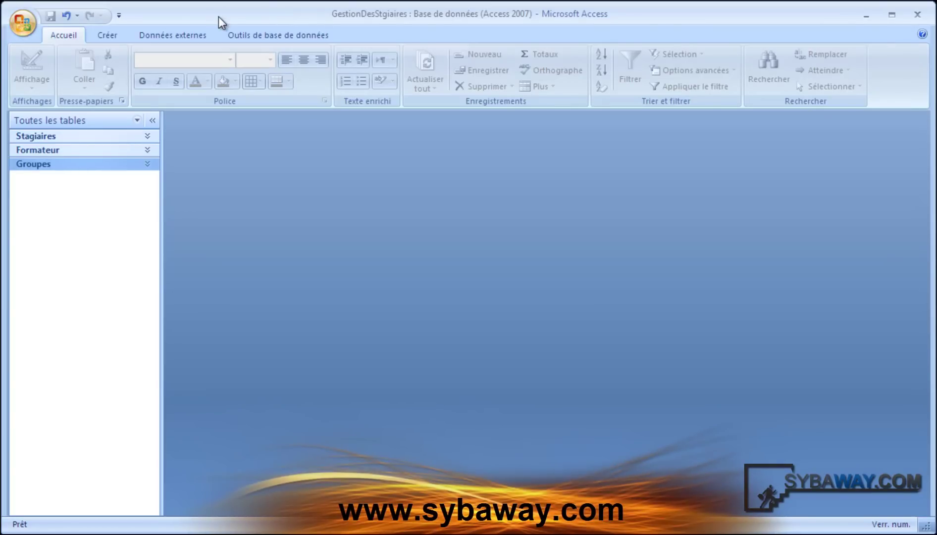
Step: Start the Form Wizard (Assistant Formulaire) and choose Table : Stagiaires as the form's data source
{"action": "left_click", "coordinate": [118, 36]}
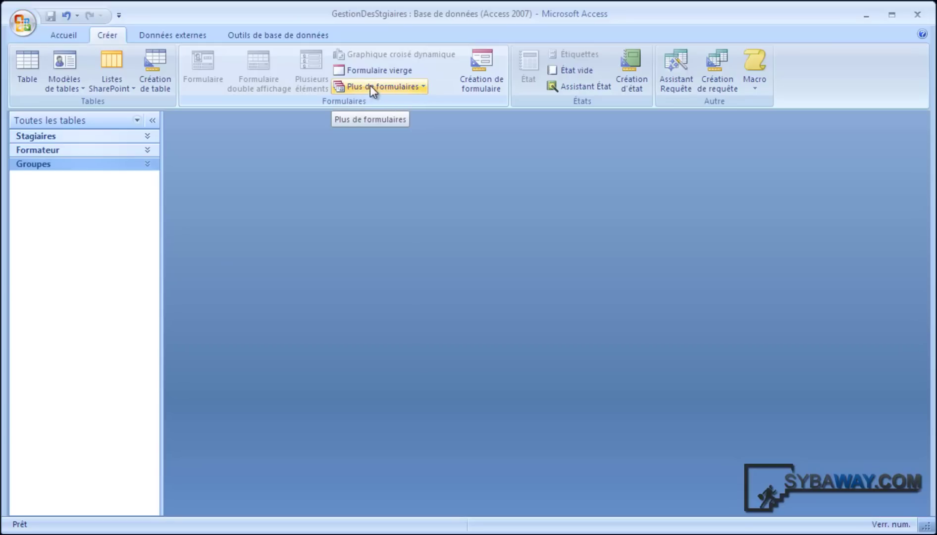
{"action": "left_click", "coordinate": [420, 86]}
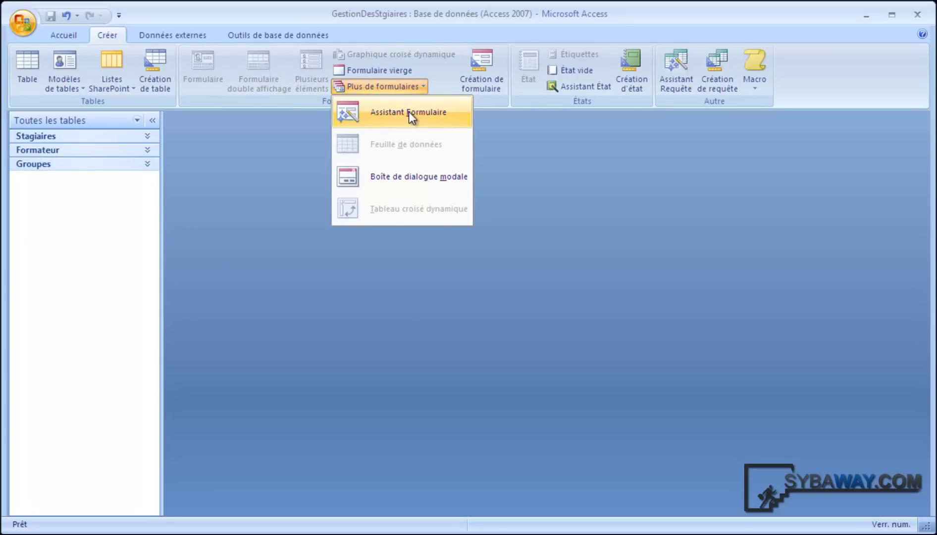
{"action": "left_click", "coordinate": [424, 110]}
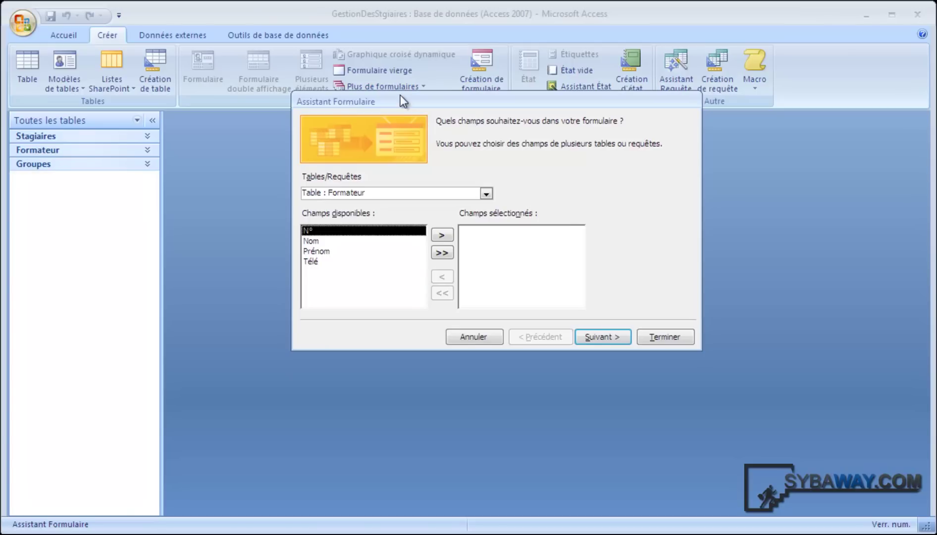
{"action": "left_click_drag", "start_coordinate": [400, 95], "coordinate": [370, 133]}
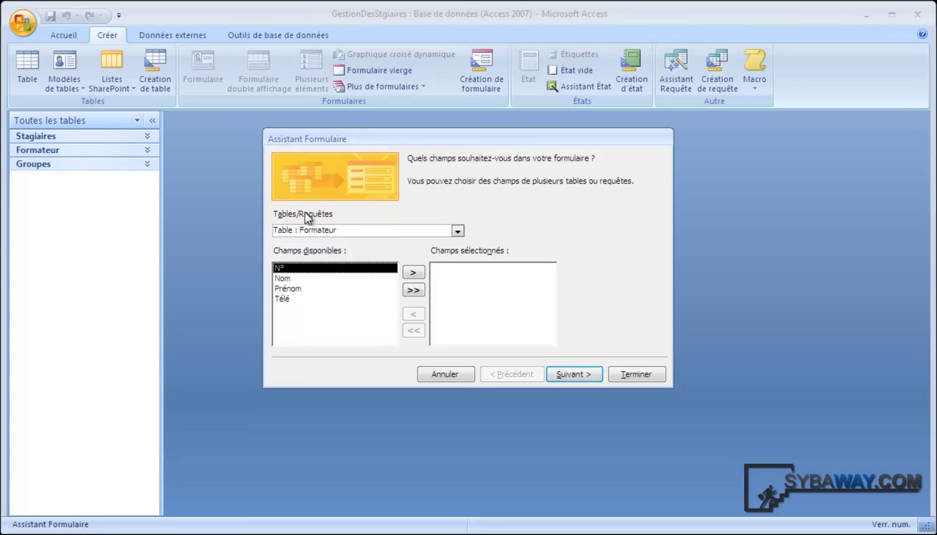
{"action": "left_click", "coordinate": [323, 230]}
{"action": "left_click", "coordinate": [458, 231]}
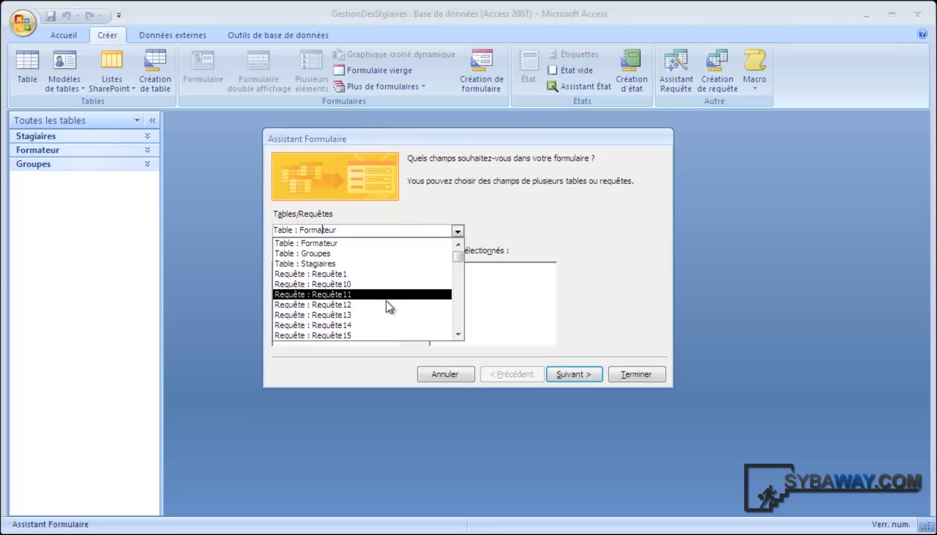
{"action": "mouse_move", "coordinate": [459, 254]}
{"action": "left_mouse_down"}
{"action": "mouse_move", "coordinate": [450, 339]}
{"action": "mouse_move", "coordinate": [450, 229]}
{"action": "mouse_move", "coordinate": [450, 308]}
{"action": "mouse_move", "coordinate": [463, 244]}
{"action": "left_mouse_up"}
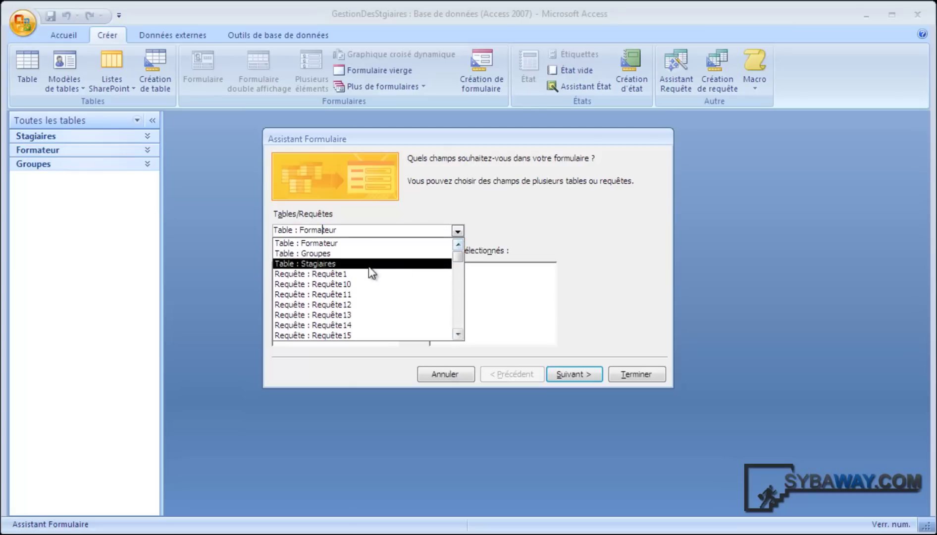
{"action": "left_click", "coordinate": [310, 266]}
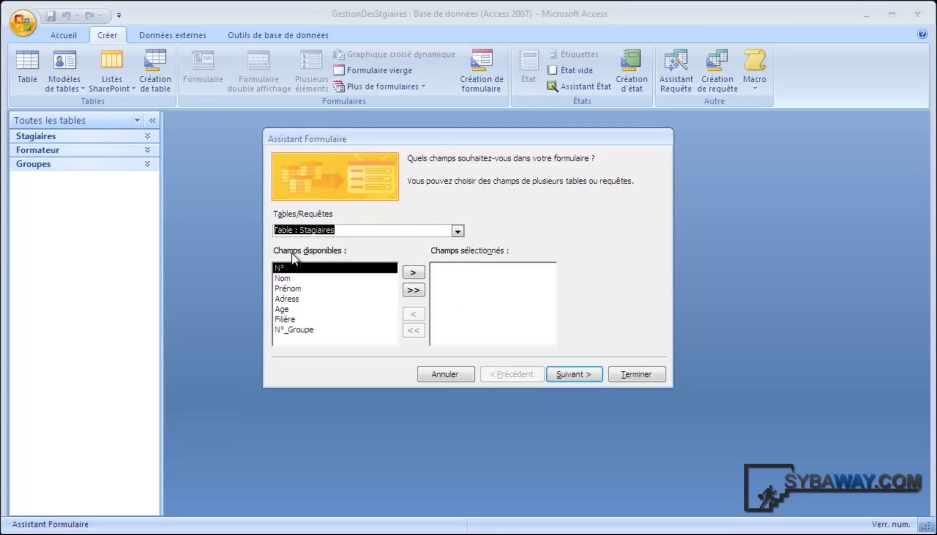
Step: Examine the available fields of the Stagiaires table, such as Nom, Prénom and Adress
{"action": "left_click", "coordinate": [314, 288]}
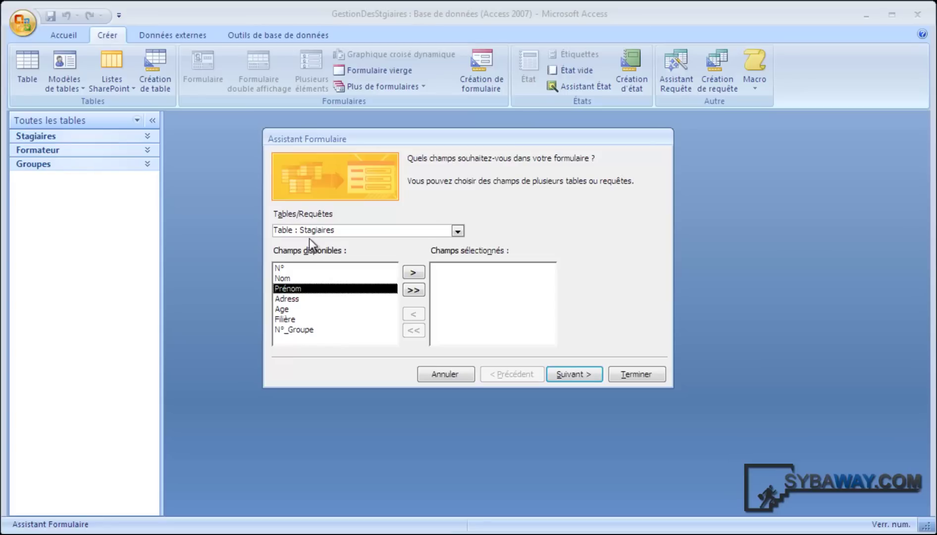
{"action": "left_click_drag", "start_coordinate": [299, 230], "coordinate": [416, 230]}
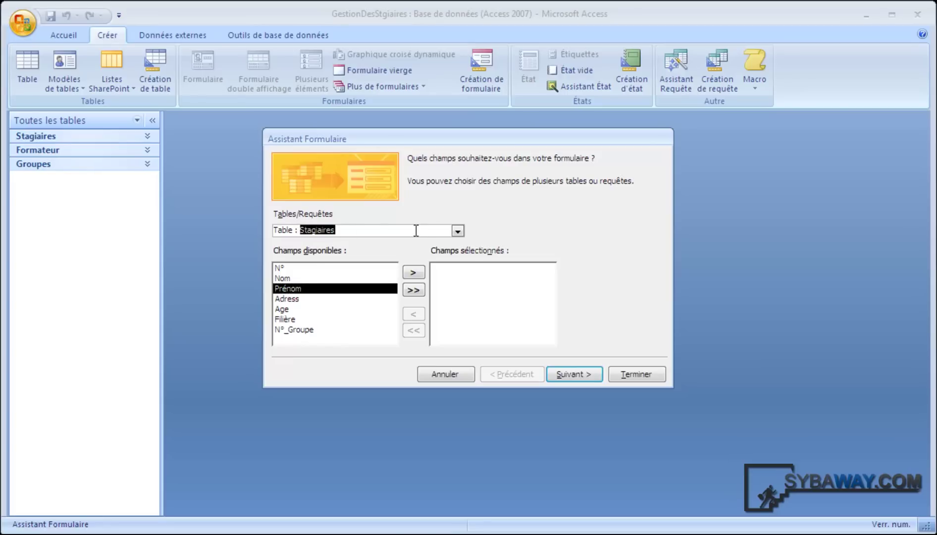
{"action": "left_click", "coordinate": [344, 278]}
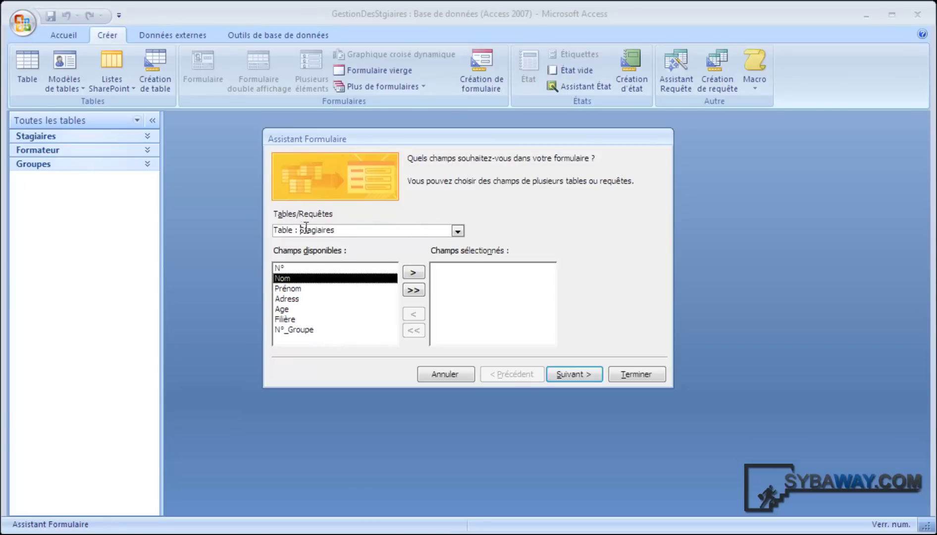
{"action": "left_click_drag", "start_coordinate": [300, 230], "coordinate": [385, 231]}
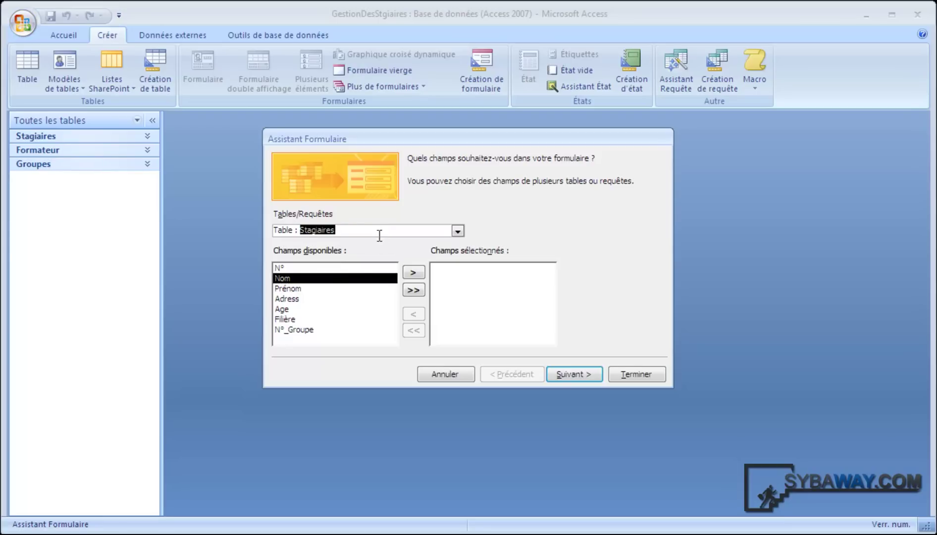
{"action": "left_click", "coordinate": [331, 279]}
{"action": "left_click", "coordinate": [329, 289]}
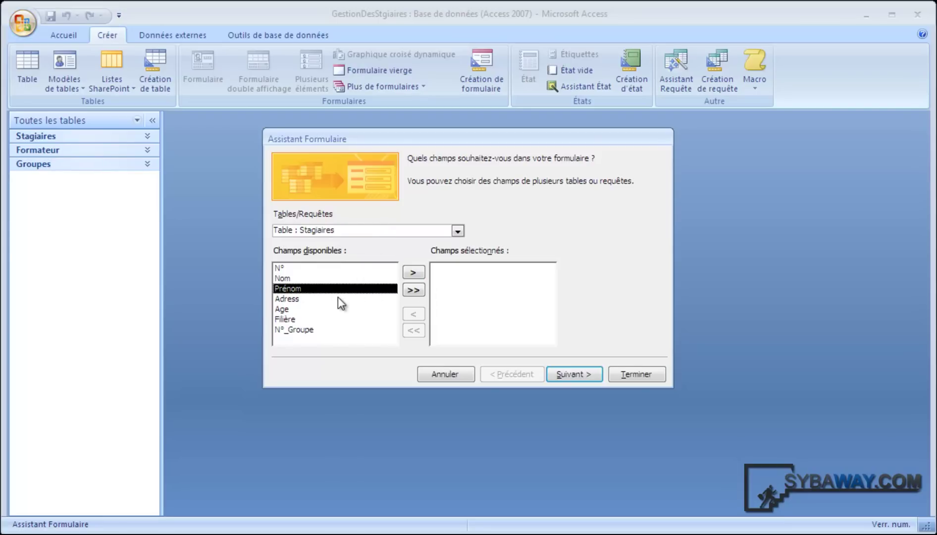
{"action": "left_click", "coordinate": [338, 298]}
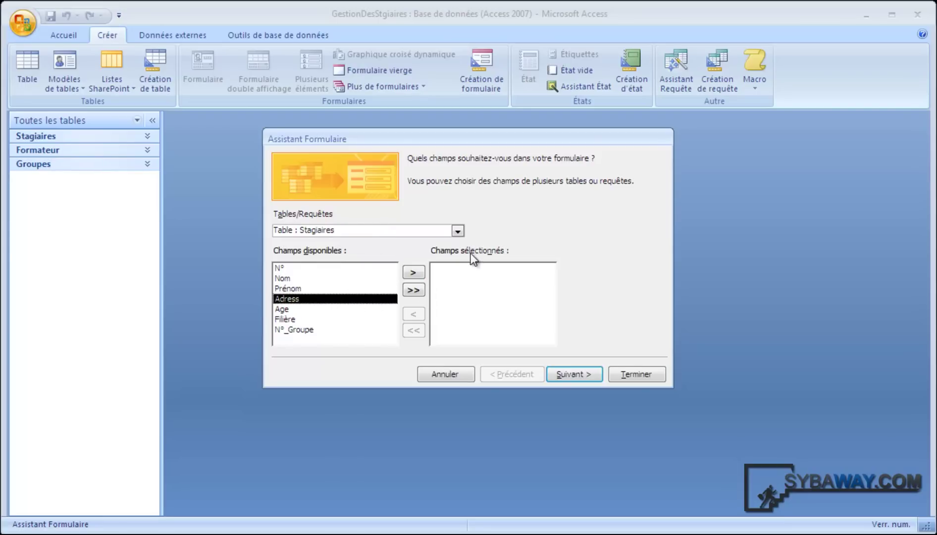
{"action": "left_click", "coordinate": [330, 279]}
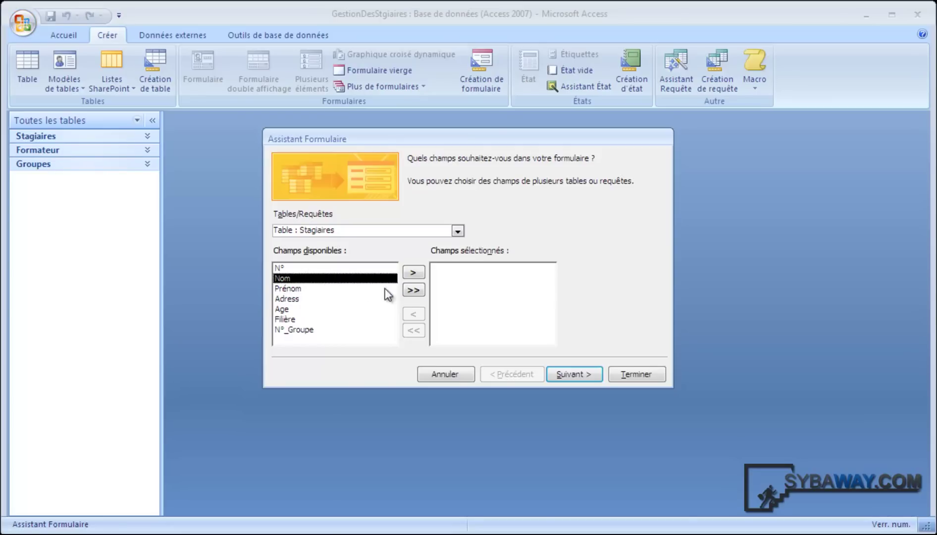
Step: Add N° and Nom individually to the form's selected fields, followed by all the remaining fields at once
{"action": "left_click", "coordinate": [335, 268]}
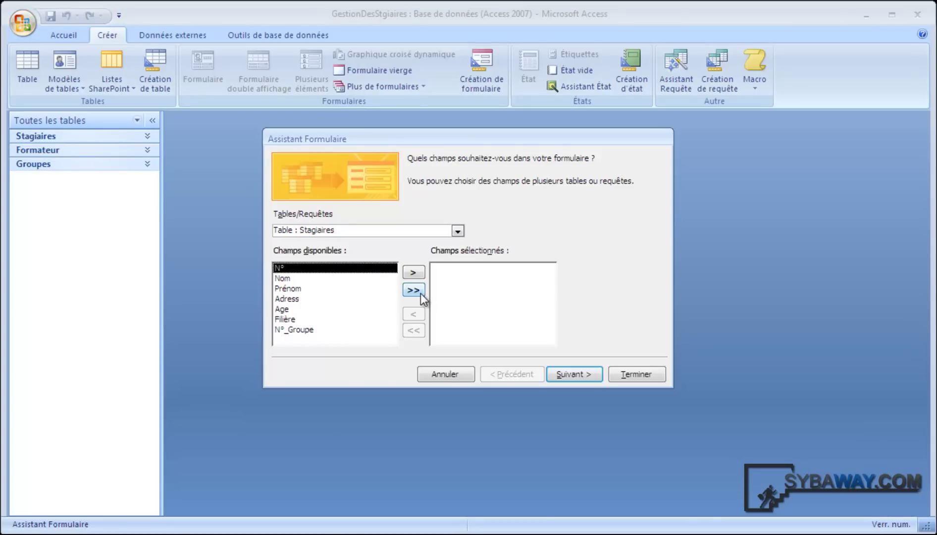
{"action": "left_click", "coordinate": [413, 272]}
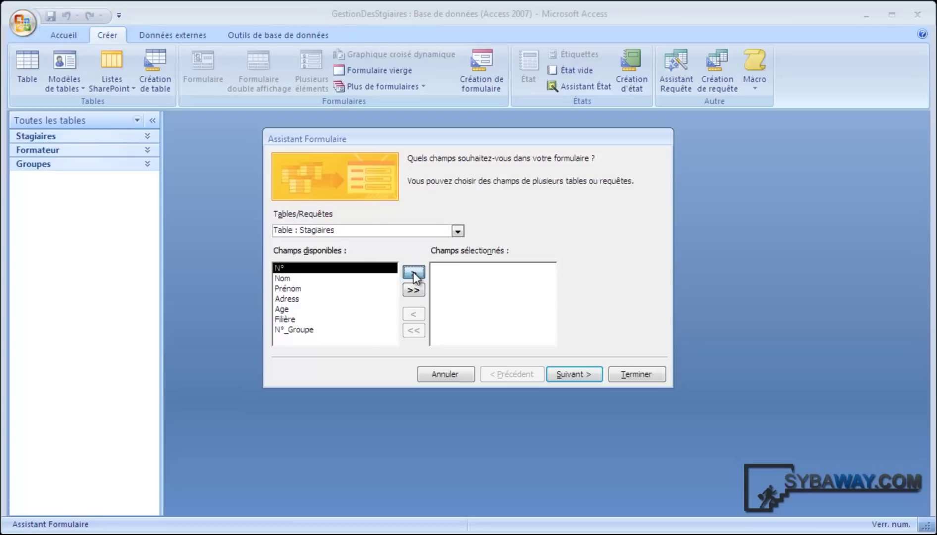
{"action": "left_click", "coordinate": [413, 272]}
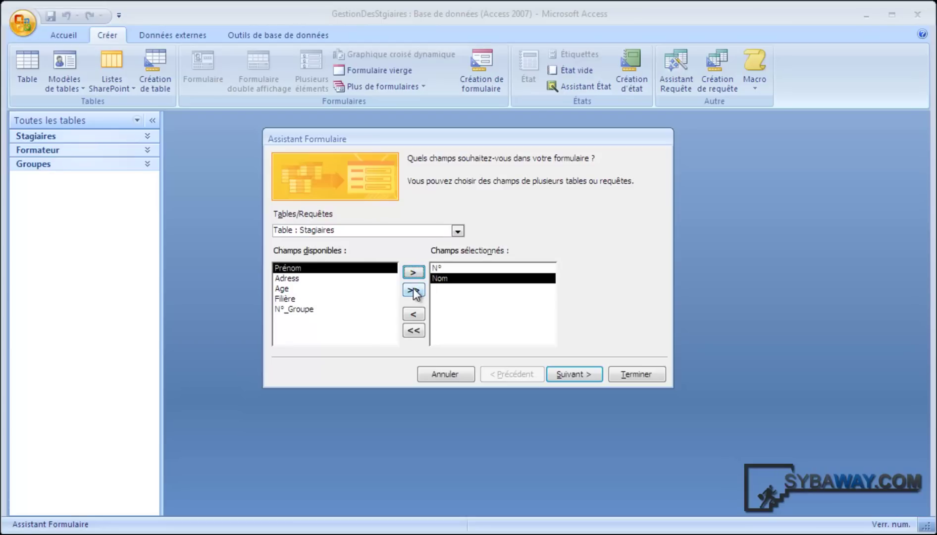
{"action": "left_click", "coordinate": [414, 290]}
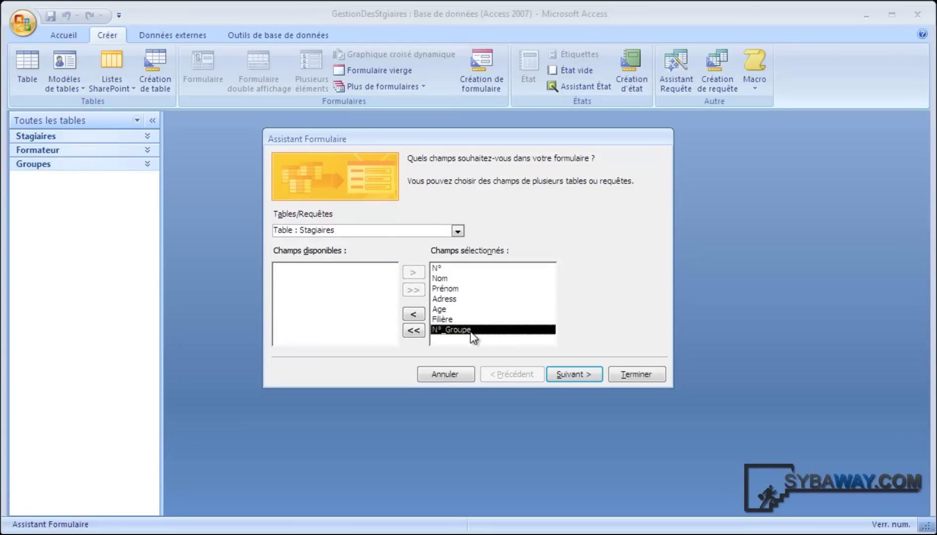
Step: Remove Age from the form's selected fields, and clear the rest of the selection
{"action": "left_click", "coordinate": [439, 310]}
{"action": "left_click", "coordinate": [414, 314]}
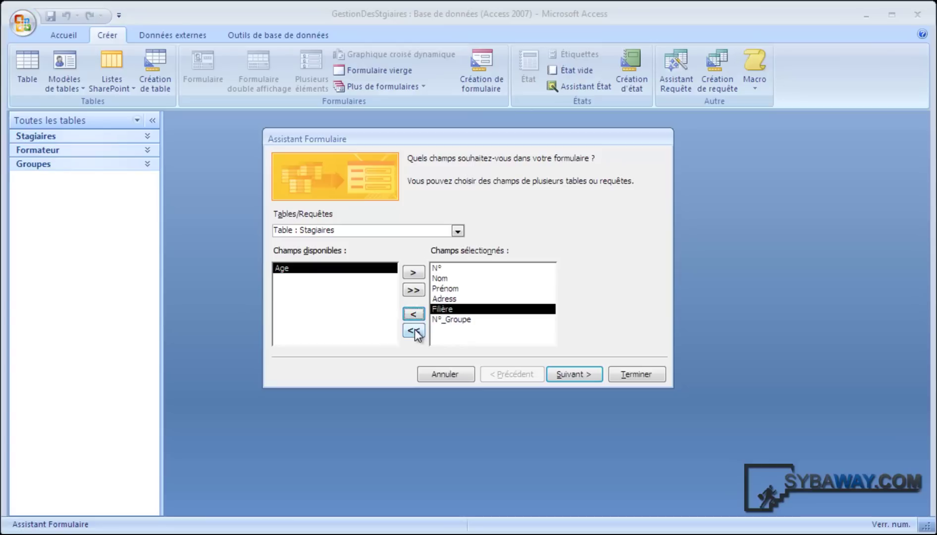
{"action": "left_click", "coordinate": [414, 330]}
Step: Include all fields of the Stagiaires table in the form at once and continue to the layout choice
{"action": "left_click", "coordinate": [304, 278]}
{"action": "left_click", "coordinate": [414, 289]}
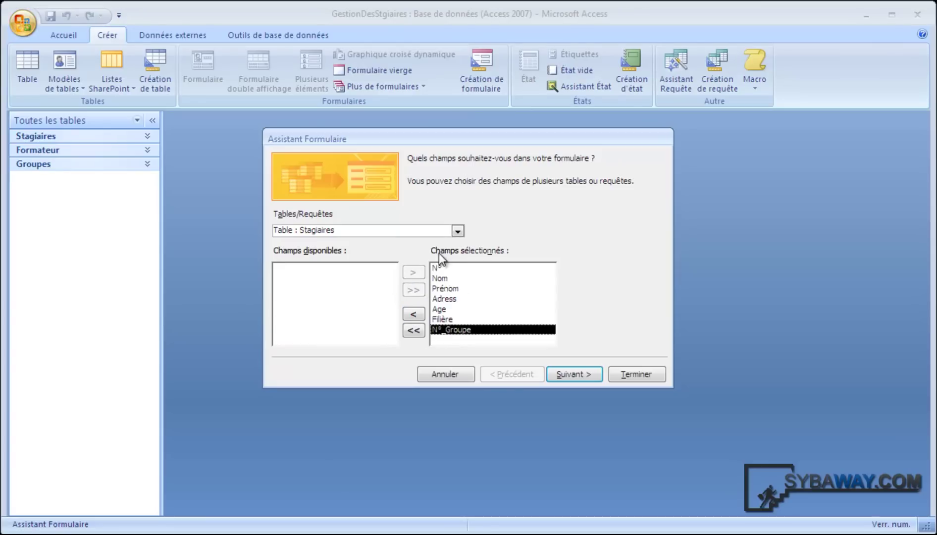
{"action": "left_click", "coordinate": [457, 298]}
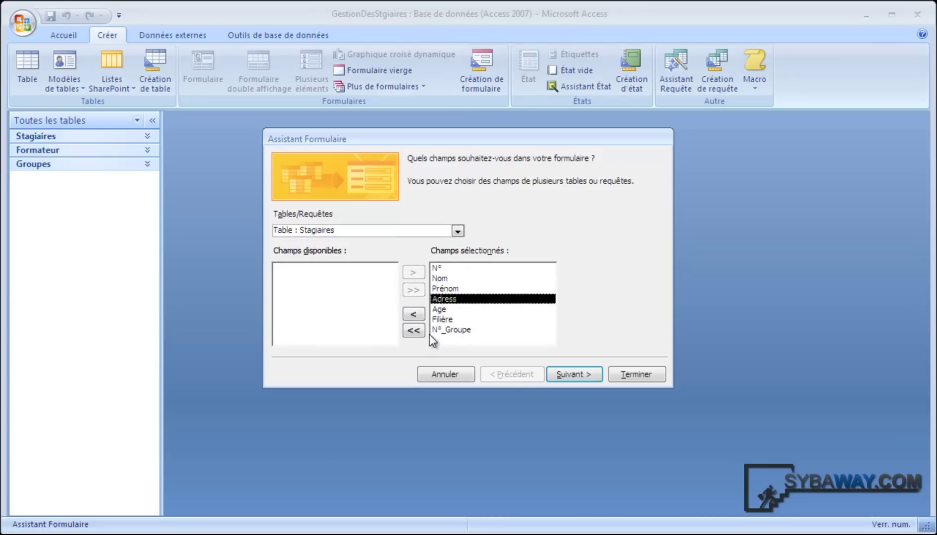
{"action": "left_click", "coordinate": [453, 268]}
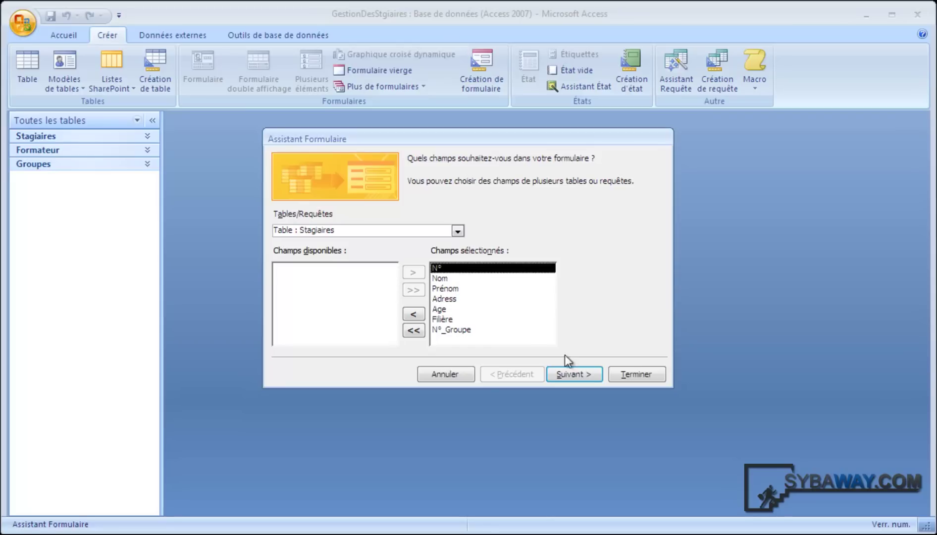
{"action": "left_click", "coordinate": [578, 374]}
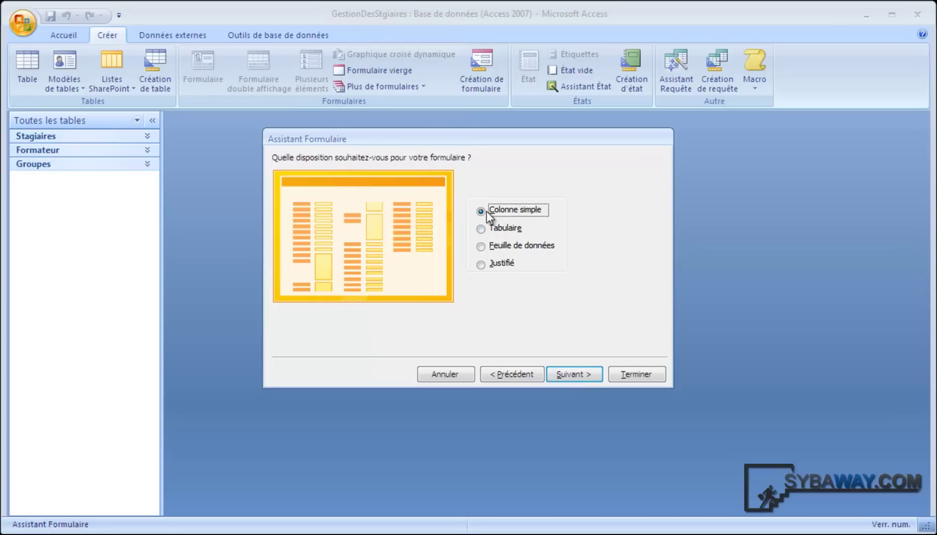
Step: Preview the Tabulaire and Justifié layouts, choose Colonne simple for the form, and continue to the style choice
{"action": "left_click", "coordinate": [505, 230]}
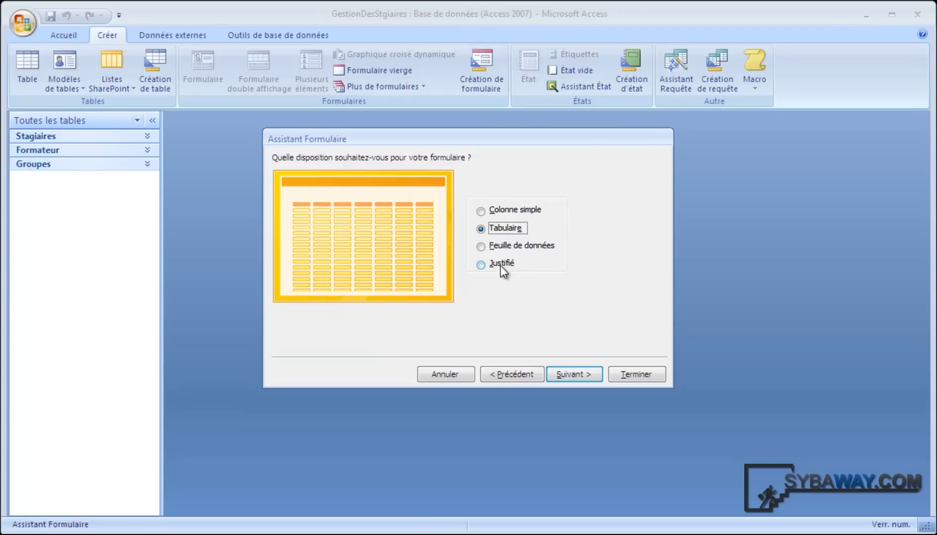
{"action": "left_click", "coordinate": [502, 270]}
{"action": "left_click", "coordinate": [504, 210]}
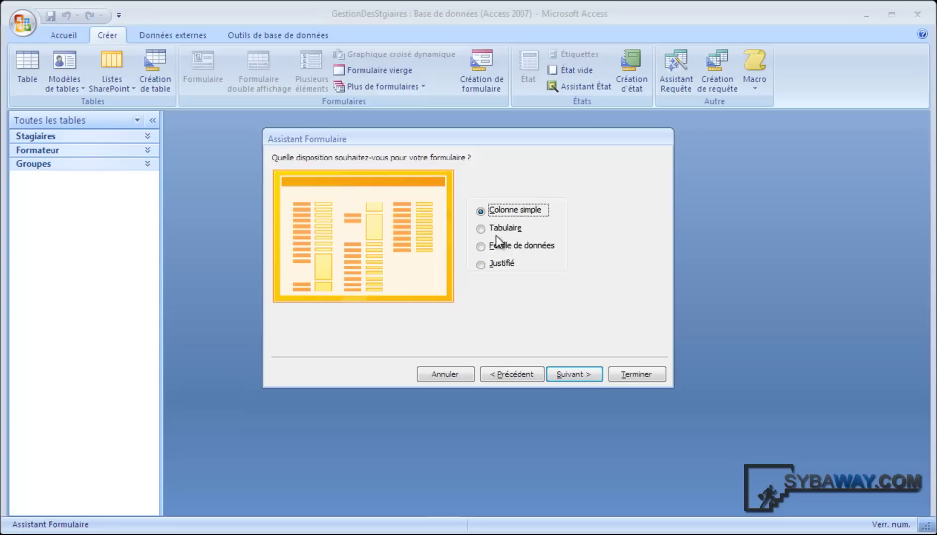
{"action": "left_click", "coordinate": [570, 372]}
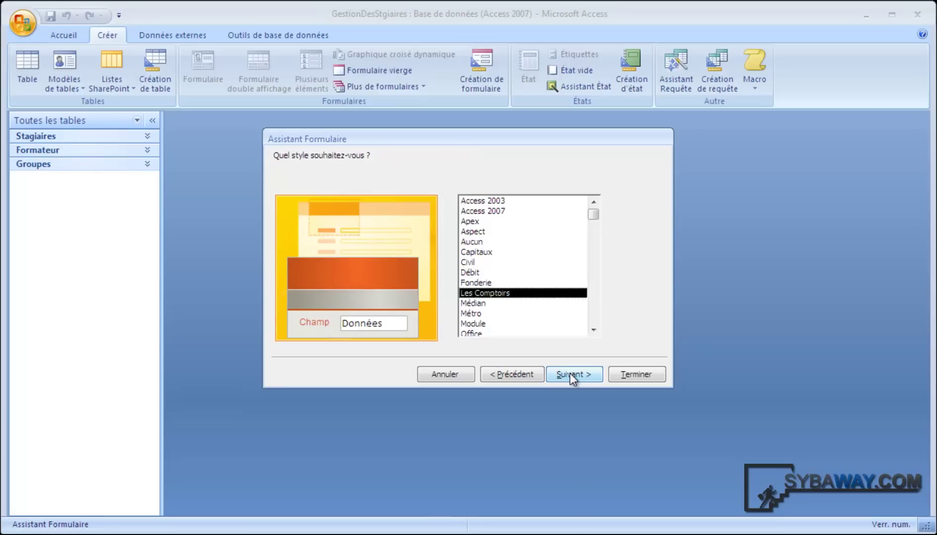
Step: Preview several form styles, including Apex, Aspect, Débit, Métro, Opulent, Module, Office and Médian
{"action": "left_click", "coordinate": [569, 221]}
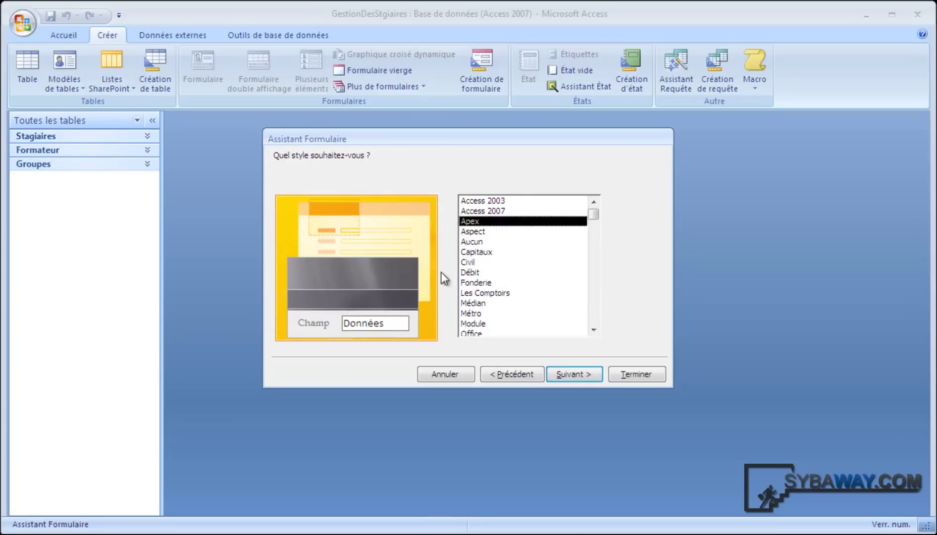
{"action": "left_click", "coordinate": [483, 231]}
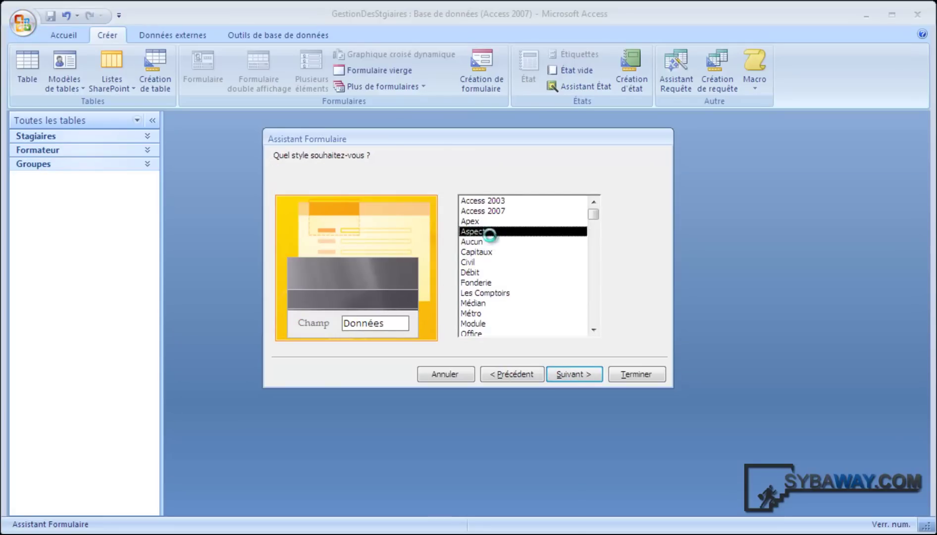
{"action": "left_click", "coordinate": [492, 273]}
{"action": "scroll", "coordinate": [495, 229], "scroll_direction": "down", "scroll_amount": 1}
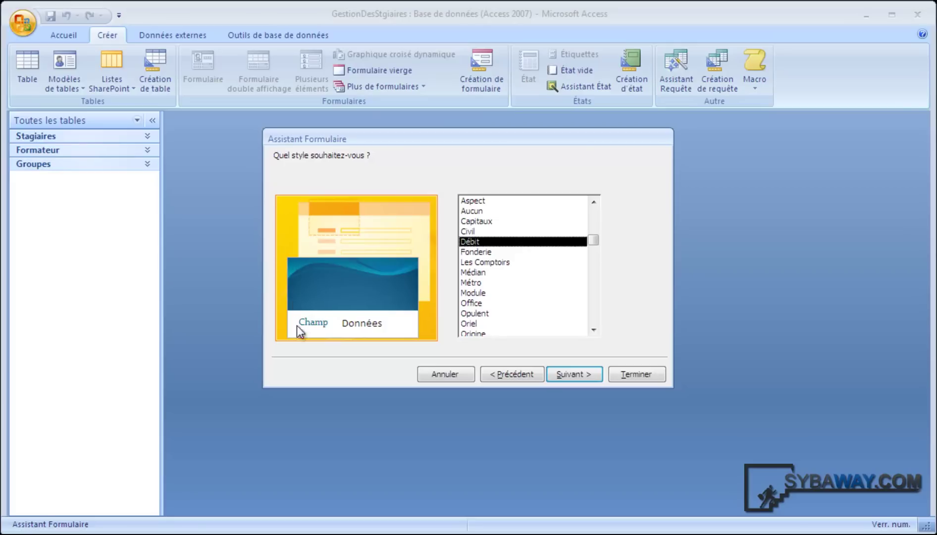
{"action": "left_click", "coordinate": [496, 263]}
{"action": "left_click", "coordinate": [491, 284]}
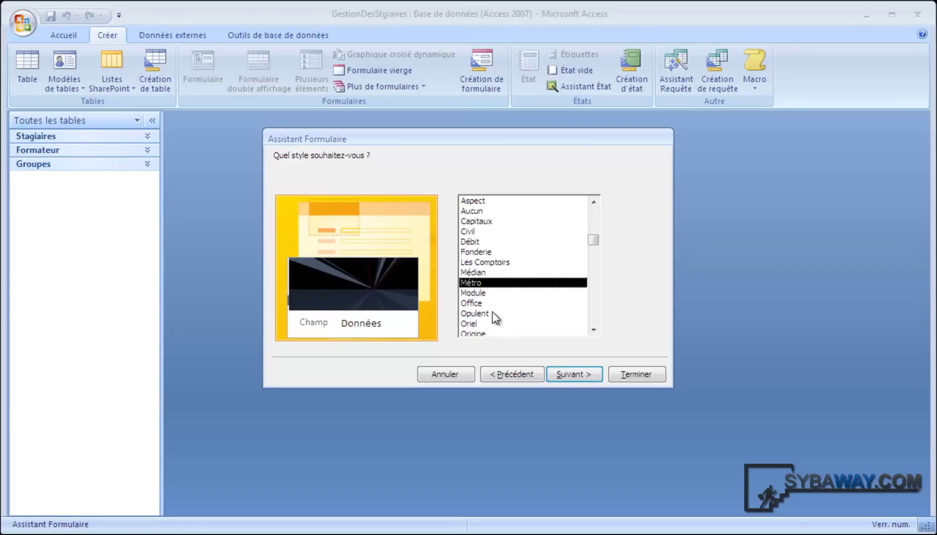
{"action": "left_click", "coordinate": [492, 313]}
{"action": "left_click", "coordinate": [492, 272]}
{"action": "left_click", "coordinate": [492, 282]}
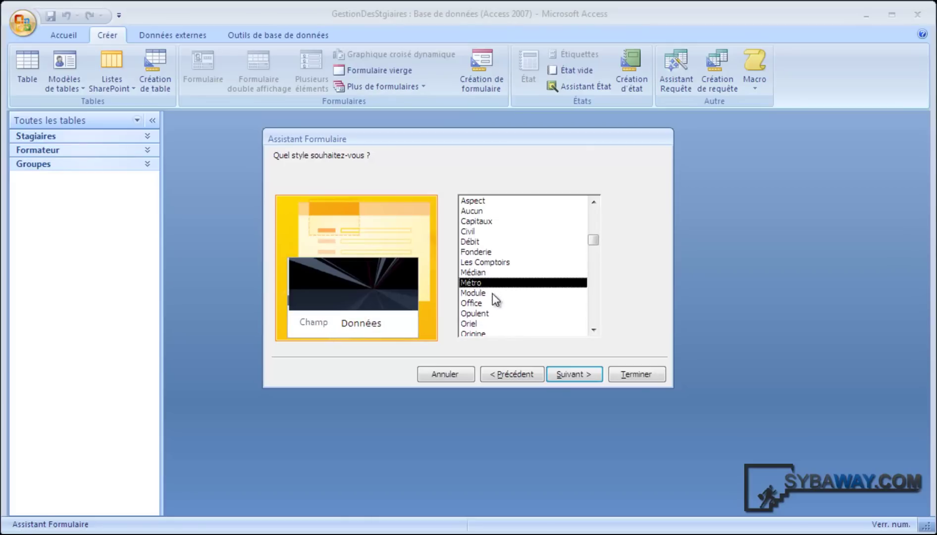
{"action": "left_click", "coordinate": [492, 294]}
{"action": "left_click", "coordinate": [479, 303]}
{"action": "left_click", "coordinate": [489, 273]}
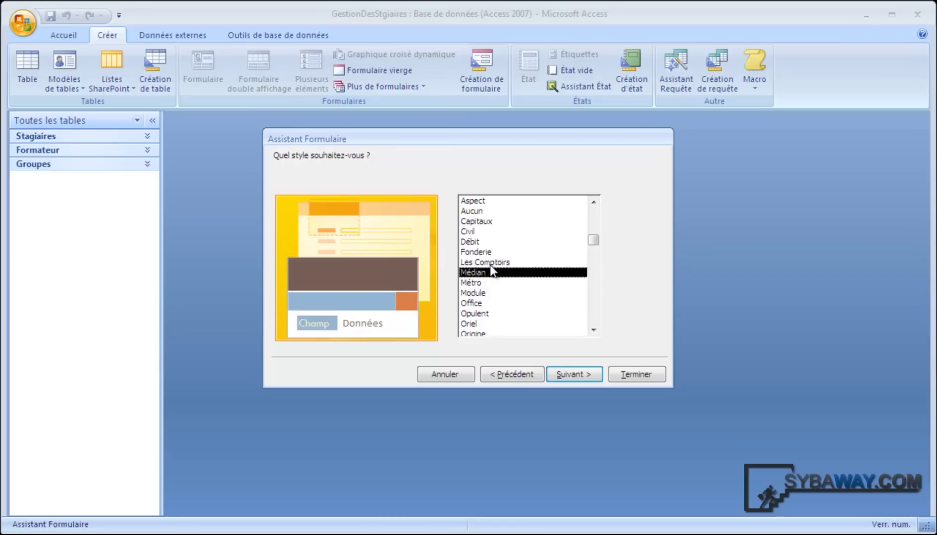
Step: Apply the Les Comptoirs style to the form and continue to the wizard's title page
{"action": "left_click", "coordinate": [491, 262]}
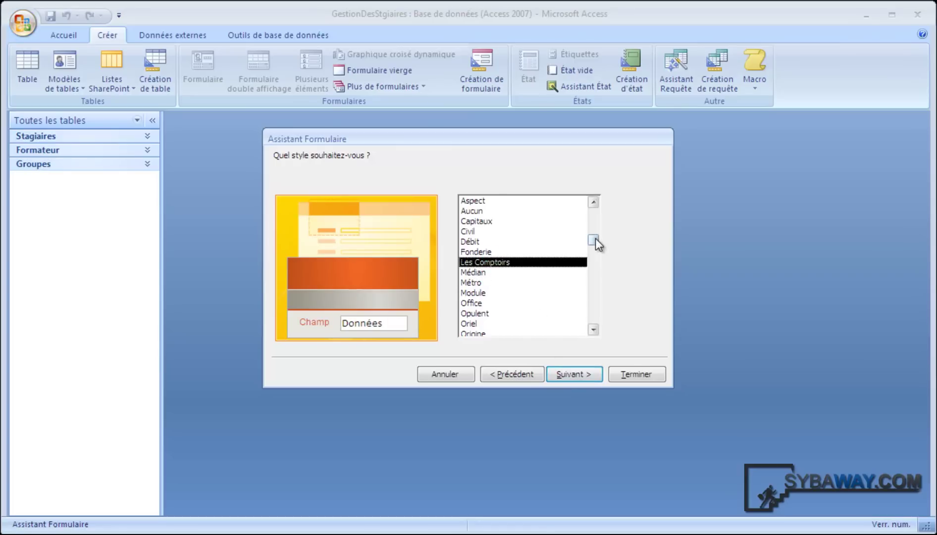
{"action": "left_click_drag", "start_coordinate": [596, 241], "coordinate": [601, 340]}
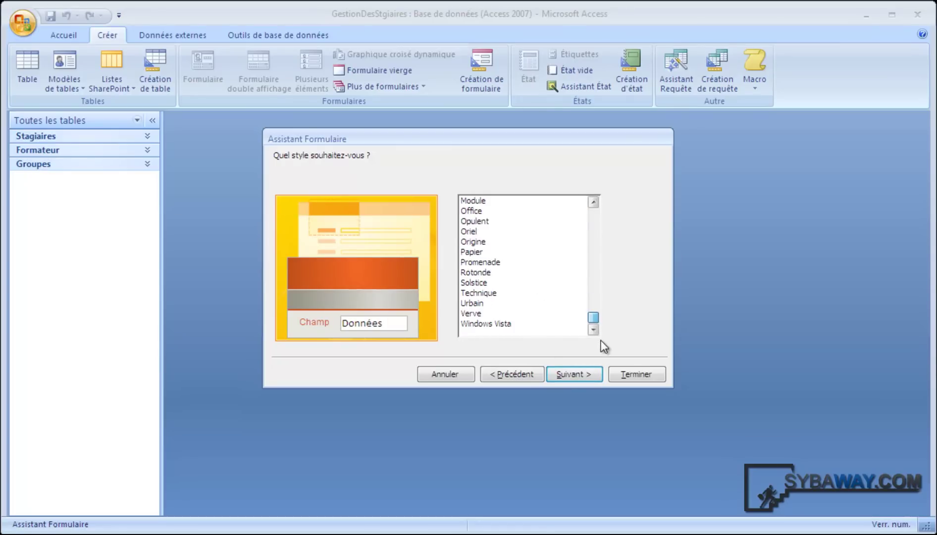
{"action": "left_click", "coordinate": [570, 376]}
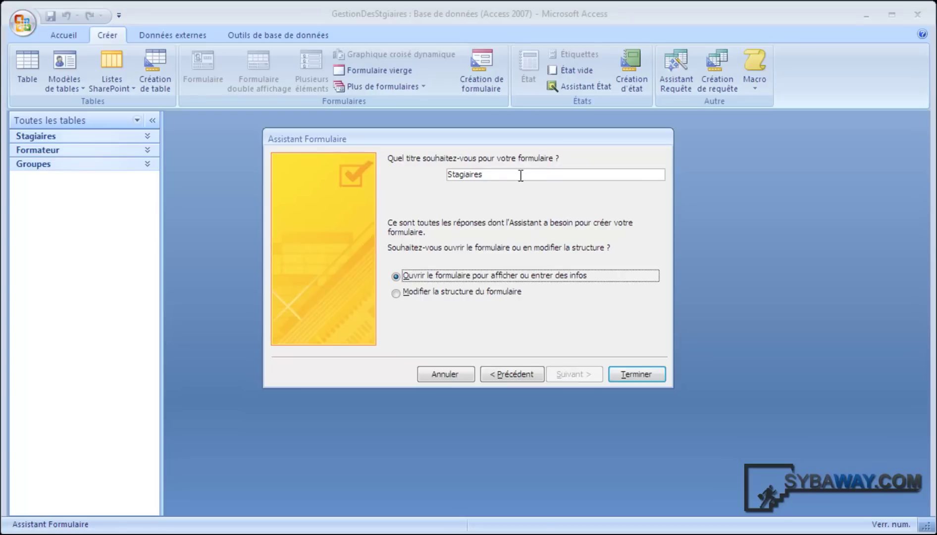
Step: Keep the form title Stagiaires, choose to open the form for viewing or entering information, and finish the wizard
{"action": "left_click_drag", "start_coordinate": [520, 176], "coordinate": [318, 173]}
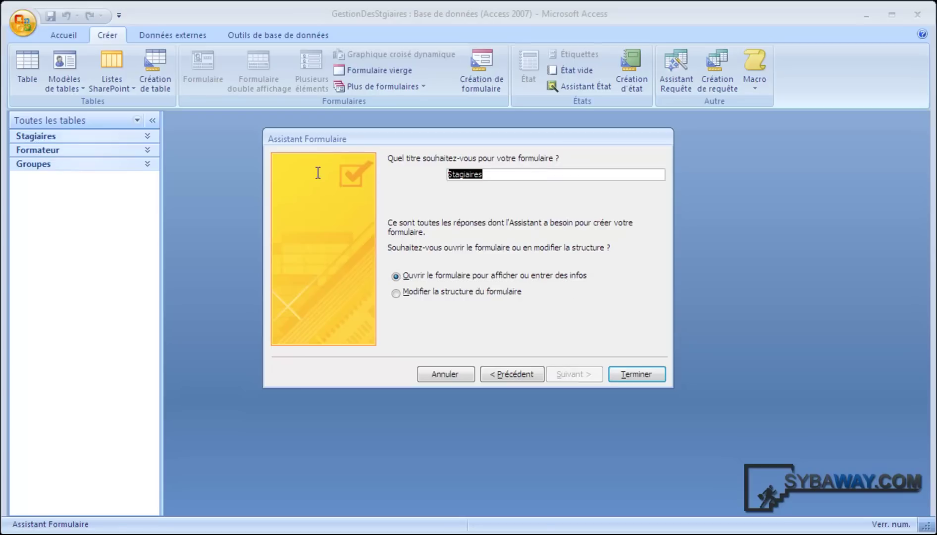
{"action": "left_click", "coordinate": [495, 175]}
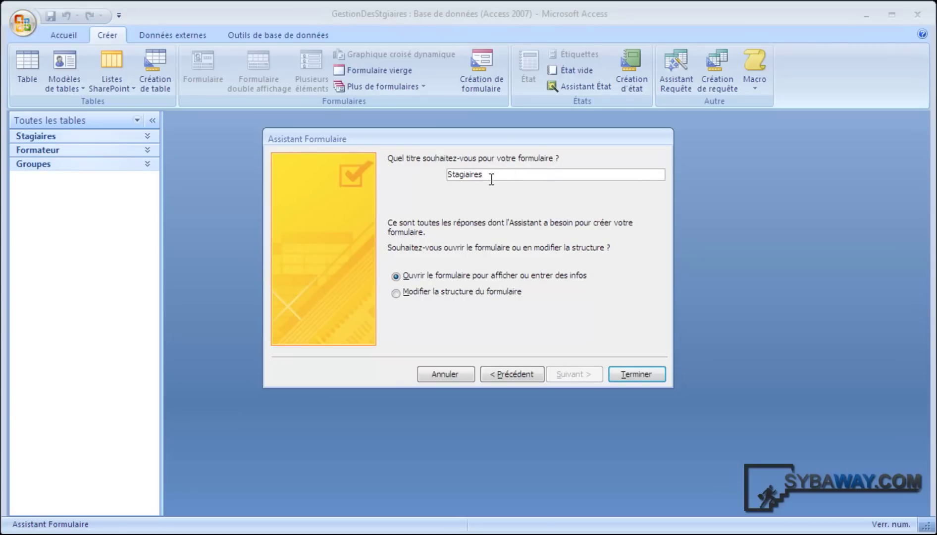
{"action": "left_click", "coordinate": [433, 293]}
{"action": "left_click", "coordinate": [458, 279]}
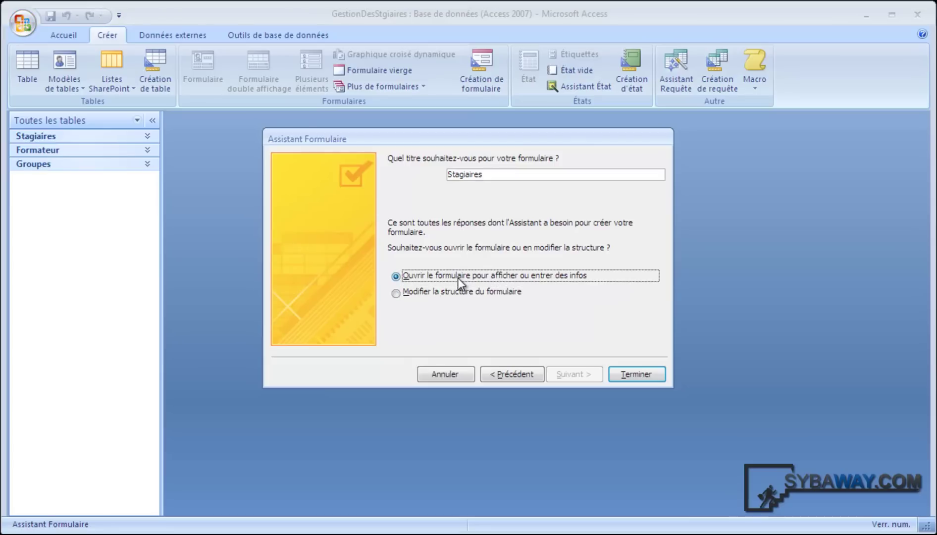
{"action": "left_click", "coordinate": [453, 291]}
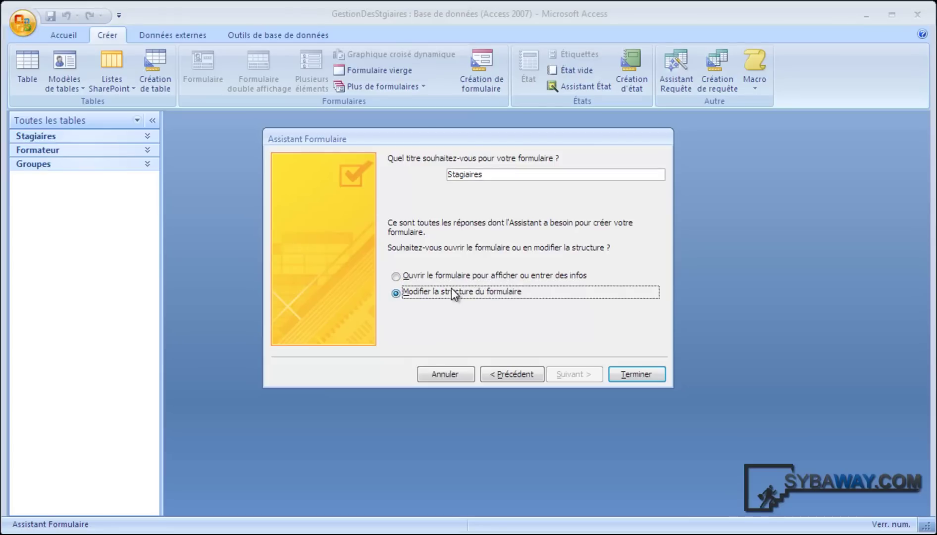
{"action": "left_click", "coordinate": [445, 275]}
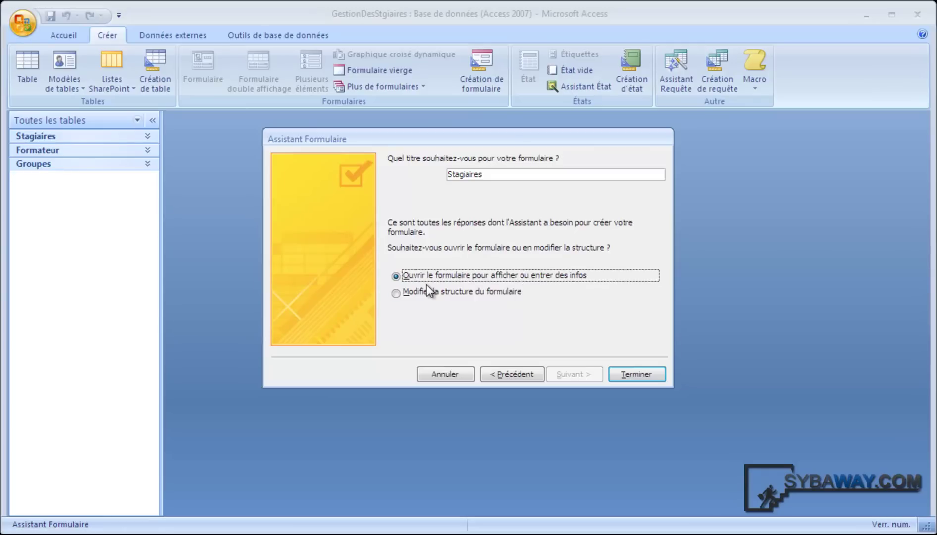
{"action": "left_click", "coordinate": [438, 292]}
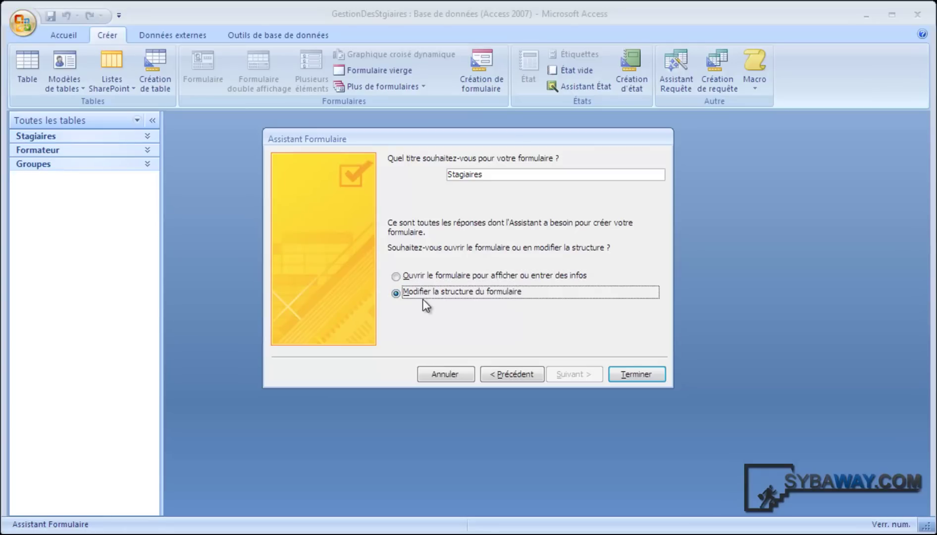
{"action": "left_click", "coordinate": [440, 277]}
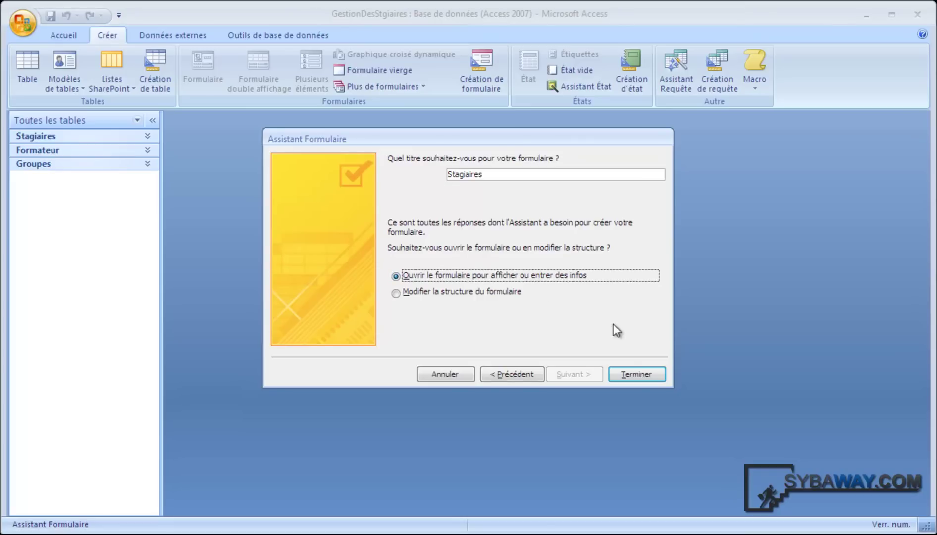
{"action": "left_click", "coordinate": [628, 377]}
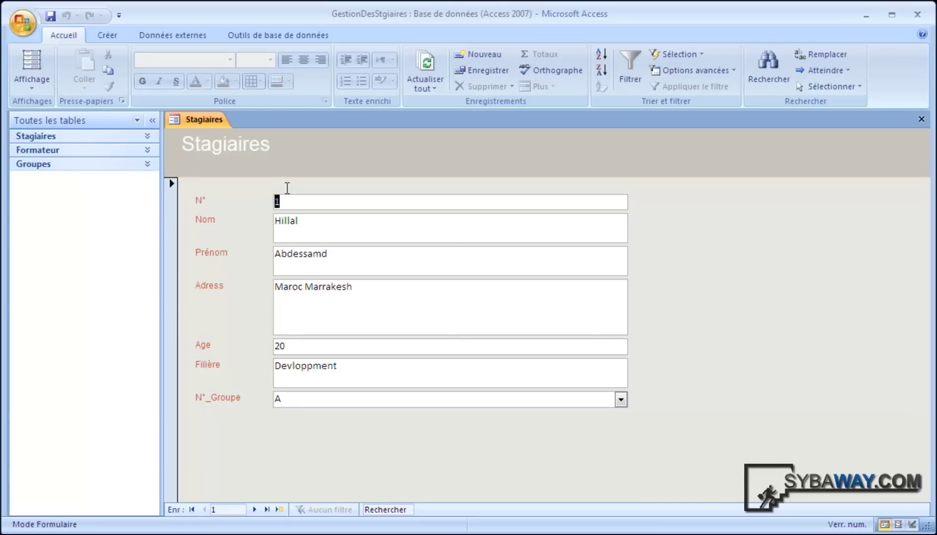
Step: Examine the fields of the first record, from Nom to Filière, and the choices offered for N°_Groupe
{"action": "left_click", "coordinate": [317, 224]}
{"action": "left_click", "coordinate": [349, 262]}
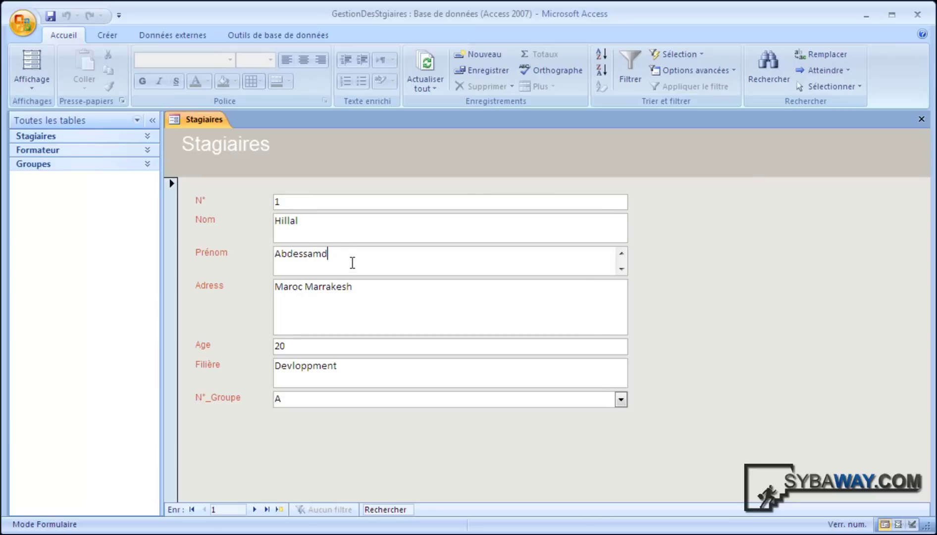
{"action": "left_click", "coordinate": [398, 296]}
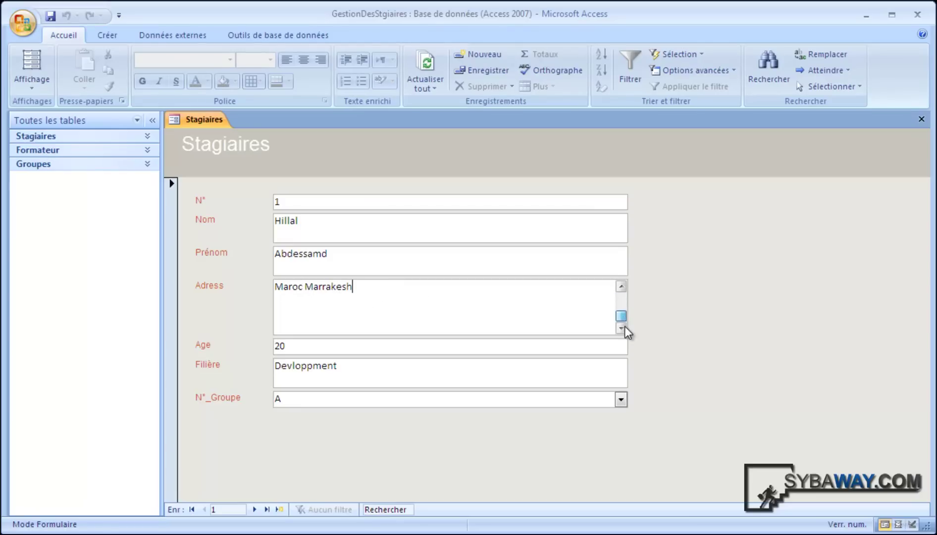
{"action": "left_click_drag", "start_coordinate": [613, 323], "coordinate": [540, 300]}
{"action": "left_click", "coordinate": [300, 346]}
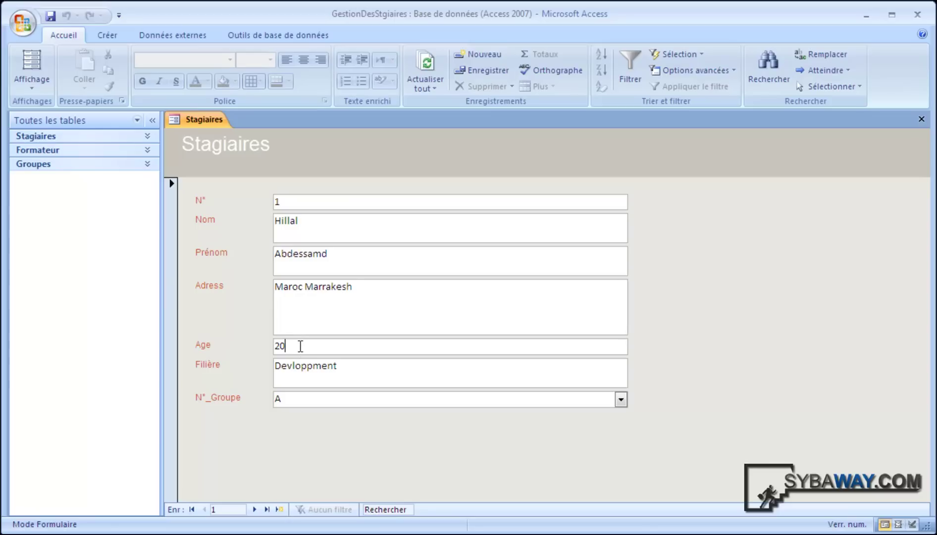
{"action": "left_click", "coordinate": [372, 368]}
{"action": "left_click", "coordinate": [620, 399]}
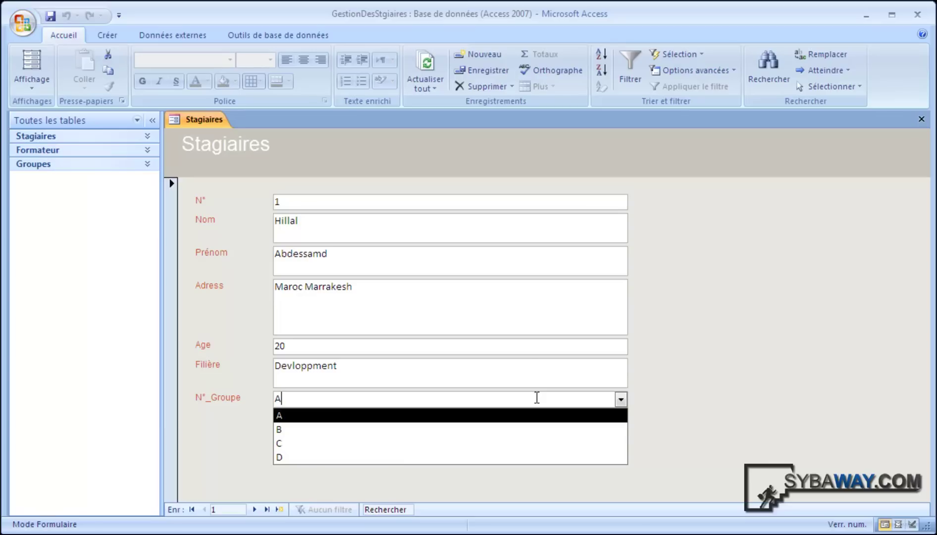
{"action": "left_click", "coordinate": [531, 367]}
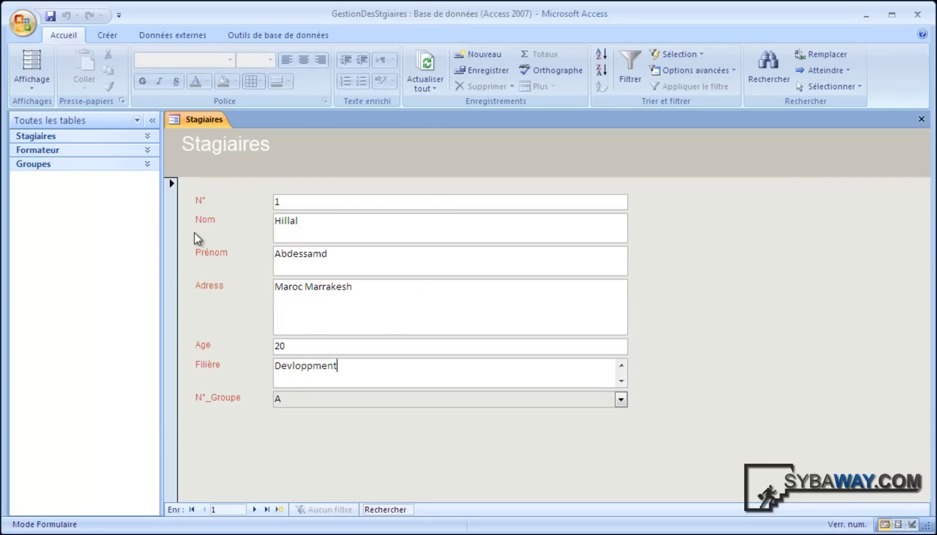
Step: Browse forward and back through the form's existing records and stop on the blank new record
{"action": "left_click", "coordinate": [255, 509]}
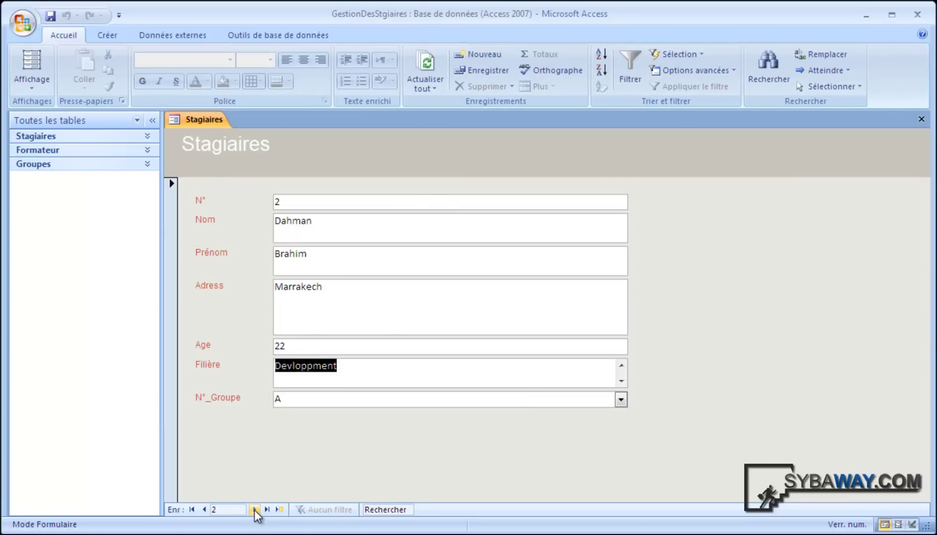
{"action": "left_click", "coordinate": [255, 509]}
{"action": "left_click", "coordinate": [255, 510]}
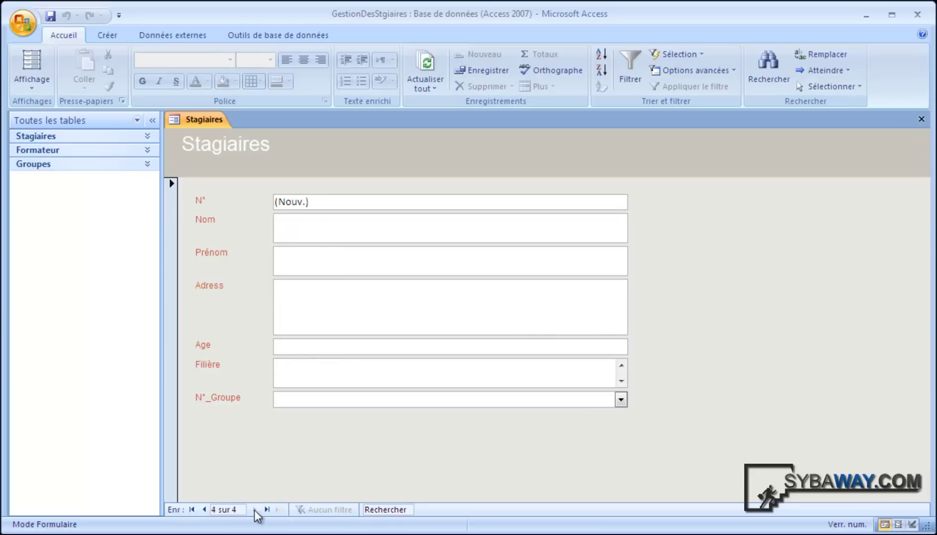
{"action": "left_click", "coordinate": [204, 509]}
{"action": "left_click", "coordinate": [204, 509]}
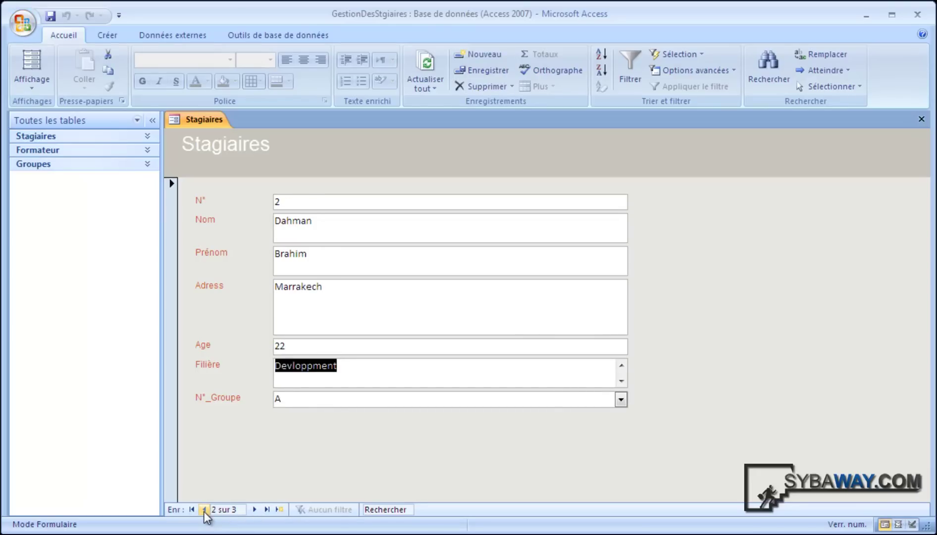
{"action": "left_click", "coordinate": [255, 510]}
{"action": "left_click", "coordinate": [254, 510]}
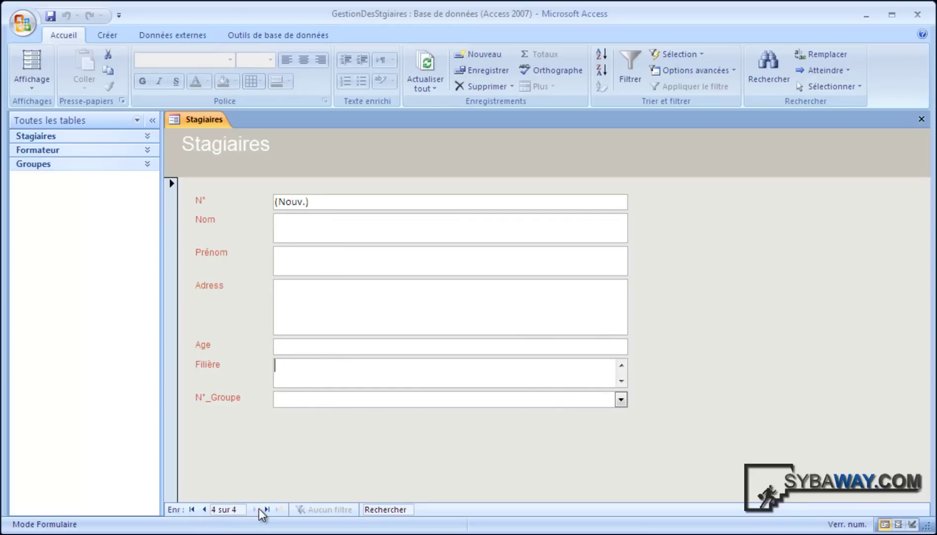
Step: Fill in the trainee's last name, first name and address in the blank record
{"action": "left_click", "coordinate": [332, 222]}
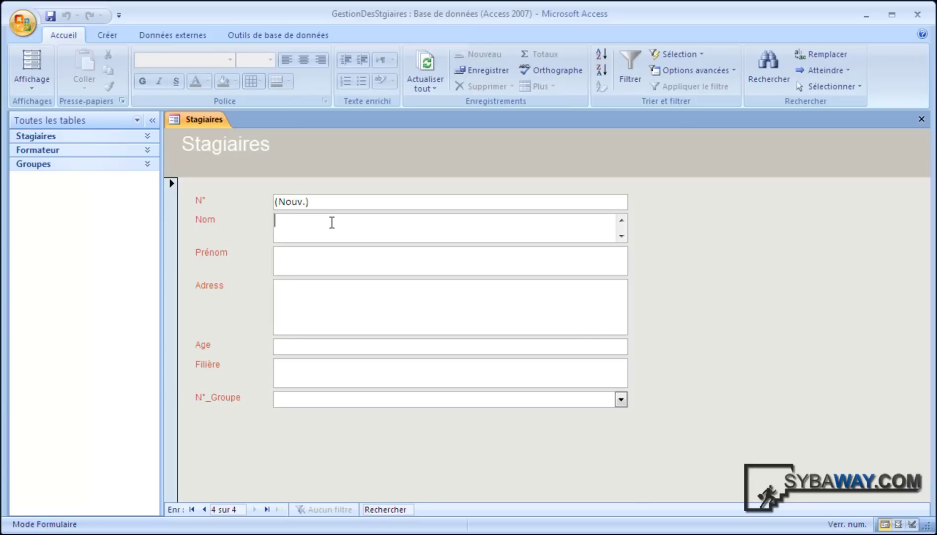
{"action": "type", "text": "H1"}
{"action": "key", "text": "Tab"}
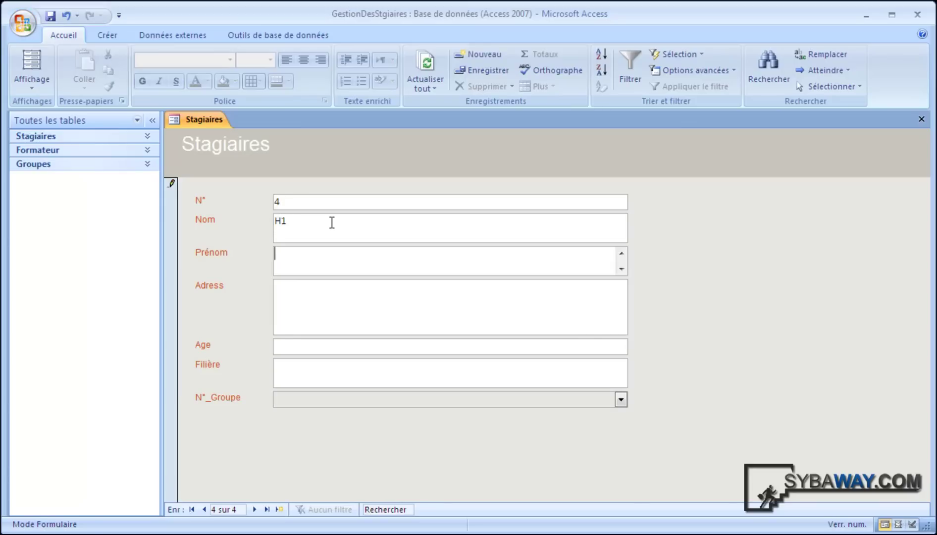
{"action": "type", "text": "Abde"}
{"action": "key", "text": "Tab"}
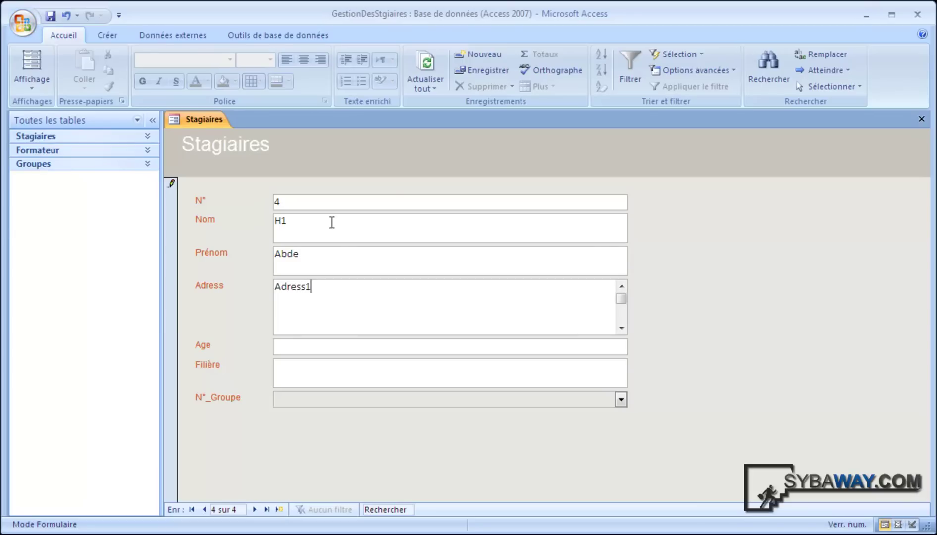
Step: Set the new trainee's Age to 20, Filière to Reseaux and N°_Groupe to B, and complete the record
{"action": "key", "text": "Tab"}
{"action": "type", "text": "20"}
{"action": "key", "text": "Tab"}
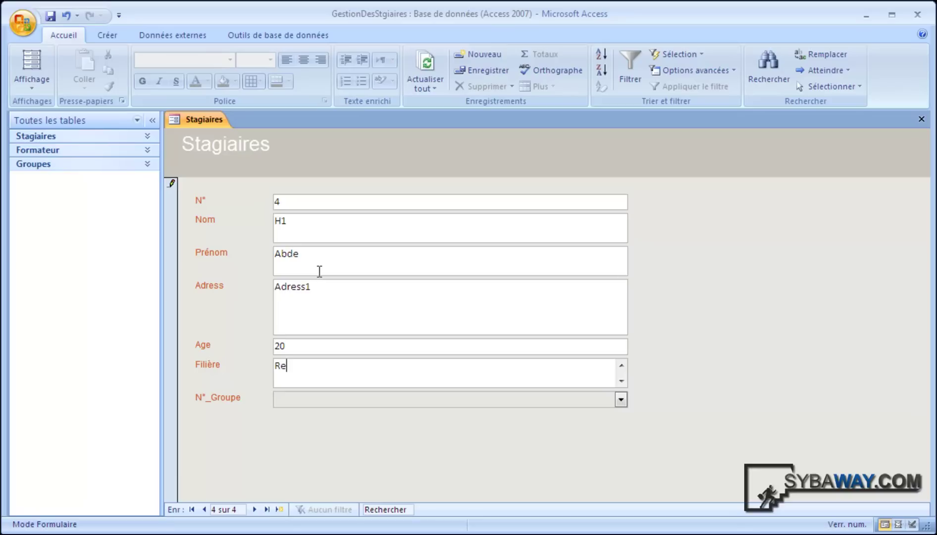
{"action": "key", "text": "Tab"}
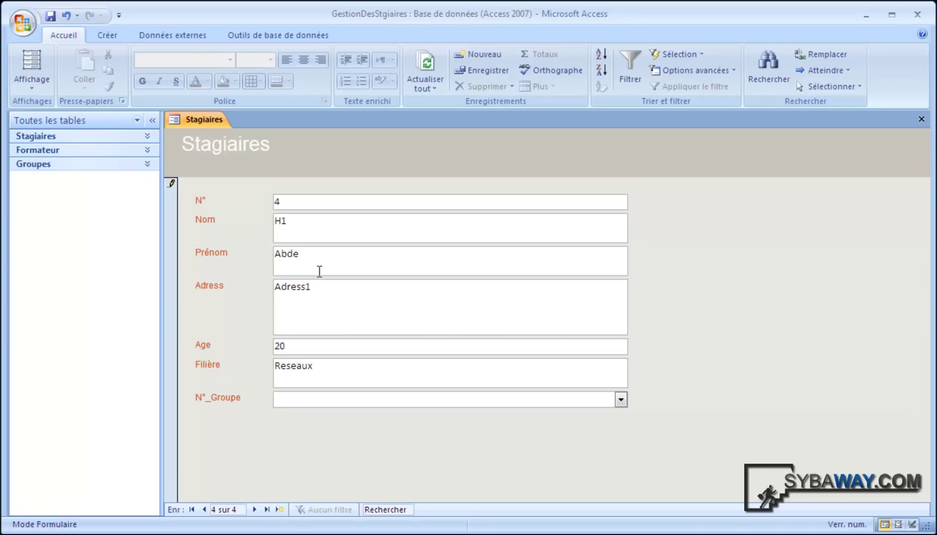
{"action": "left_click", "coordinate": [620, 400]}
{"action": "left_click", "coordinate": [540, 432]}
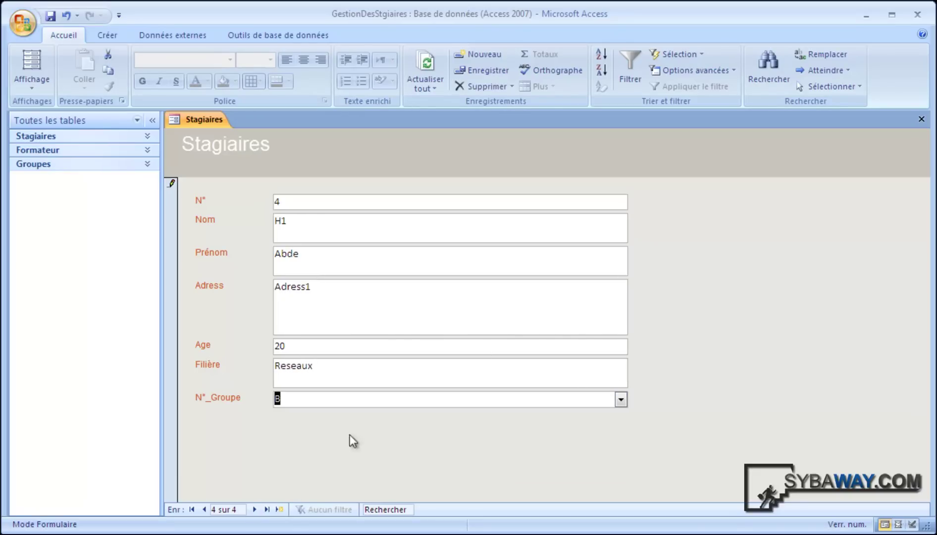
{"action": "key", "text": "Tab"}
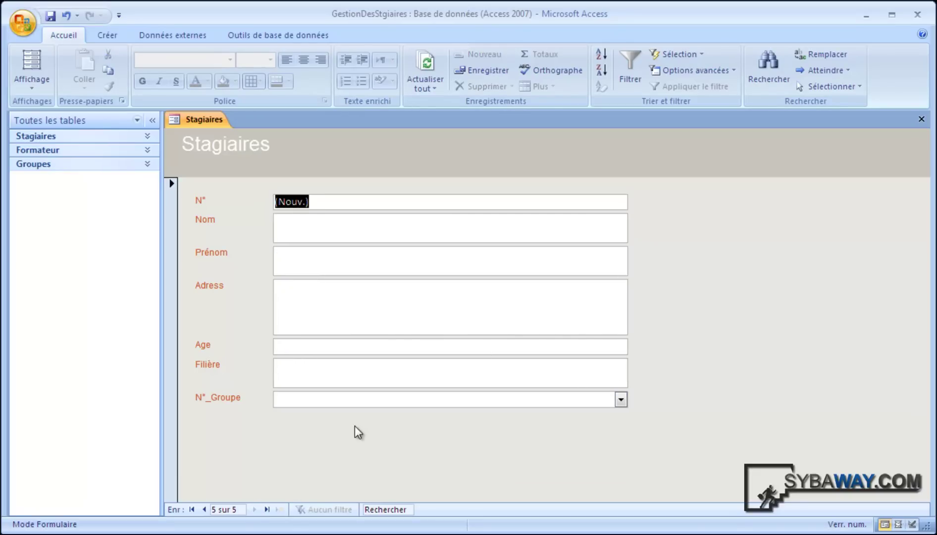
Step: Go through the records from the first one onward and check the fields of the newly added trainee
{"action": "left_click", "coordinate": [192, 509]}
{"action": "left_click", "coordinate": [255, 510]}
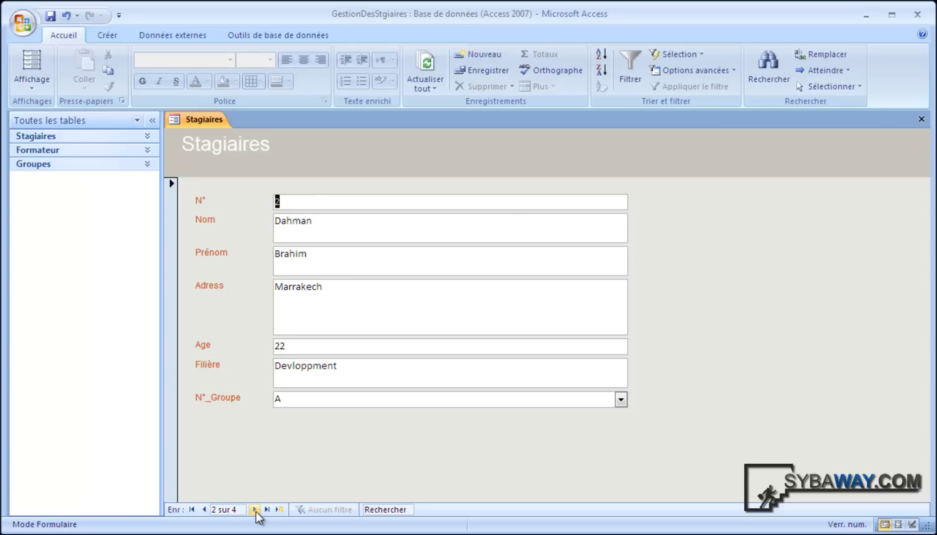
{"action": "left_click", "coordinate": [254, 510]}
{"action": "left_click", "coordinate": [255, 509]}
{"action": "left_click", "coordinate": [254, 509]}
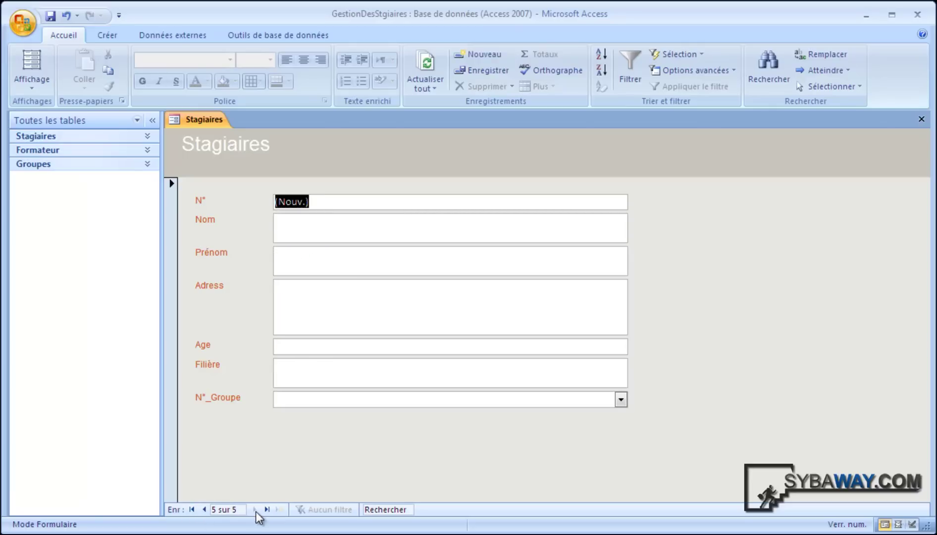
{"action": "left_click", "coordinate": [205, 513]}
{"action": "left_click", "coordinate": [310, 232]}
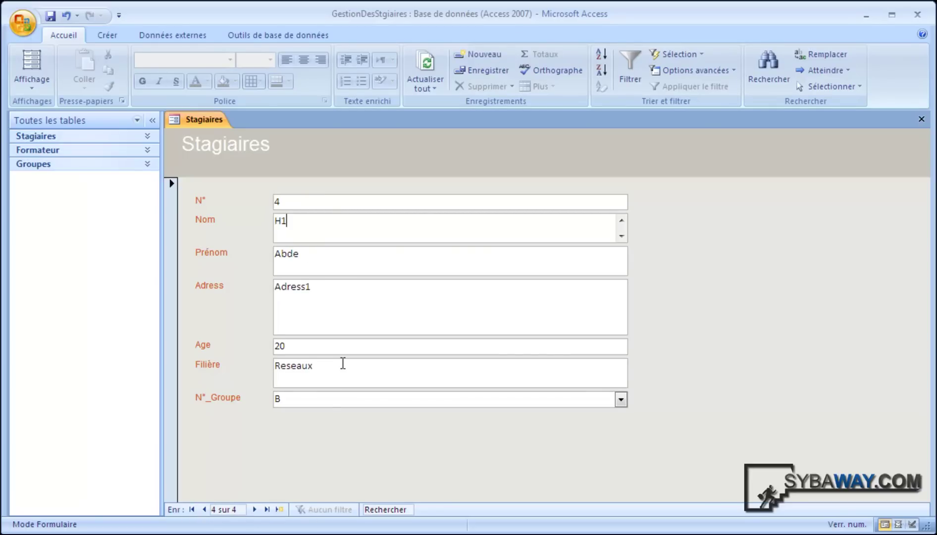
Step: Go to the last record and back to the first, and jump directly to record 2 by its number
{"action": "left_click", "coordinate": [269, 509]}
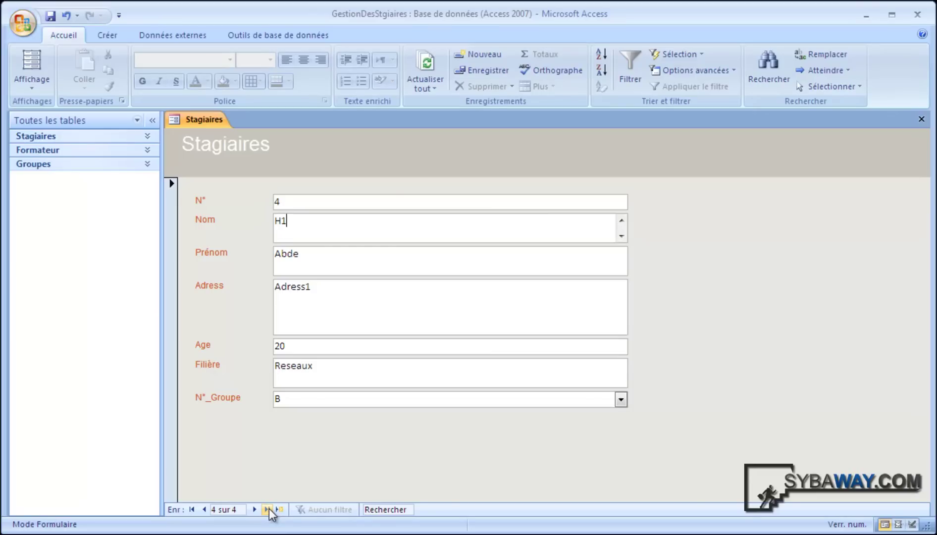
{"action": "left_click", "coordinate": [192, 509]}
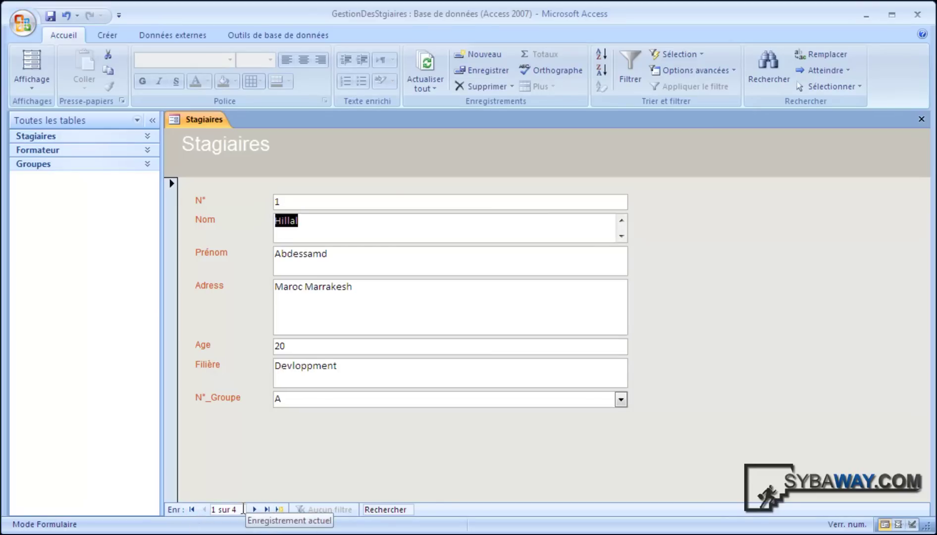
{"action": "left_click", "coordinate": [239, 509]}
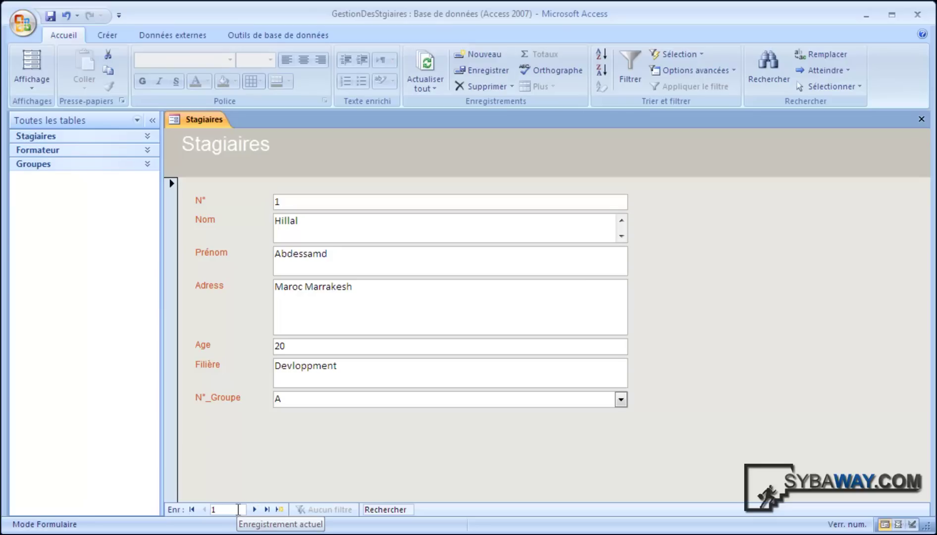
{"action": "key", "text": "BackSpace"}
{"action": "type", "text": "2"}
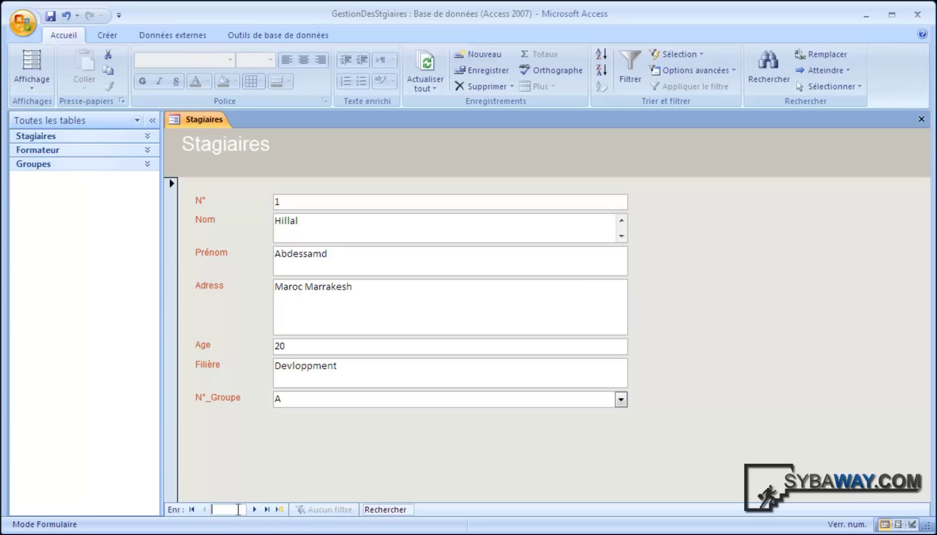
{"action": "key", "text": "Return"}
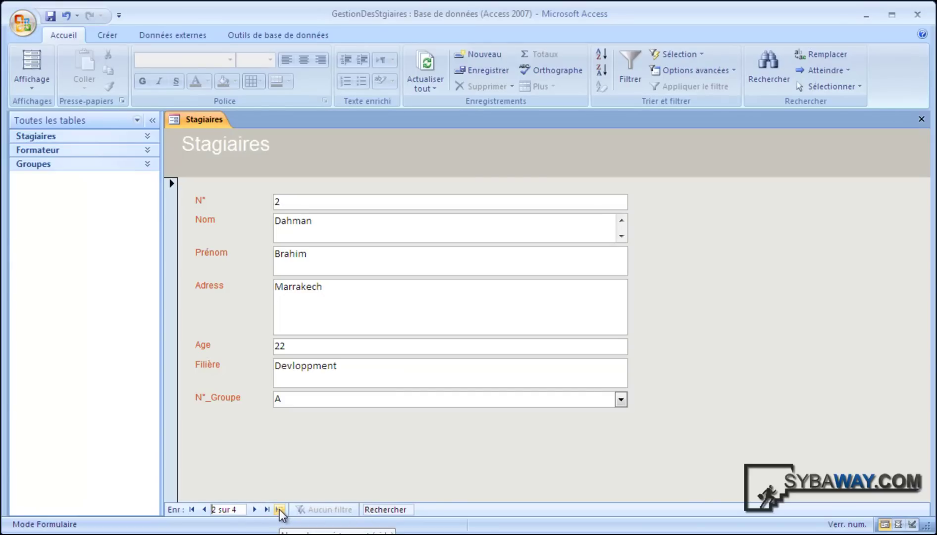
{"action": "key", "text": "Return"}
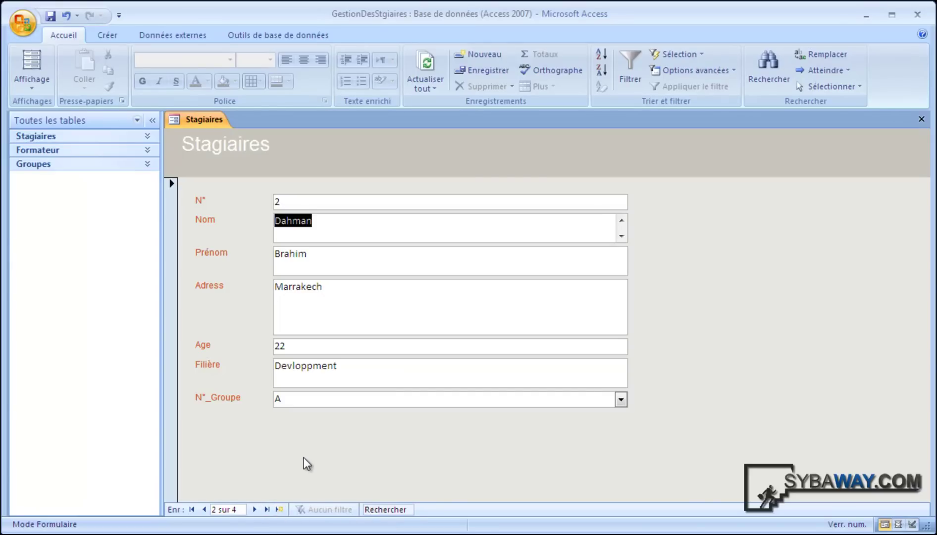
Step: Switch the Stagiaires form to Mode Page
{"action": "left_click", "coordinate": [293, 349]}
{"action": "left_click", "coordinate": [354, 371]}
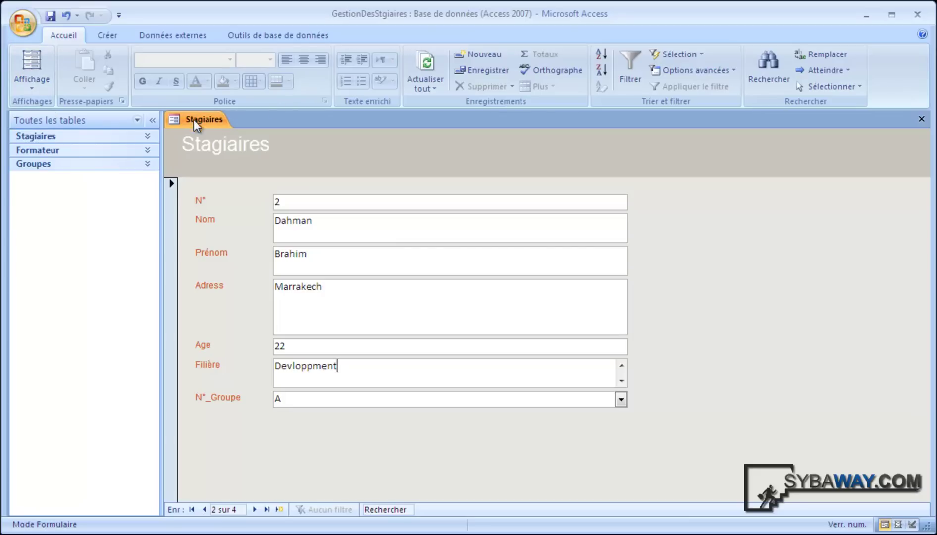
{"action": "left_click", "coordinate": [34, 80]}
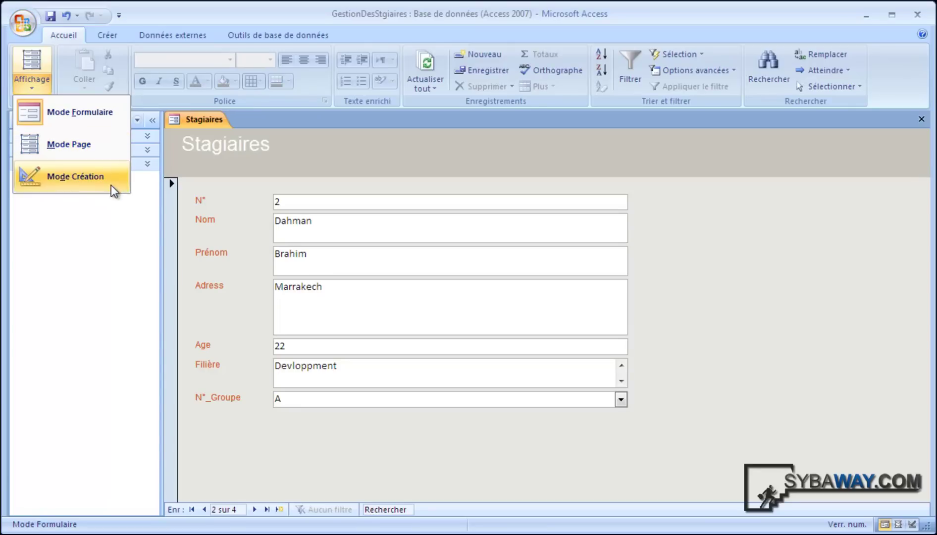
{"action": "left_click", "coordinate": [45, 148]}
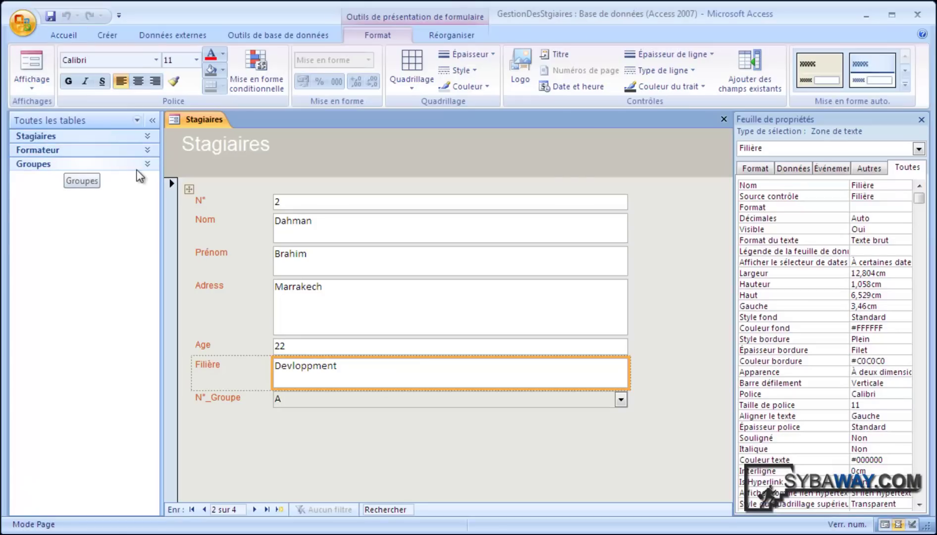
Step: Select the form's N°, Nom and Prénom fields and the Détail section one after another to examine their properties
{"action": "left_click", "coordinate": [298, 270]}
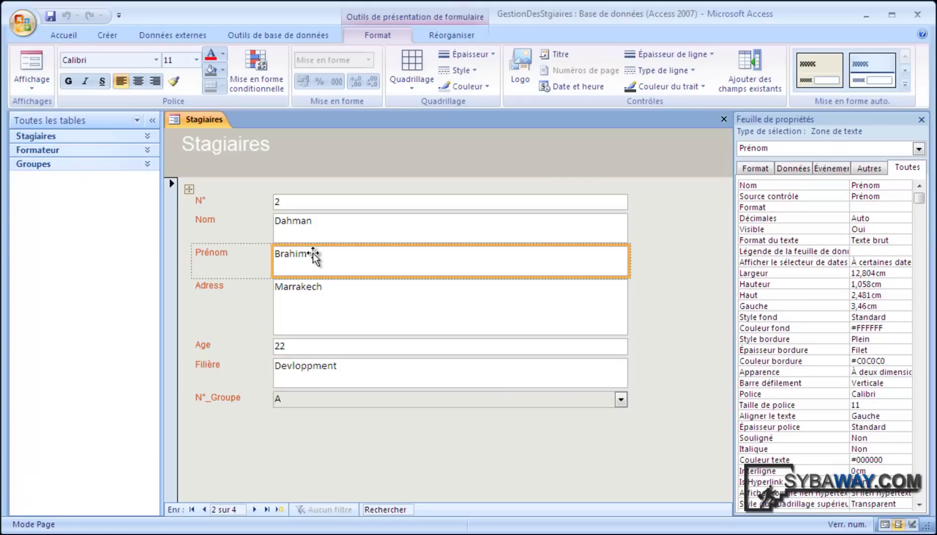
{"action": "left_click", "coordinate": [318, 228]}
{"action": "left_click", "coordinate": [291, 202]}
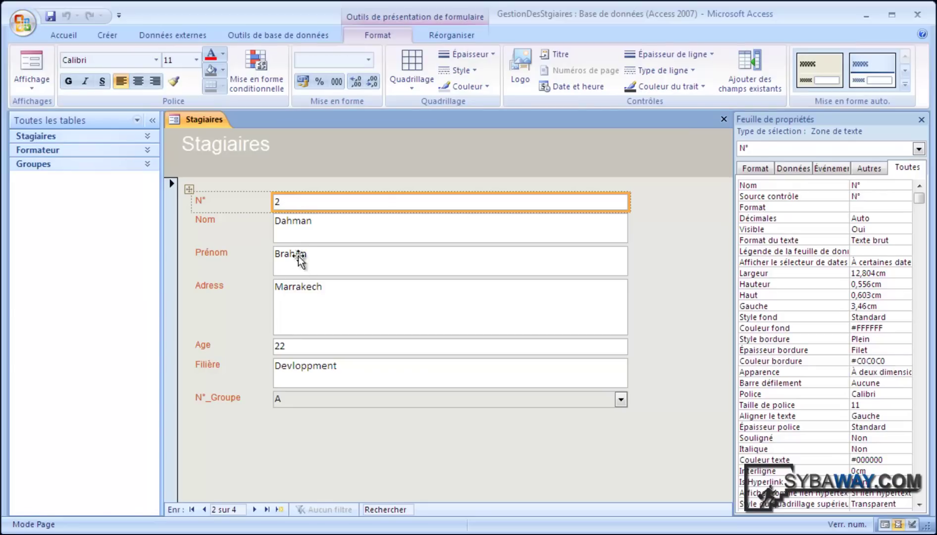
{"action": "left_click", "coordinate": [310, 272]}
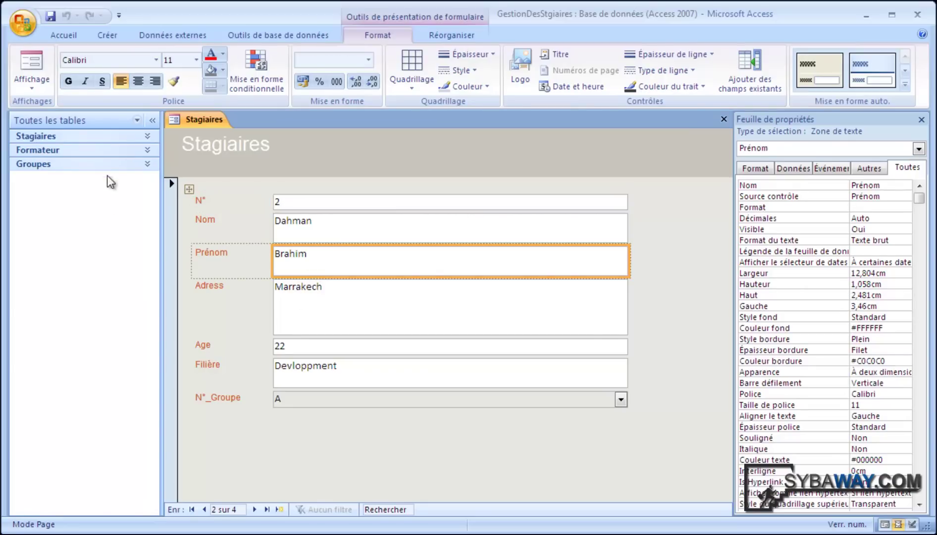
{"action": "left_click", "coordinate": [35, 84]}
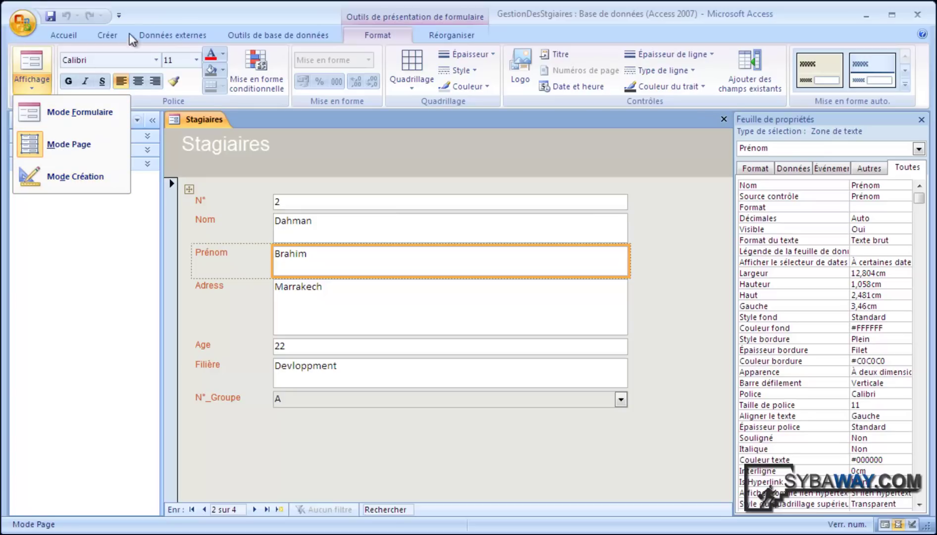
{"action": "left_click", "coordinate": [182, 9]}
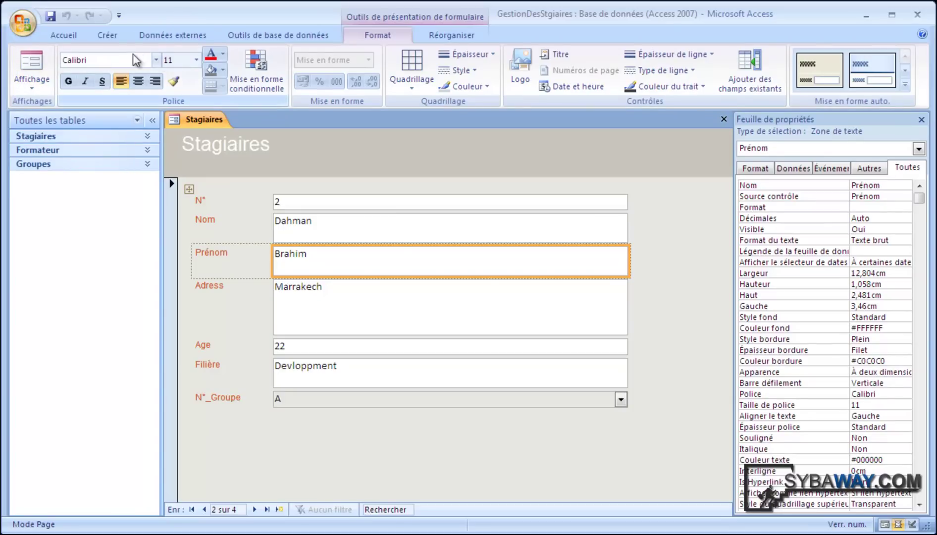
{"action": "left_click", "coordinate": [318, 220]}
{"action": "left_click", "coordinate": [306, 204]}
{"action": "left_click", "coordinate": [309, 220]}
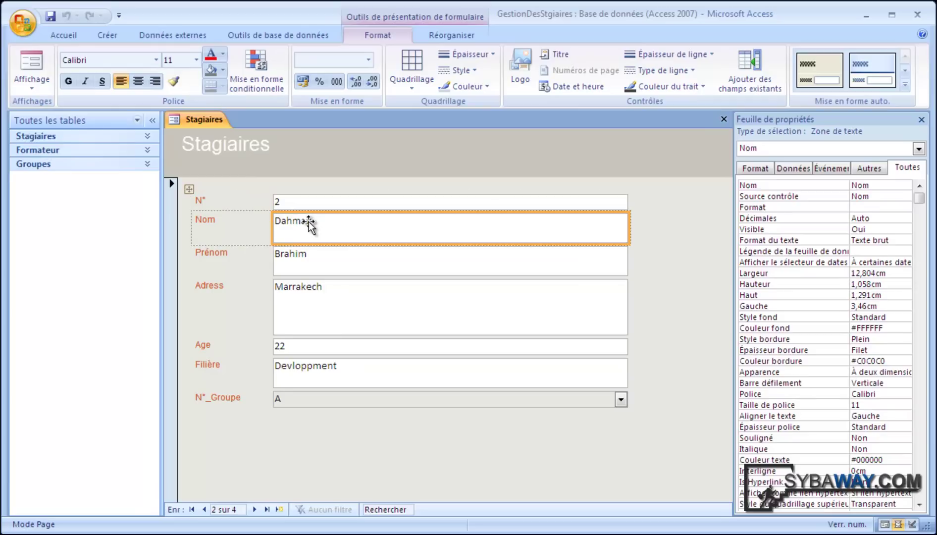
{"action": "left_click", "coordinate": [302, 206]}
{"action": "left_click", "coordinate": [639, 446]}
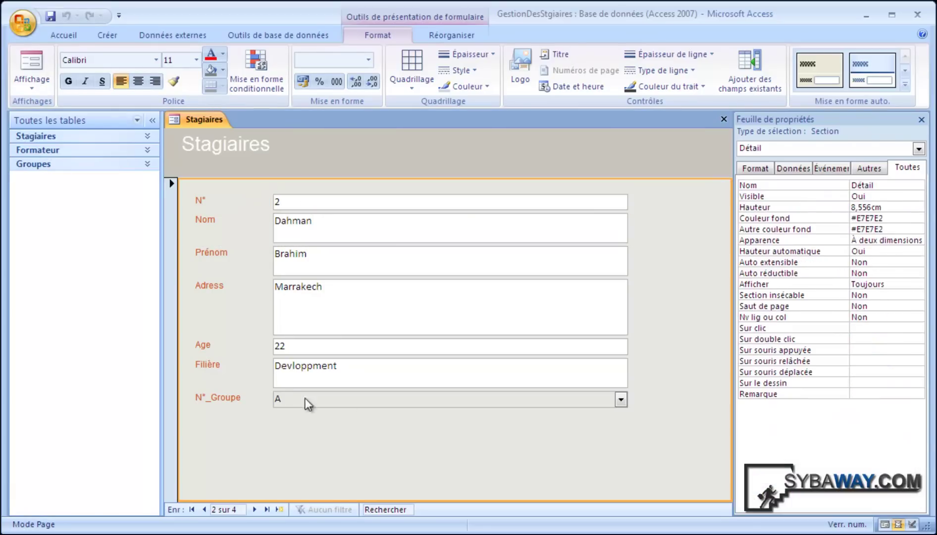
{"action": "left_click", "coordinate": [294, 207]}
Step: Set the font of the N° and Nom labels to Algerian
{"action": "left_click", "coordinate": [221, 202]}
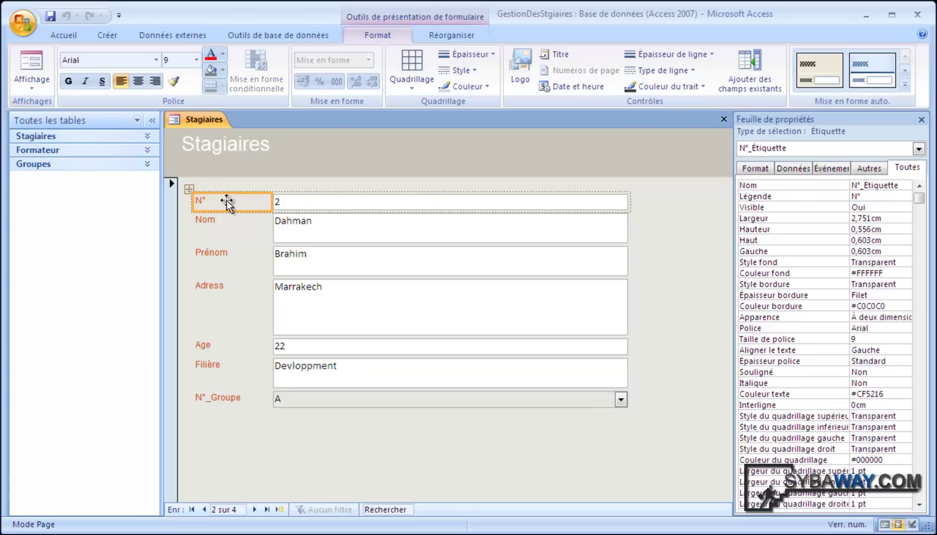
{"action": "left_click", "coordinate": [154, 60]}
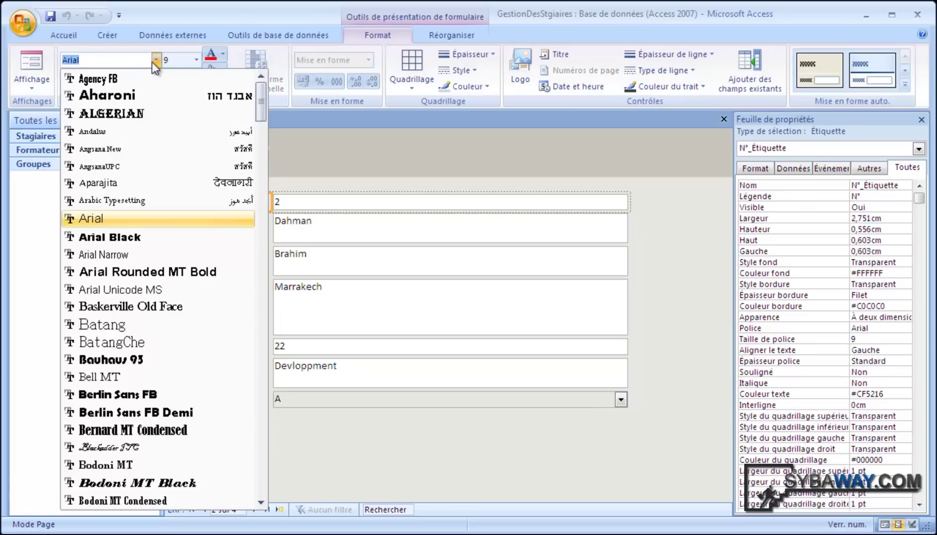
{"action": "left_click", "coordinate": [142, 114]}
{"action": "left_click", "coordinate": [204, 217]}
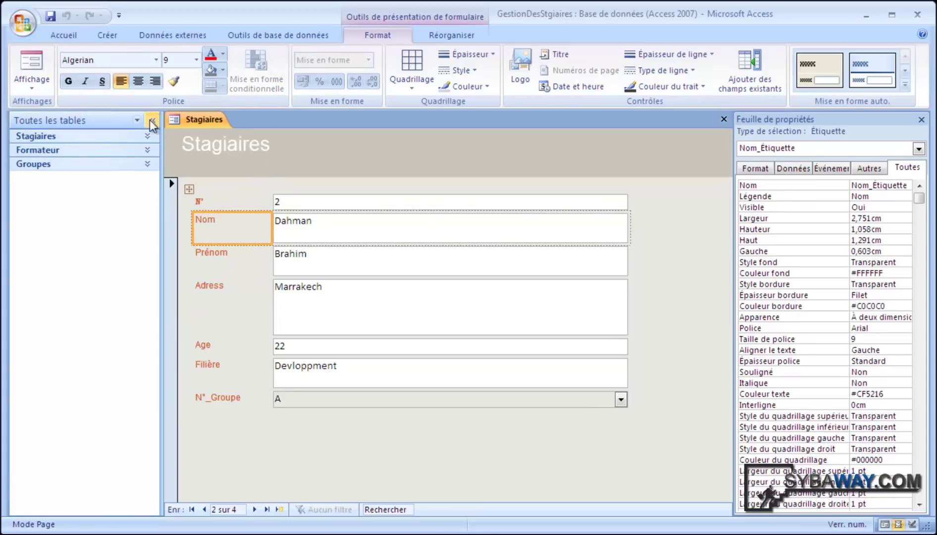
{"action": "left_click", "coordinate": [156, 60]}
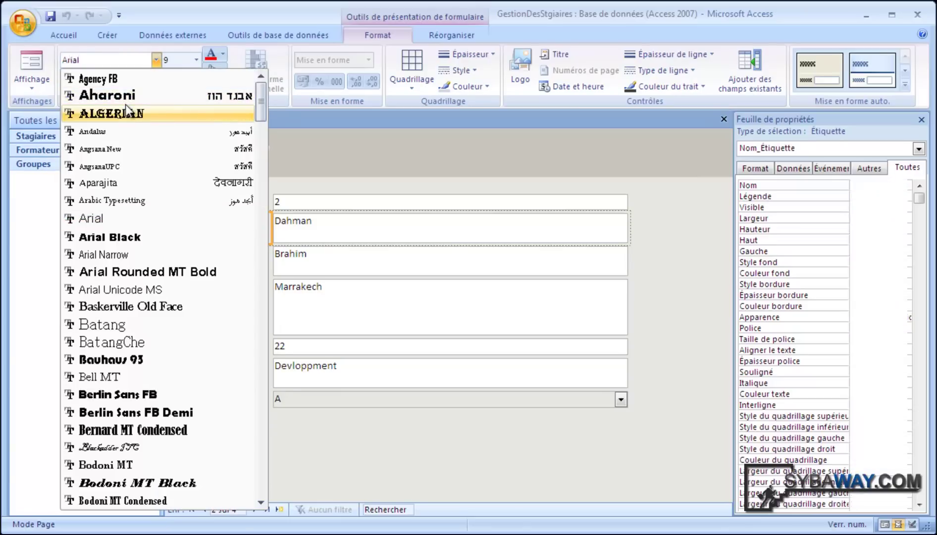
{"action": "left_click", "coordinate": [128, 113]}
Step: Change the Nom label's font to Andalus and clear the selection
{"action": "left_click", "coordinate": [227, 254]}
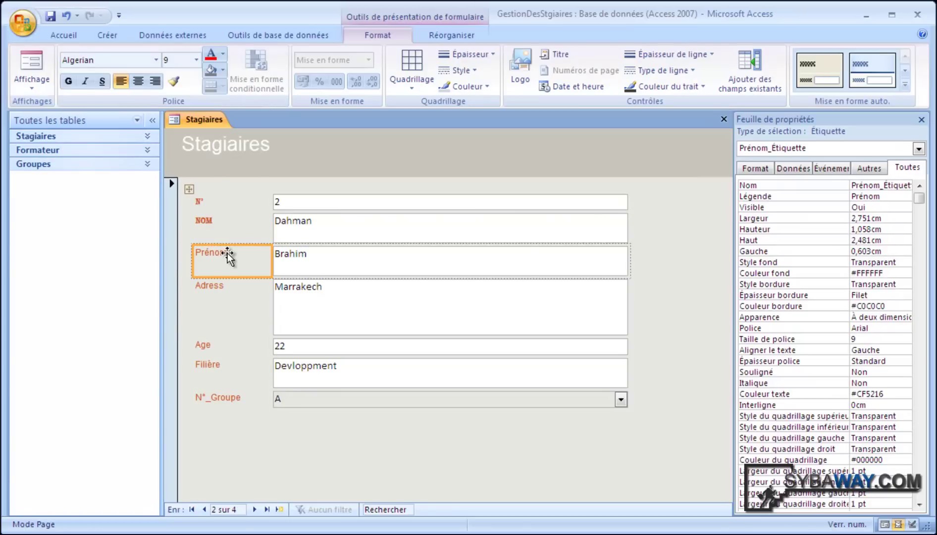
{"action": "left_click", "coordinate": [231, 231]}
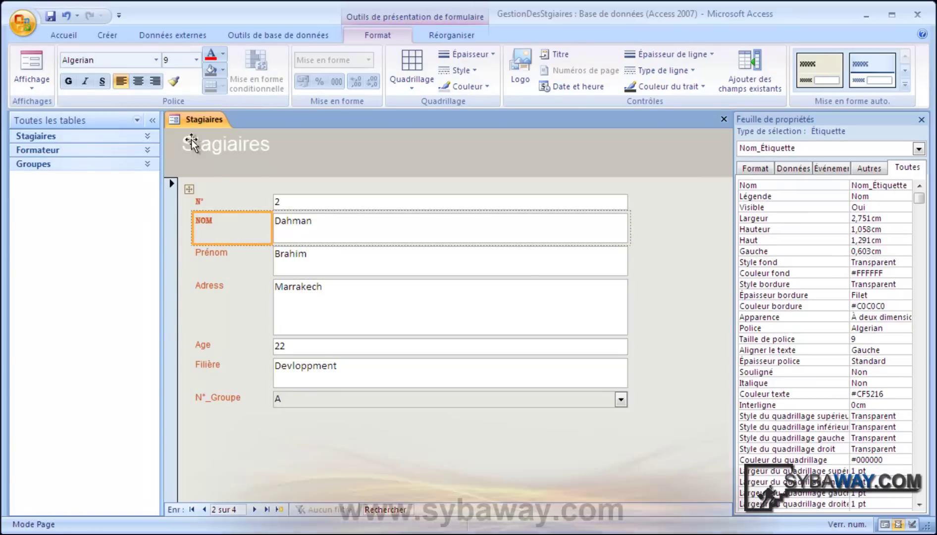
{"action": "left_click", "coordinate": [156, 60]}
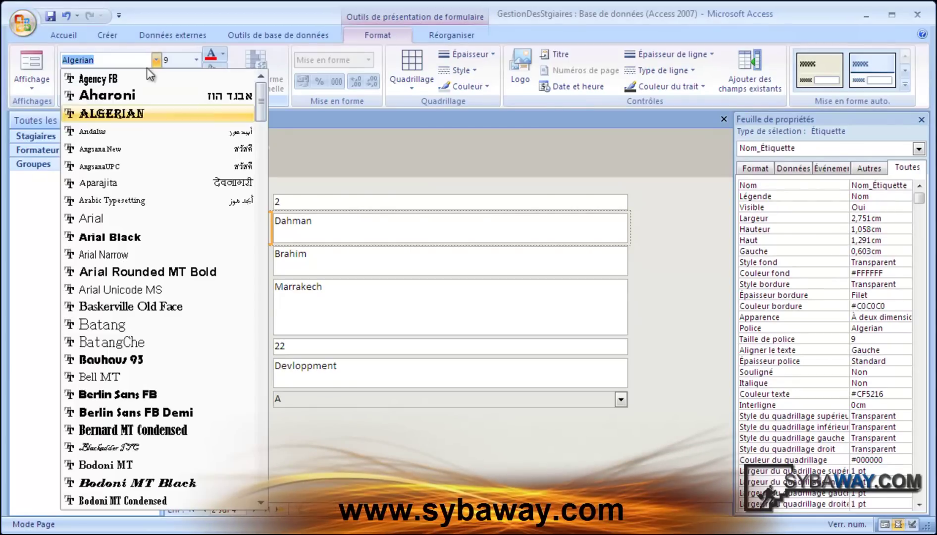
{"action": "left_click", "coordinate": [117, 134]}
{"action": "key", "text": "Delete"}
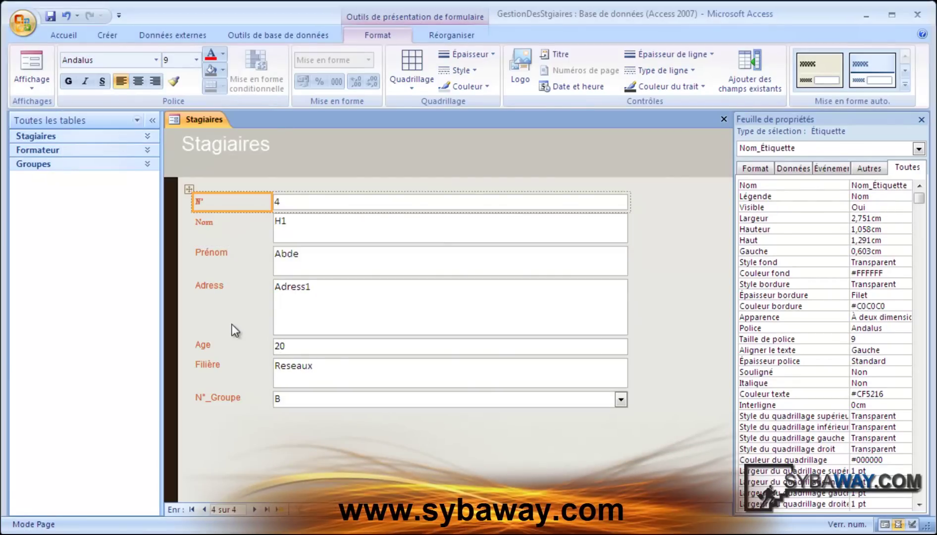
{"action": "left_click", "coordinate": [518, 399]}
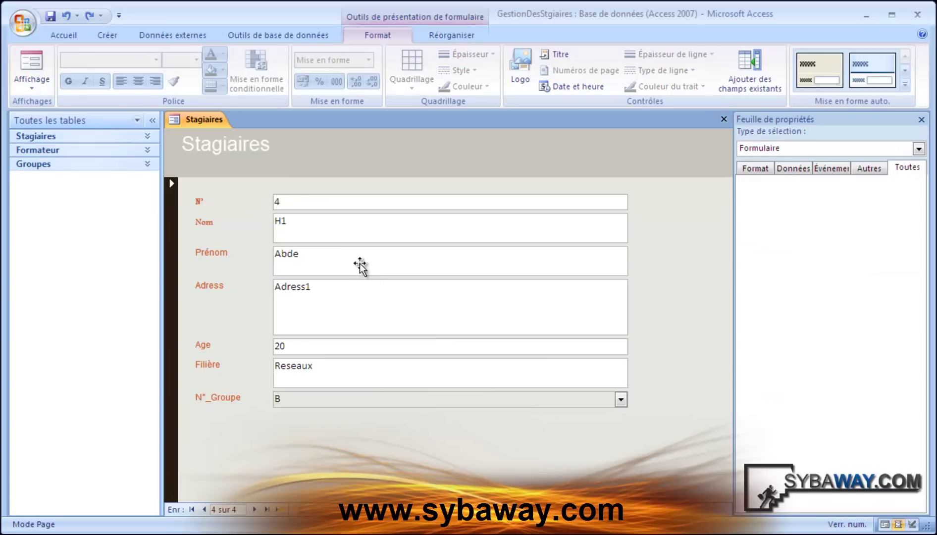
Step: Set the font size of the N° field's value box to 14
{"action": "left_click", "coordinate": [300, 209]}
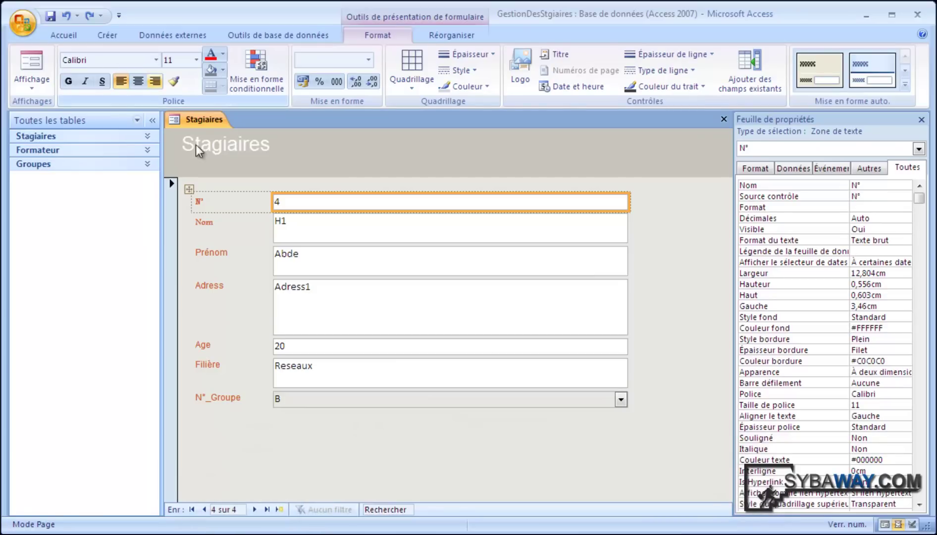
{"action": "left_click", "coordinate": [210, 222]}
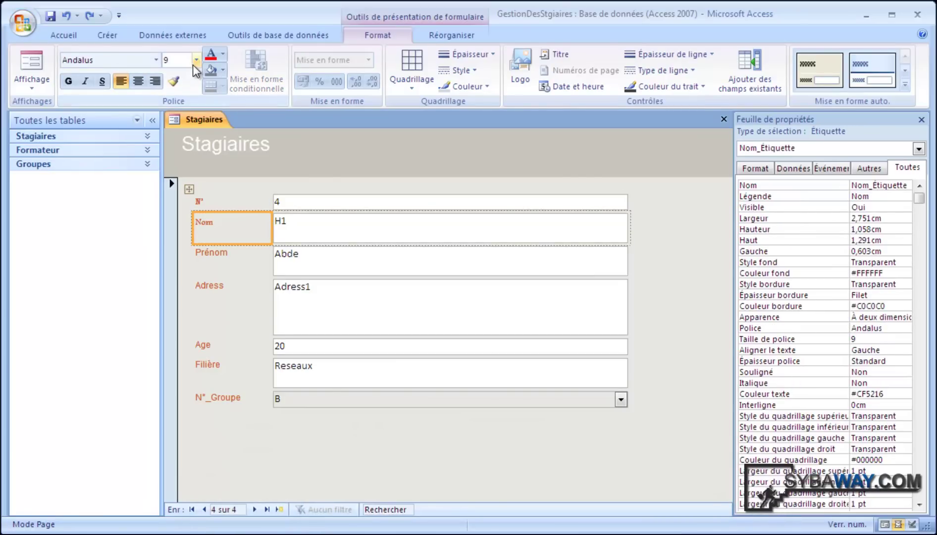
{"action": "left_click", "coordinate": [319, 202]}
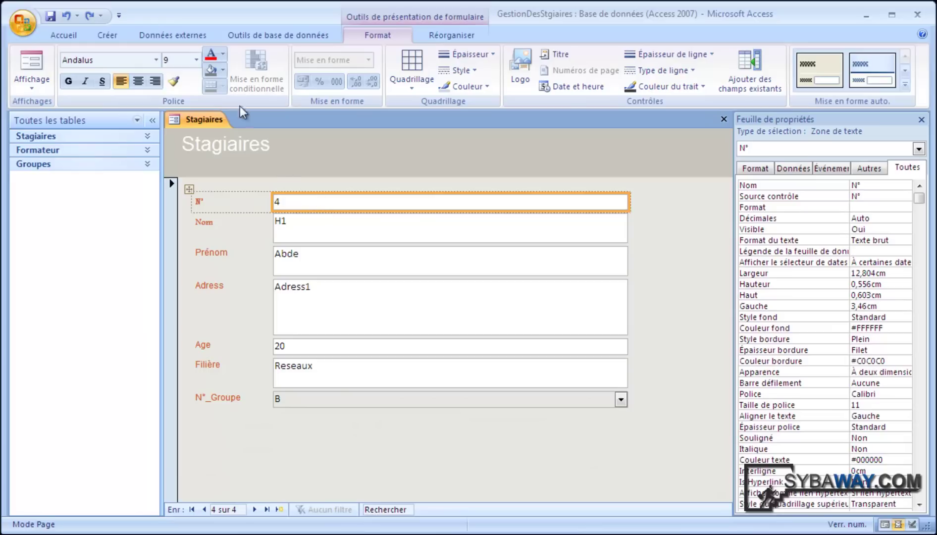
{"action": "left_click", "coordinate": [196, 60]}
{"action": "left_click", "coordinate": [177, 140]}
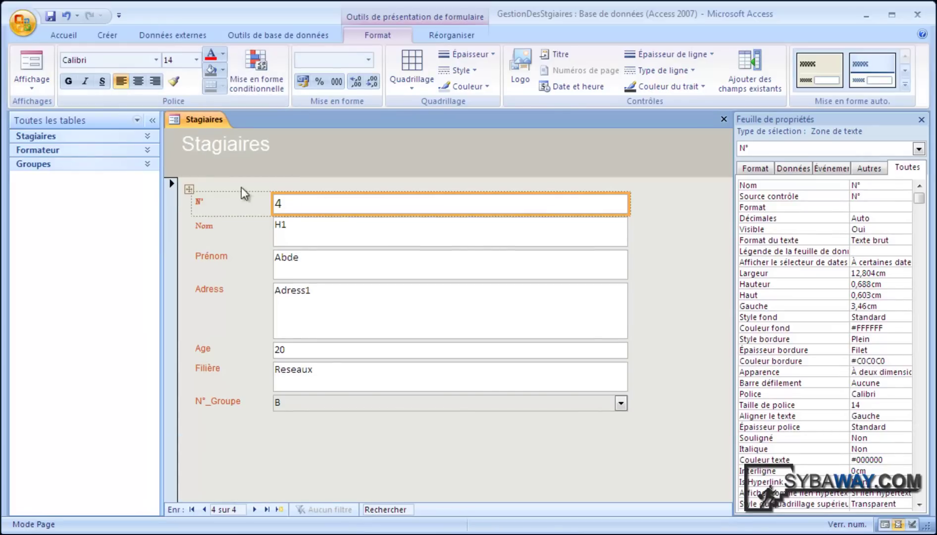
Step: Make the N°_Groupe label bold and the Filière label italic
{"action": "left_click", "coordinate": [304, 233]}
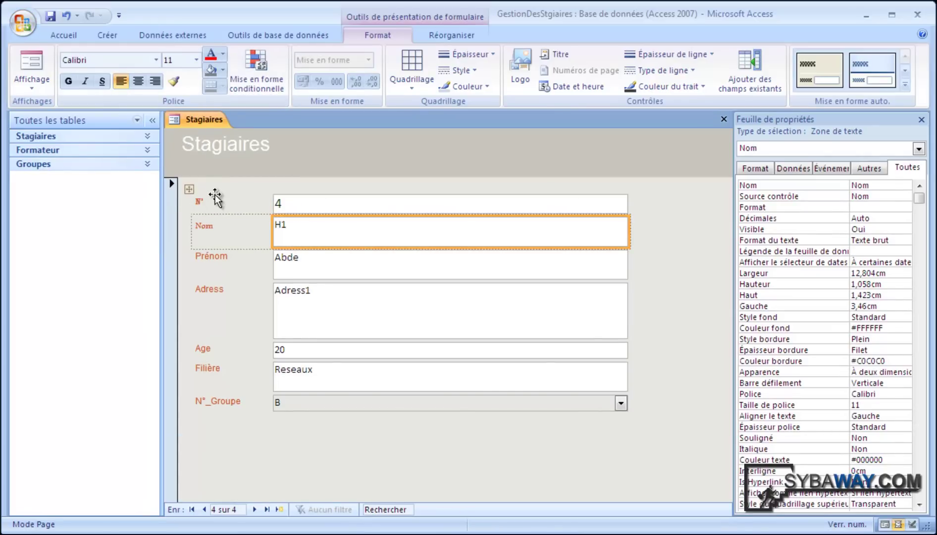
{"action": "left_click", "coordinate": [224, 402]}
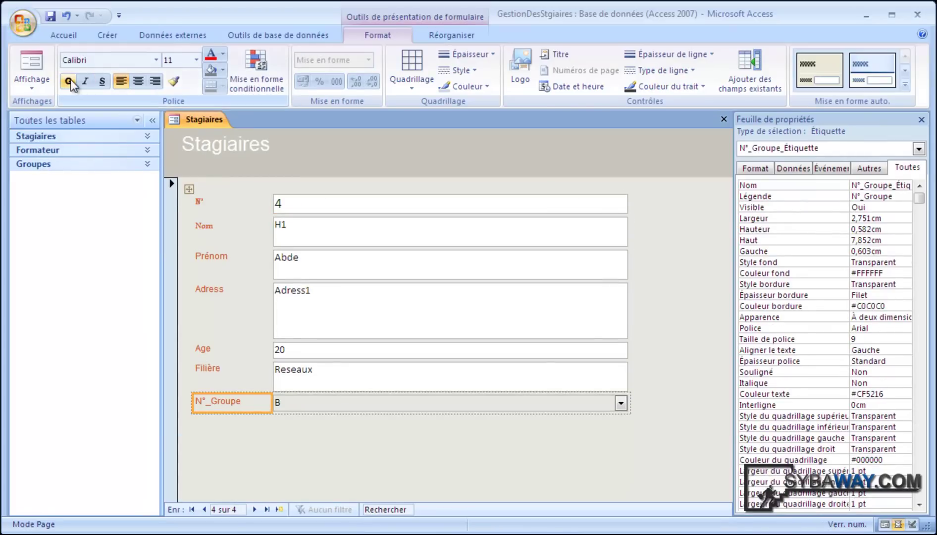
{"action": "left_click", "coordinate": [69, 82]}
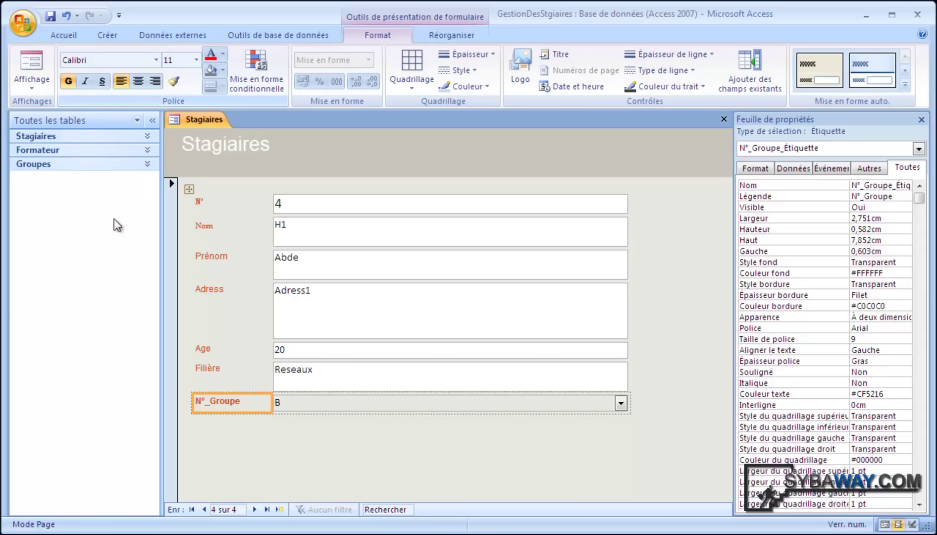
{"action": "left_click", "coordinate": [217, 378]}
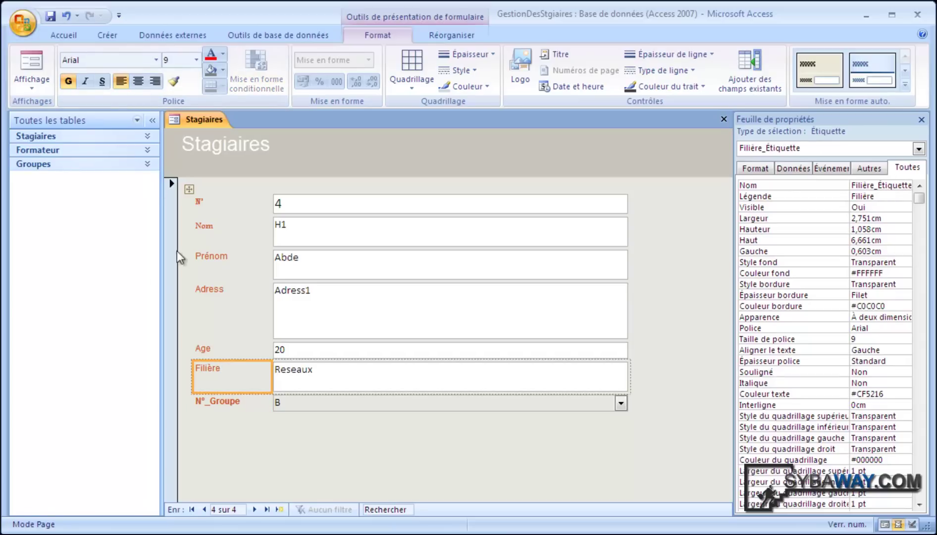
{"action": "left_click", "coordinate": [87, 80]}
Step: Underline the Age label and center the text of the Adress label, trying right alignment as well
{"action": "left_click", "coordinate": [216, 352]}
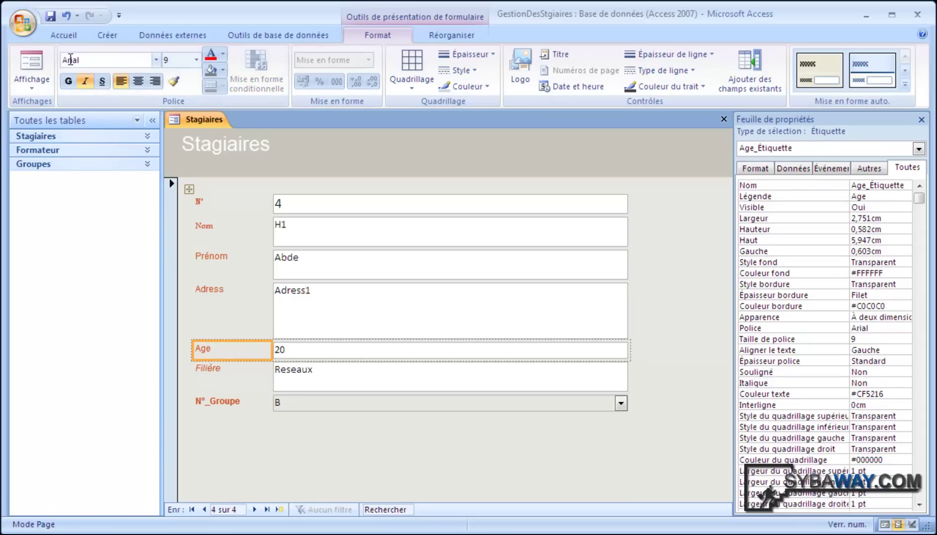
{"action": "left_click", "coordinate": [101, 82]}
{"action": "left_click", "coordinate": [216, 290]}
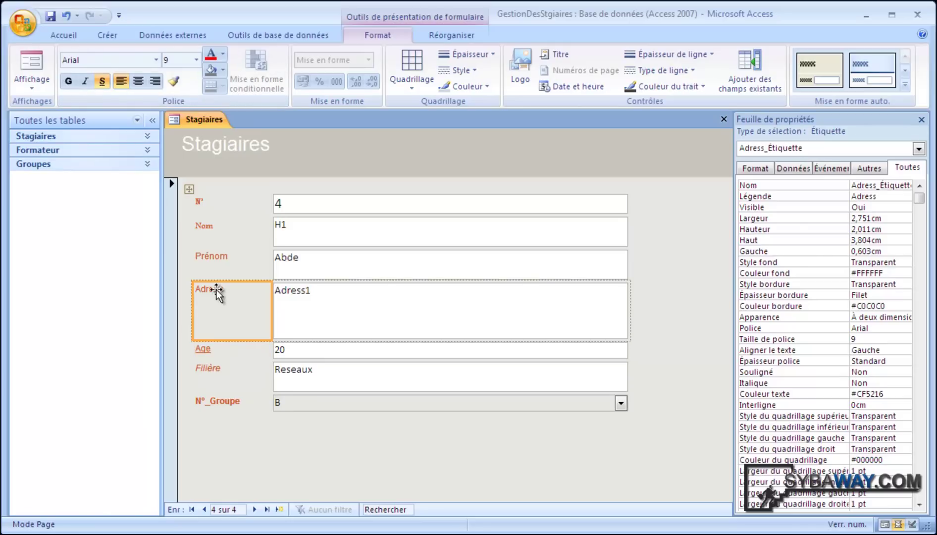
{"action": "left_click", "coordinate": [136, 81]}
{"action": "left_click", "coordinate": [157, 84]}
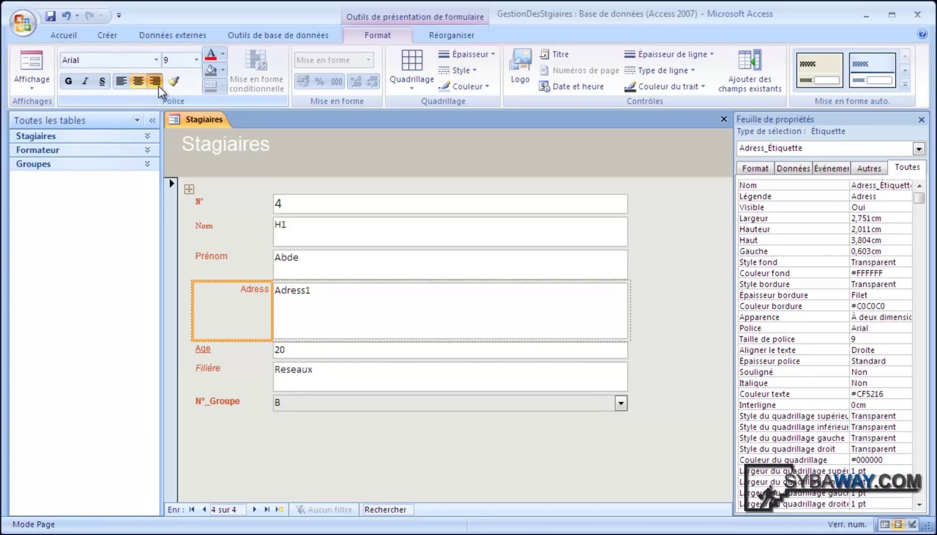
{"action": "left_click", "coordinate": [135, 80]}
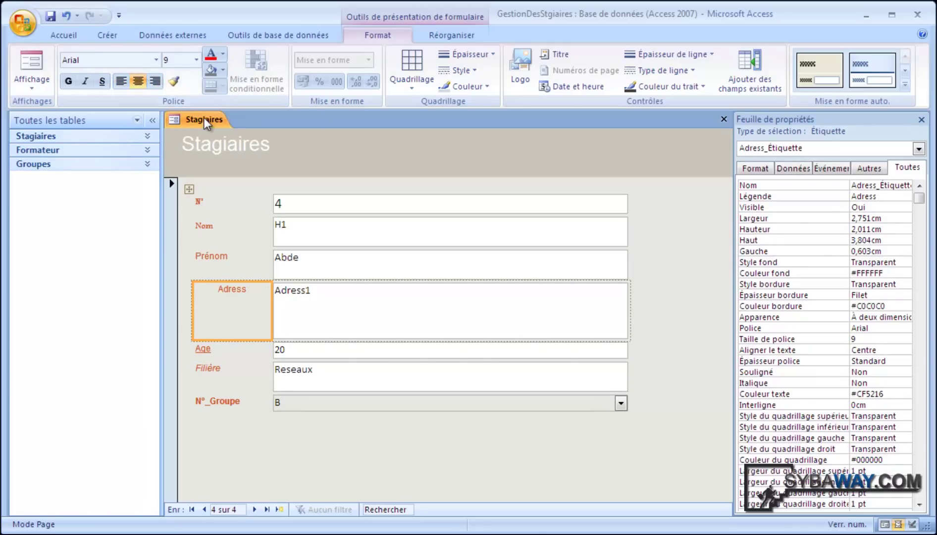
Step: Copy the Prénom label's formatting onto the Nom, N° and Adress labels
{"action": "left_click", "coordinate": [226, 257]}
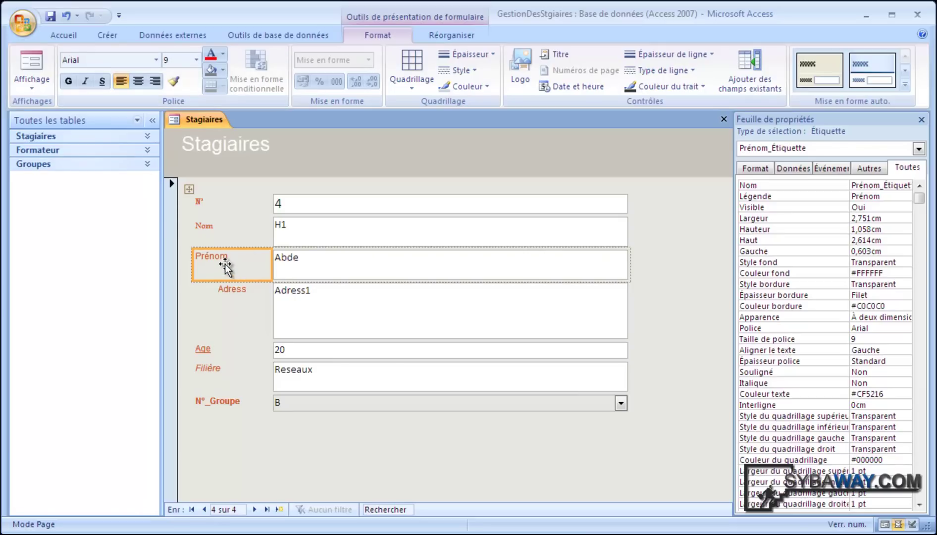
{"action": "left_click", "coordinate": [262, 260]}
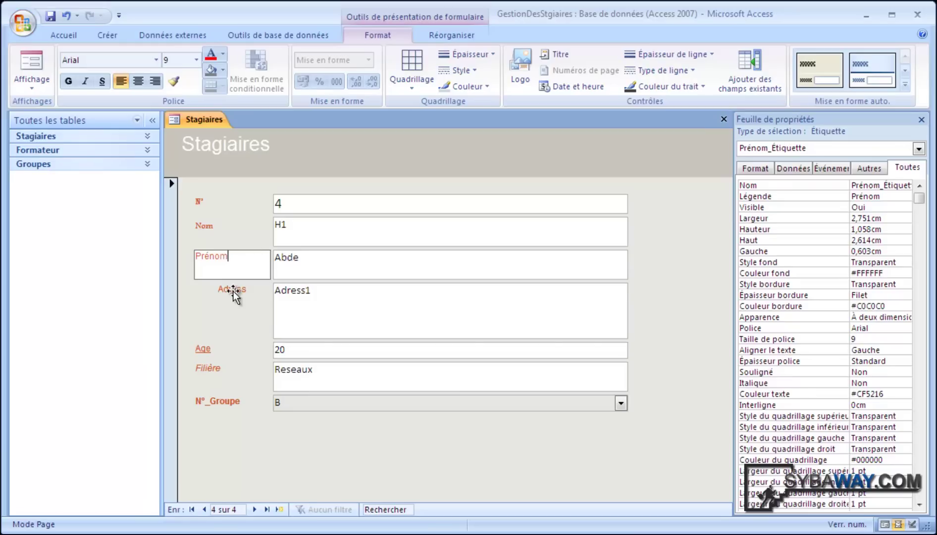
{"action": "left_click", "coordinate": [234, 291]}
{"action": "left_click", "coordinate": [230, 261]}
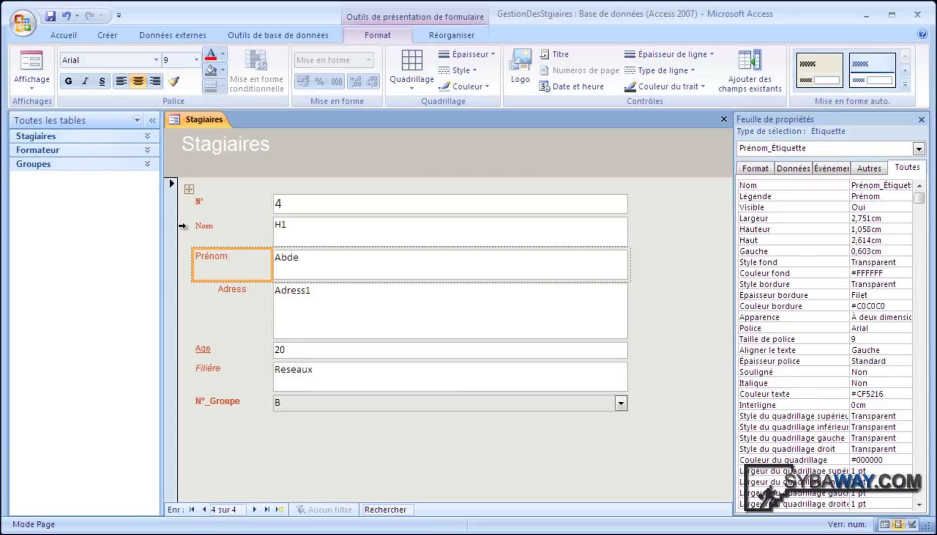
{"action": "left_click", "coordinate": [174, 82]}
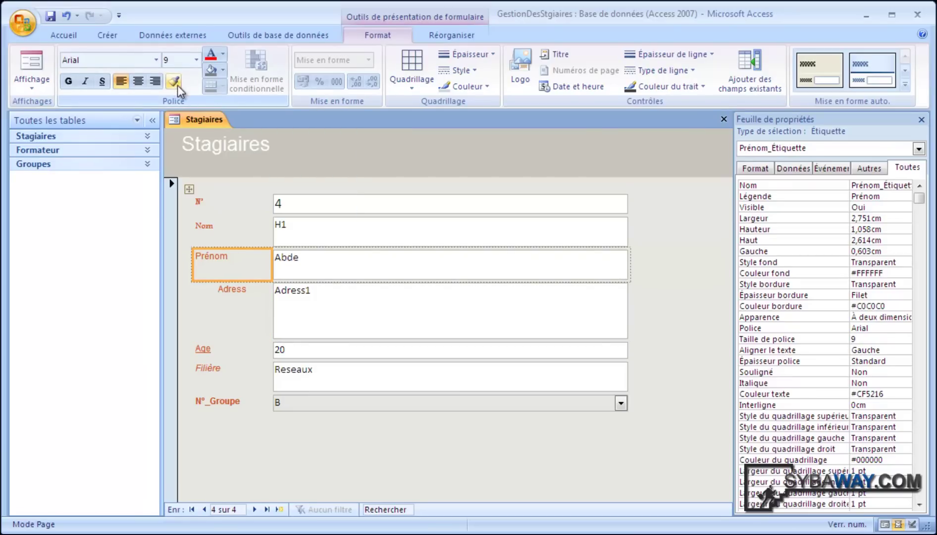
{"action": "left_click", "coordinate": [203, 223]}
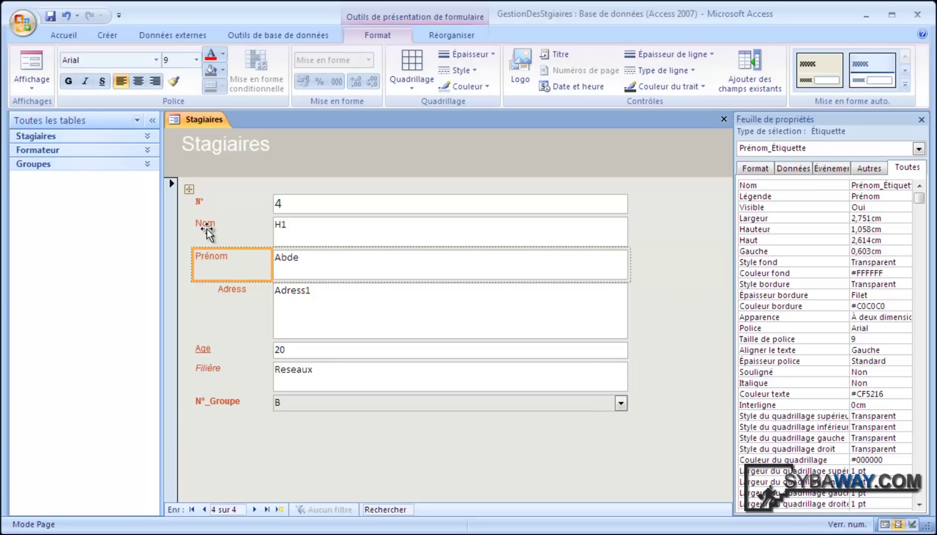
{"action": "left_click", "coordinate": [173, 80]}
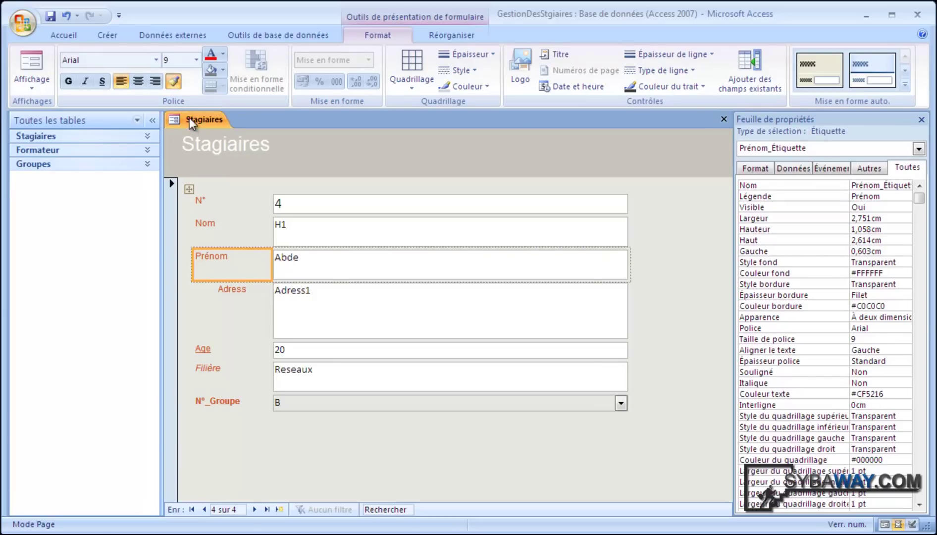
{"action": "left_click", "coordinate": [226, 290]}
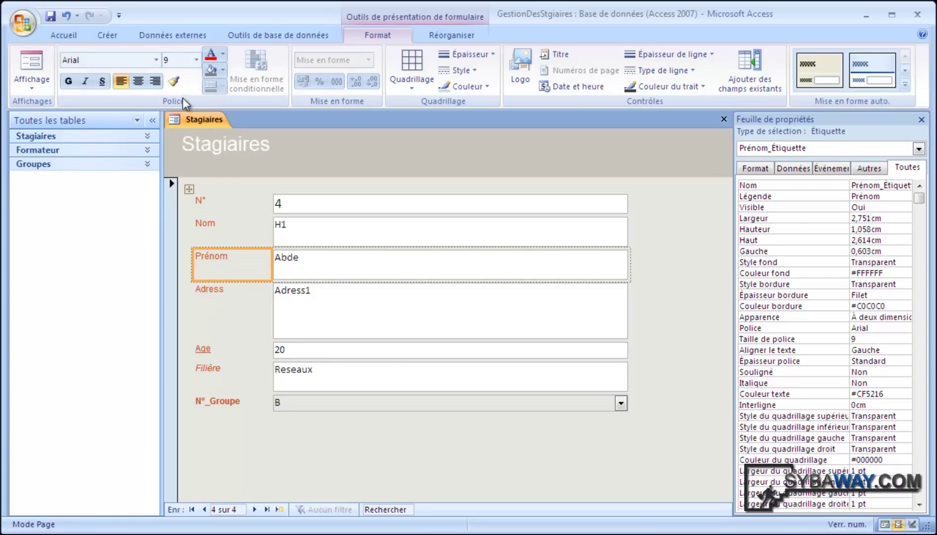
Step: Copy the Prénom label's formatting onto the Age, Filière and N°_Groupe labels as well
{"action": "left_click", "coordinate": [173, 81]}
{"action": "left_click", "coordinate": [213, 353]}
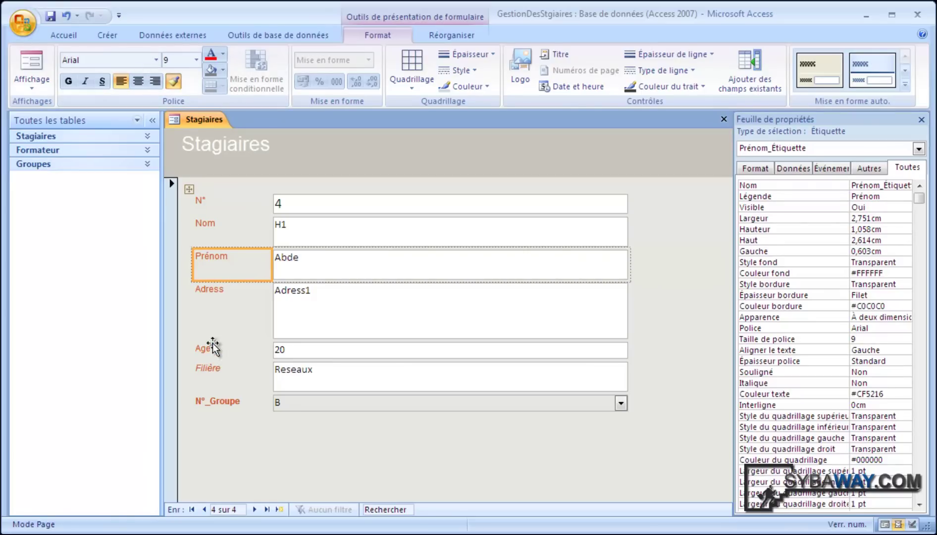
{"action": "left_click", "coordinate": [174, 81]}
{"action": "left_click", "coordinate": [207, 368]}
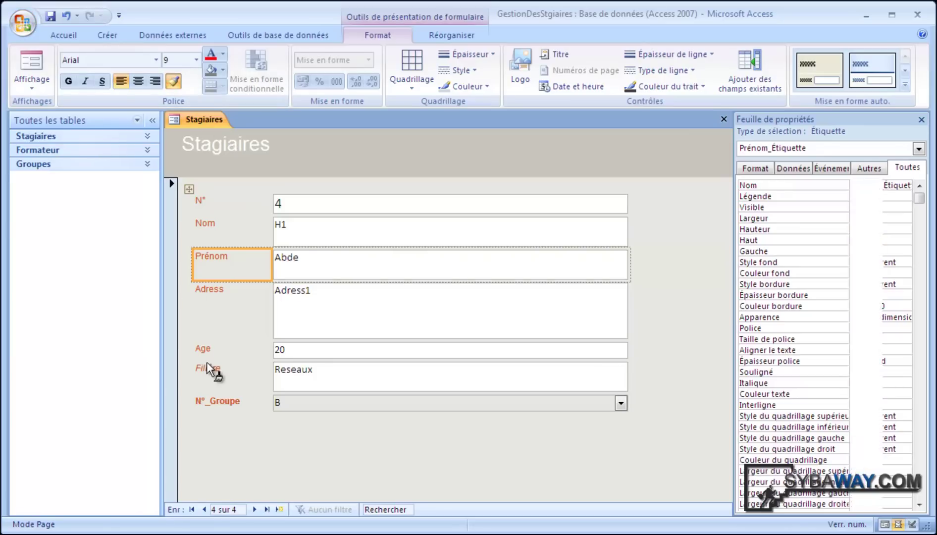
{"action": "left_click", "coordinate": [173, 81]}
{"action": "left_click", "coordinate": [221, 396]}
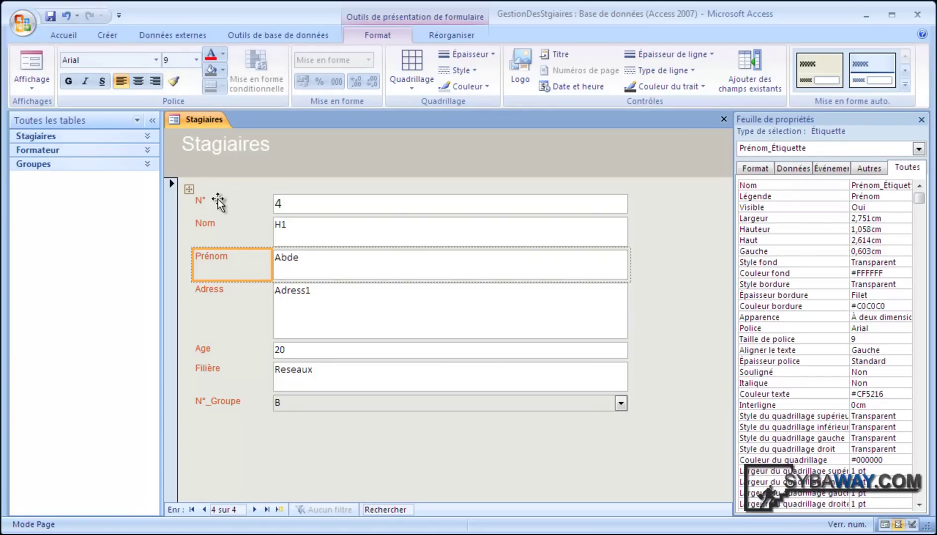
Step: Change the N° label's font color to a light blue from the Access theme colors
{"action": "left_click", "coordinate": [217, 200]}
{"action": "left_click", "coordinate": [221, 51]}
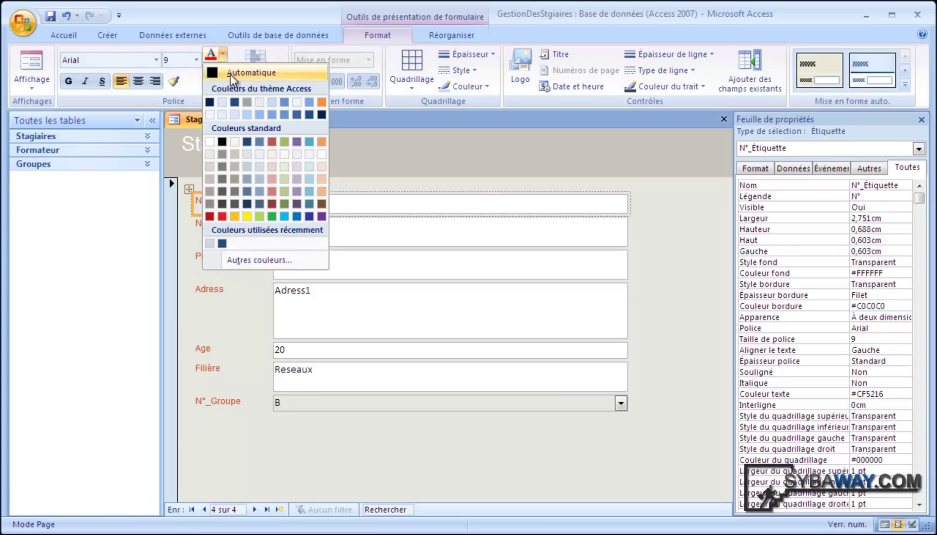
{"action": "left_click", "coordinate": [278, 115]}
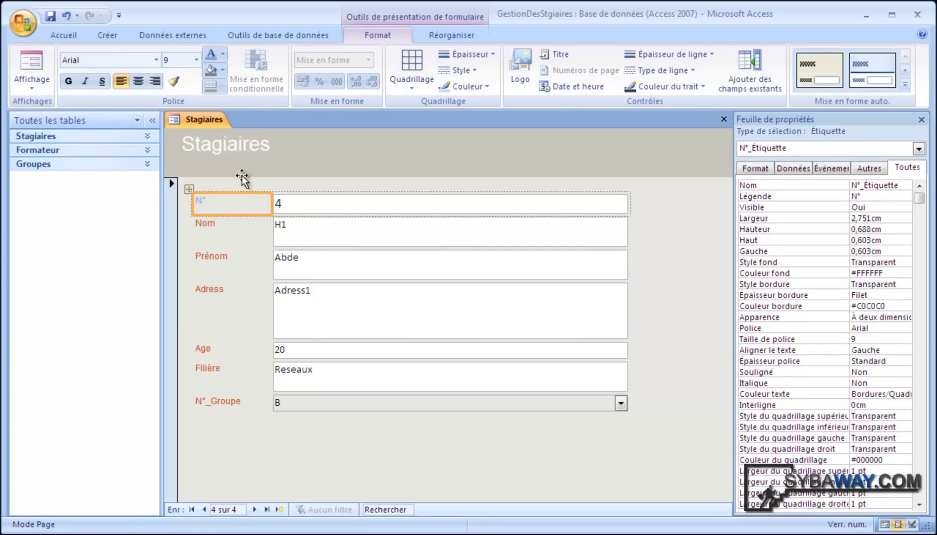
Step: Fill the background of the Nom label with a light pink standard color
{"action": "left_click", "coordinate": [218, 233]}
{"action": "left_click", "coordinate": [222, 71]}
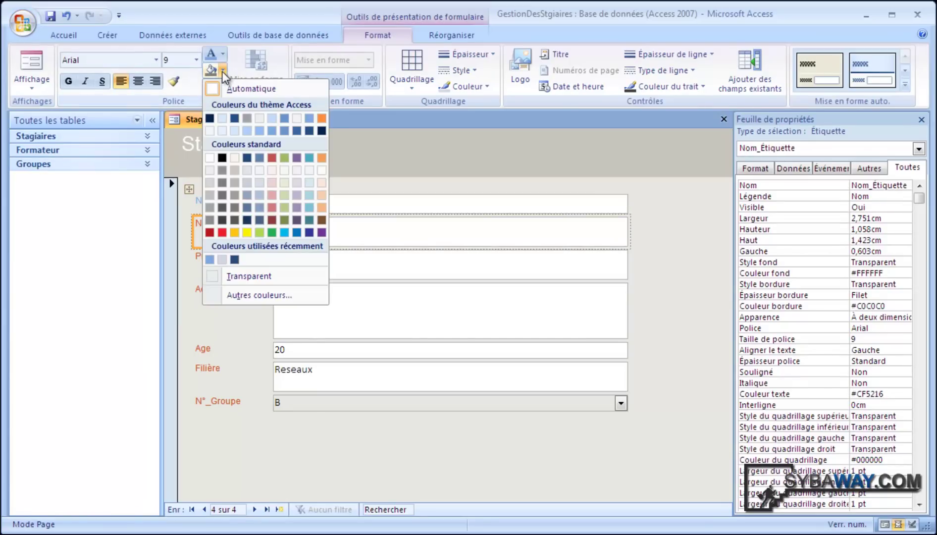
{"action": "left_click", "coordinate": [273, 172]}
{"action": "left_click", "coordinate": [212, 285]}
{"action": "left_click", "coordinate": [219, 251]}
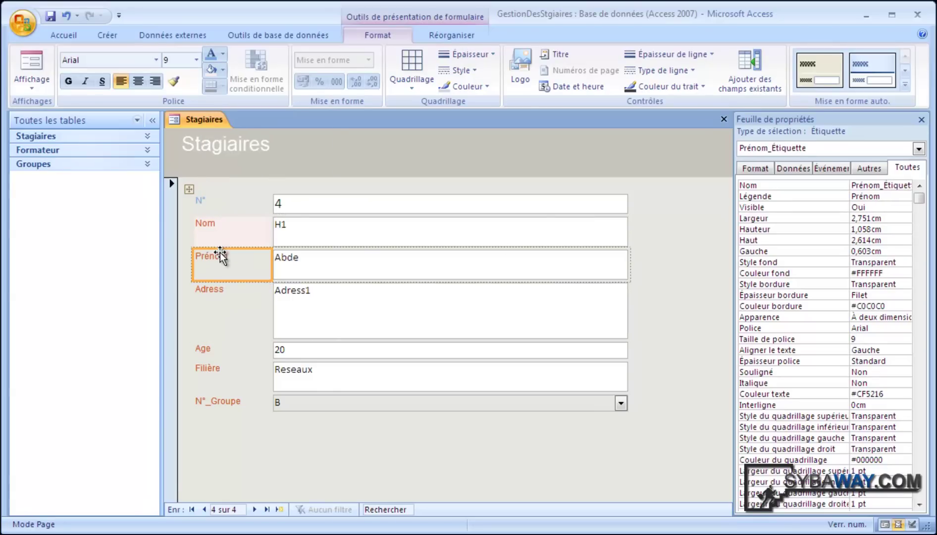
{"action": "left_click", "coordinate": [246, 226]}
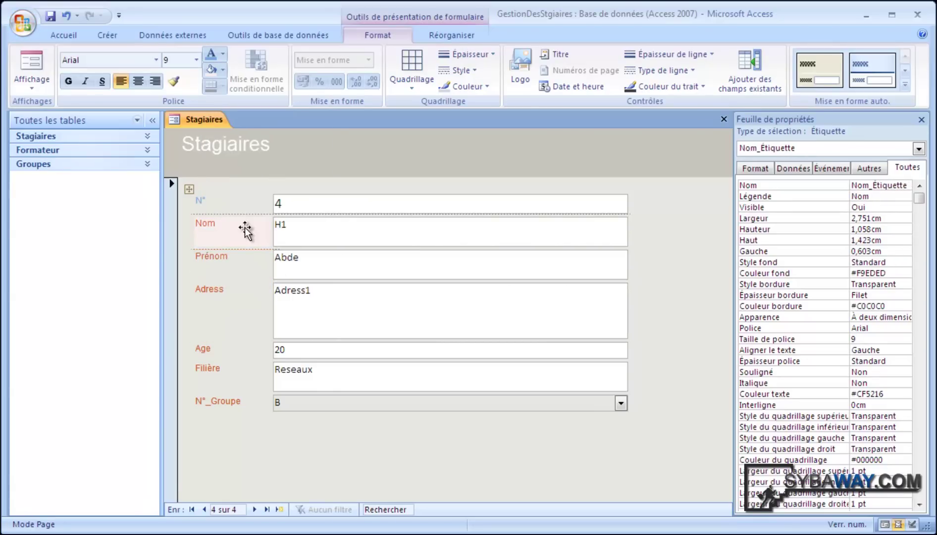
Step: Open the conditional formatting settings of the N° value box and close them without defining a condition
{"action": "left_click", "coordinate": [234, 196]}
{"action": "left_click", "coordinate": [279, 203]}
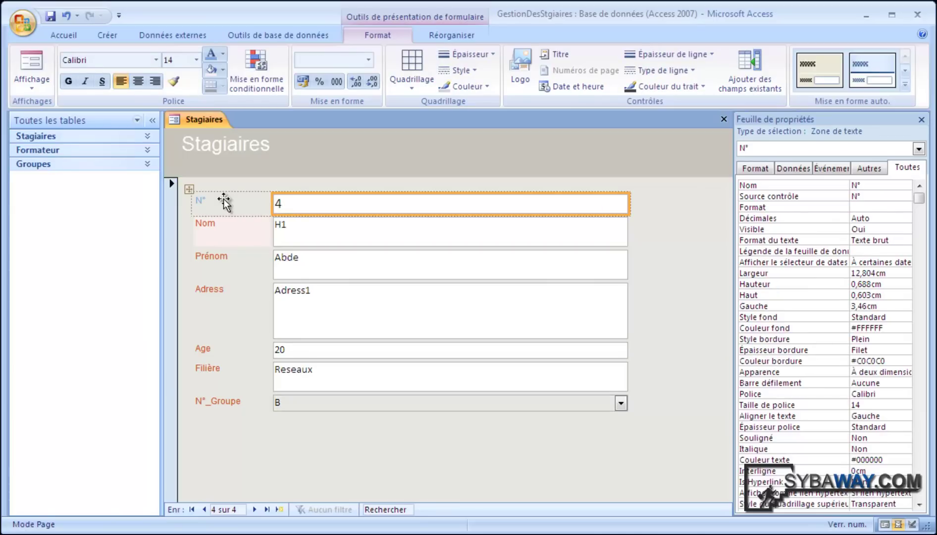
{"action": "left_click", "coordinate": [272, 88]}
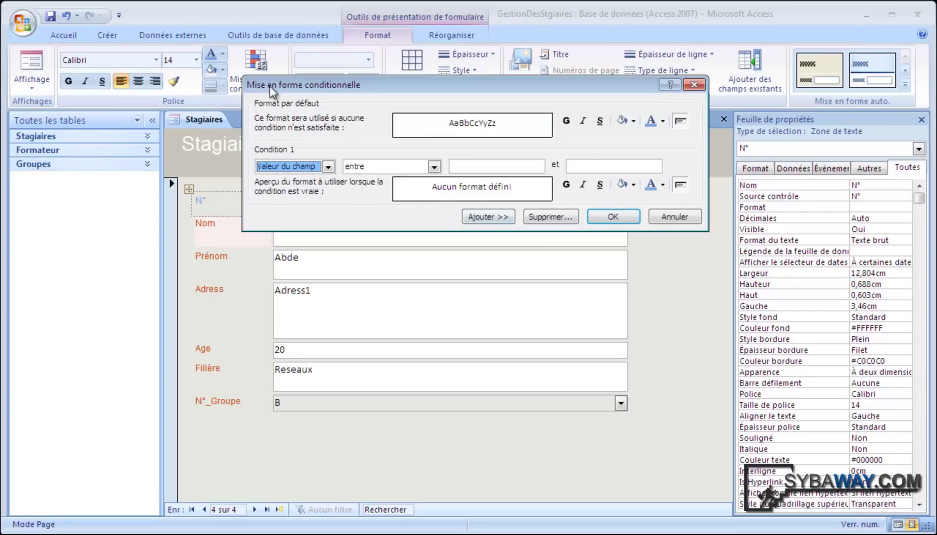
{"action": "left_click", "coordinate": [694, 84]}
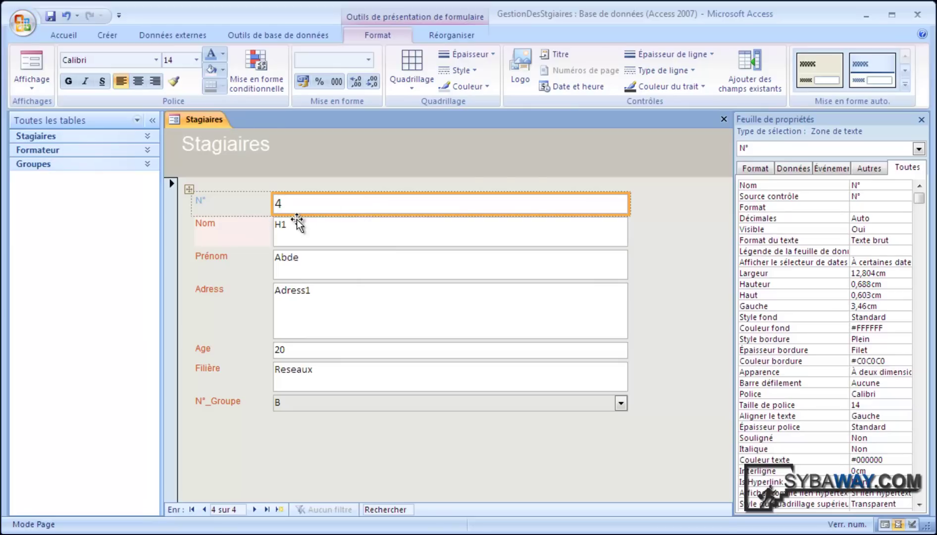
Step: Copy the Prénom label's formatting onto the N° and Nom labels to remove their added colors
{"action": "left_click", "coordinate": [261, 233]}
{"action": "left_click", "coordinate": [235, 256]}
{"action": "left_click", "coordinate": [173, 81]}
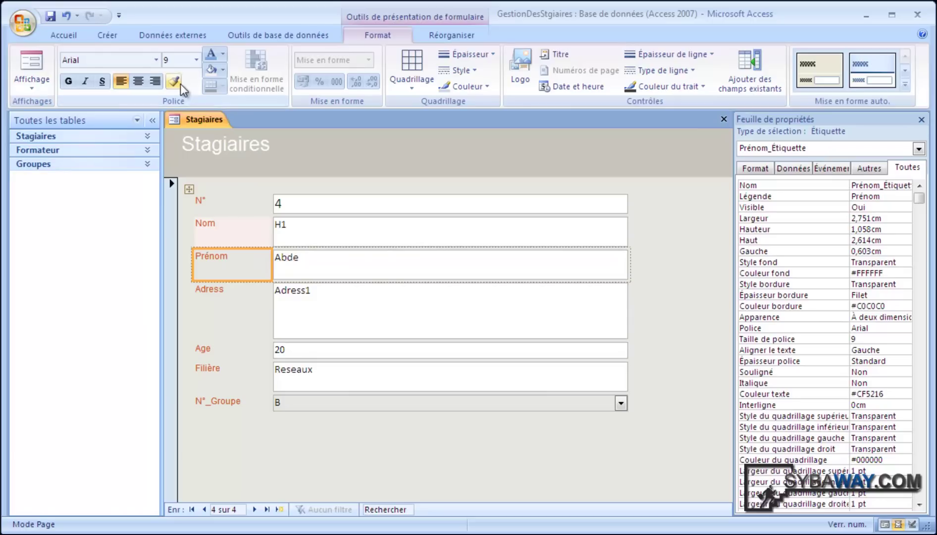
{"action": "left_click", "coordinate": [230, 202]}
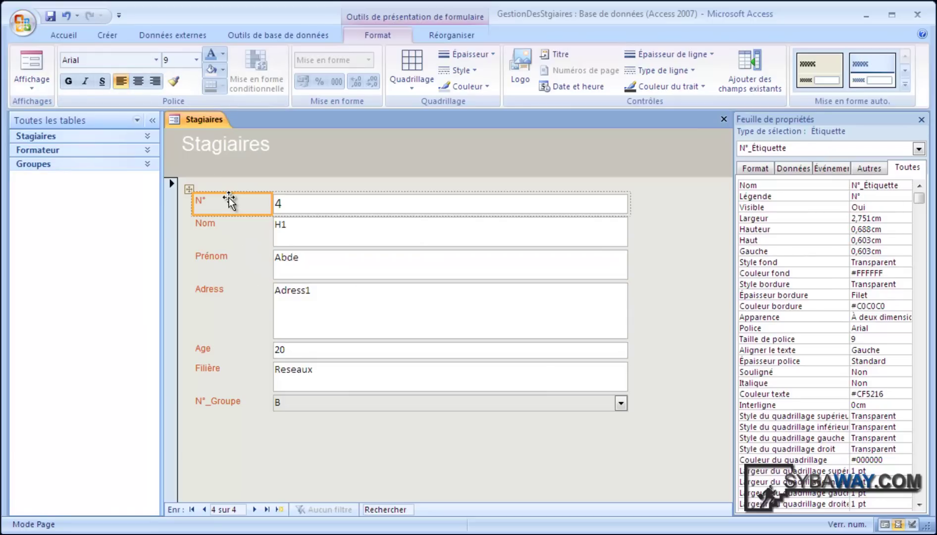
Step: Try the Les deux, Horizontal and Vertical gridlines on the form layout from the N° value box
{"action": "left_click", "coordinate": [357, 208]}
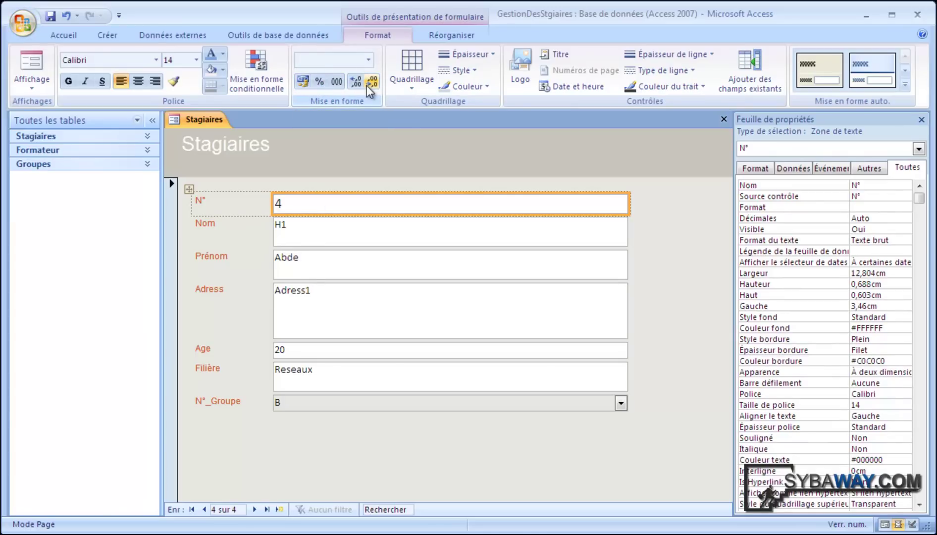
{"action": "left_click", "coordinate": [413, 87]}
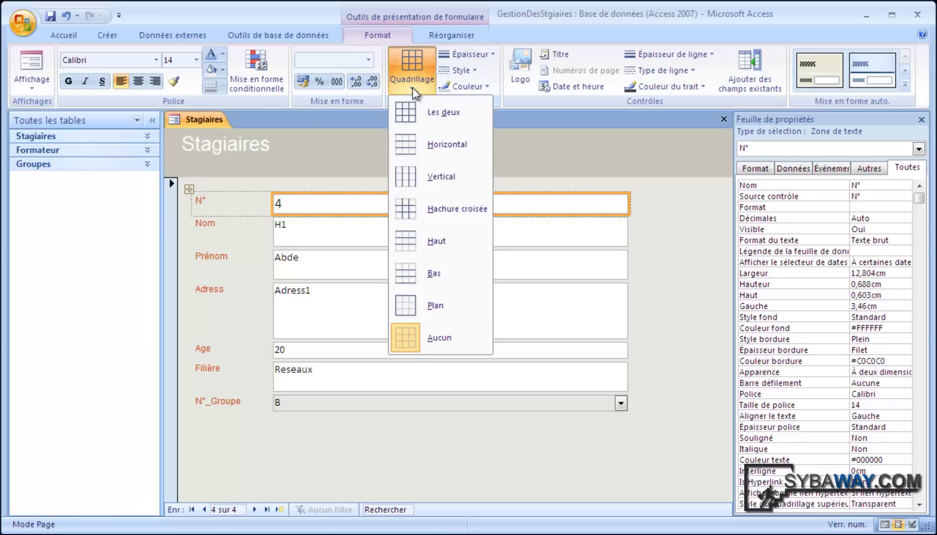
{"action": "left_click", "coordinate": [421, 113]}
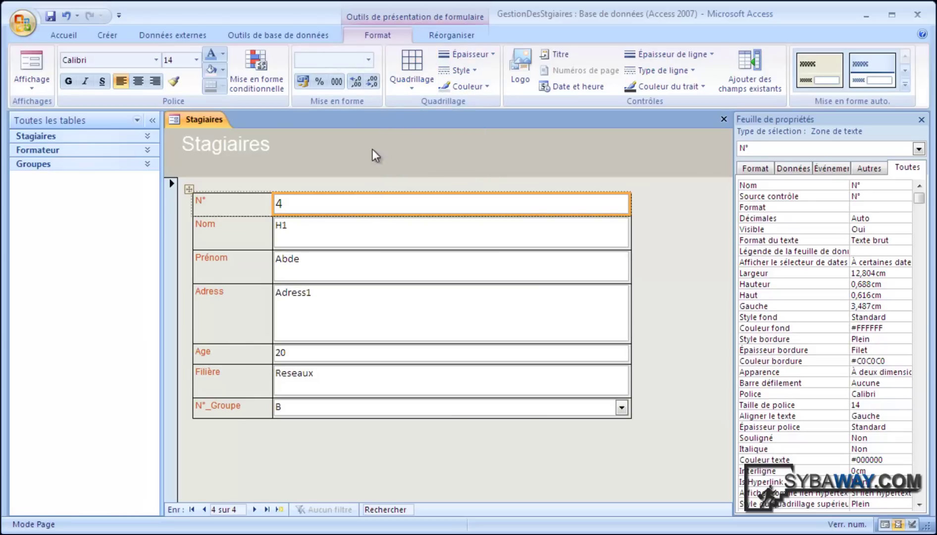
{"action": "left_click", "coordinate": [412, 86]}
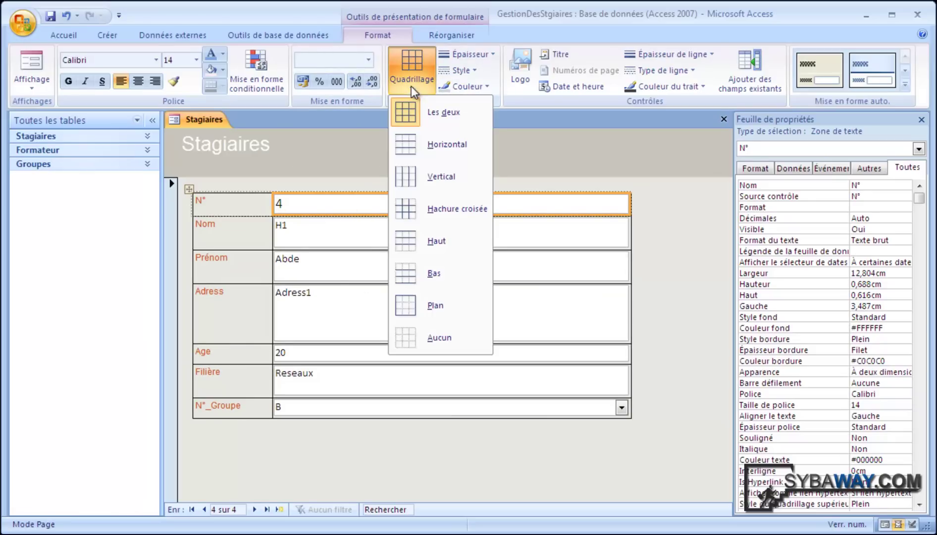
{"action": "left_click", "coordinate": [433, 148]}
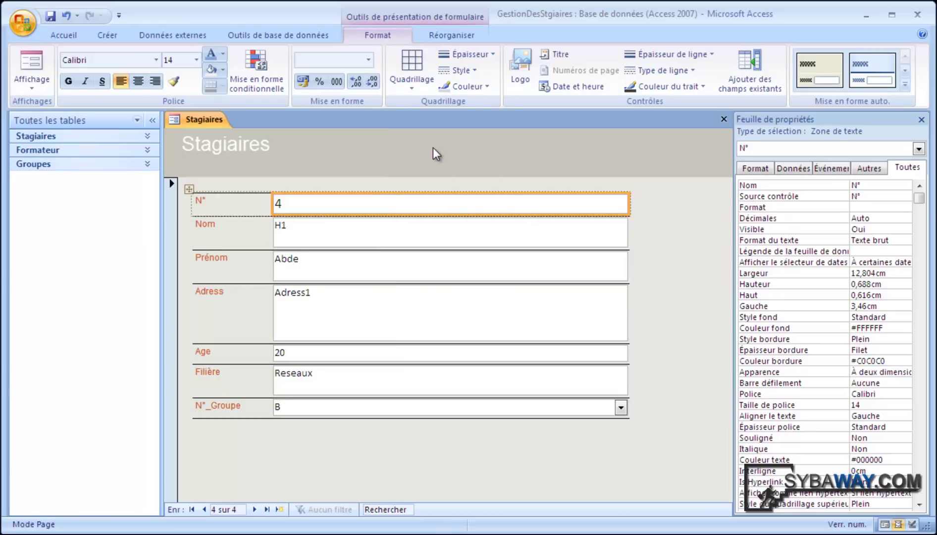
{"action": "left_click", "coordinate": [407, 82]}
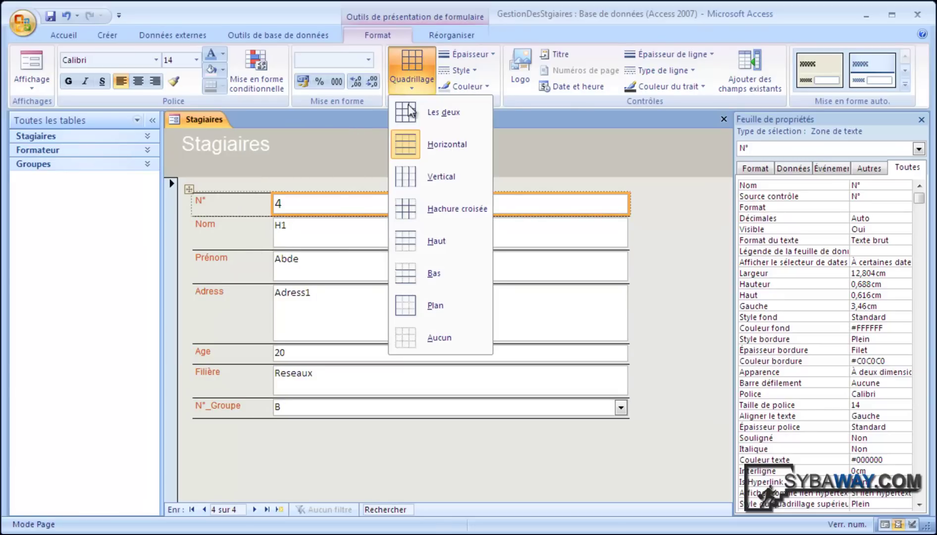
{"action": "left_click", "coordinate": [420, 182]}
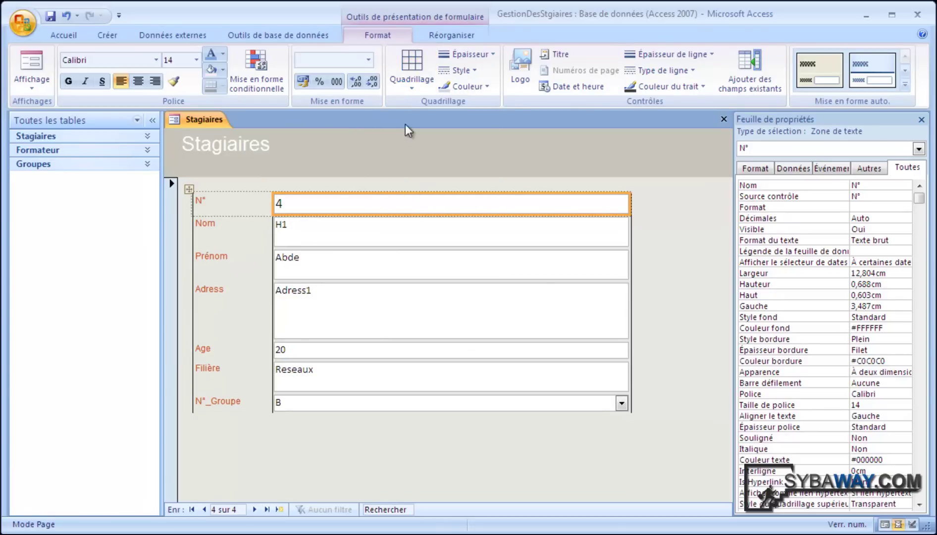
Step: Apply the Les deux gridlines to the form layout and set them to the next heavier line thickness
{"action": "left_click", "coordinate": [414, 83]}
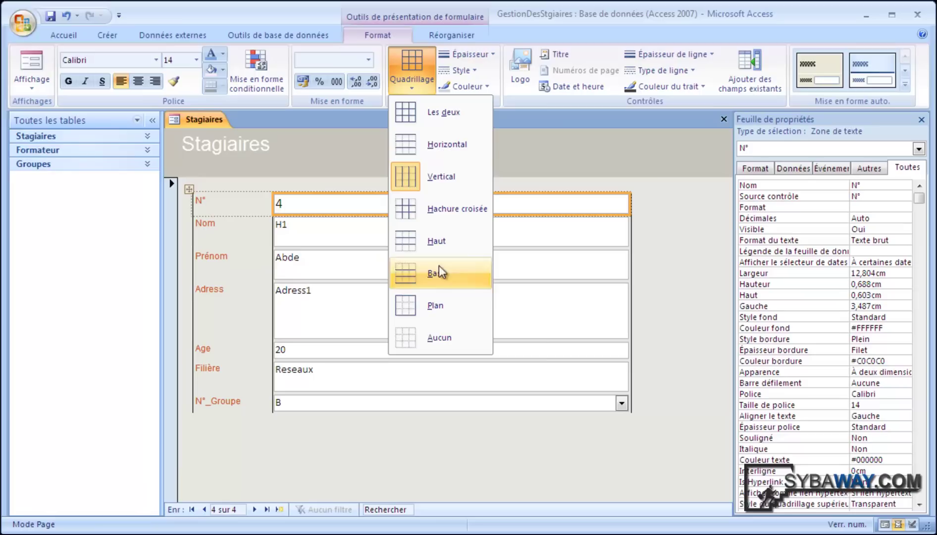
{"action": "left_click", "coordinate": [425, 112]}
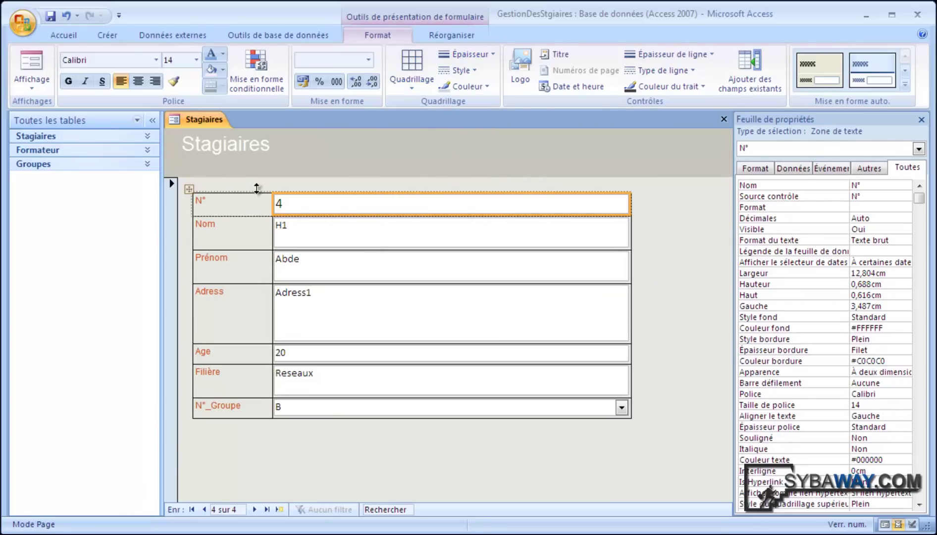
{"action": "left_click", "coordinate": [494, 54]}
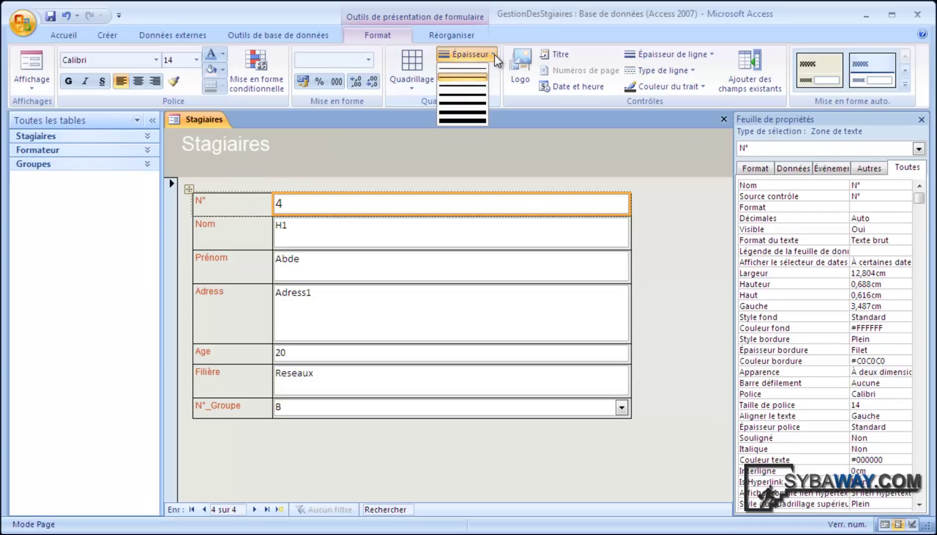
{"action": "left_click", "coordinate": [464, 86]}
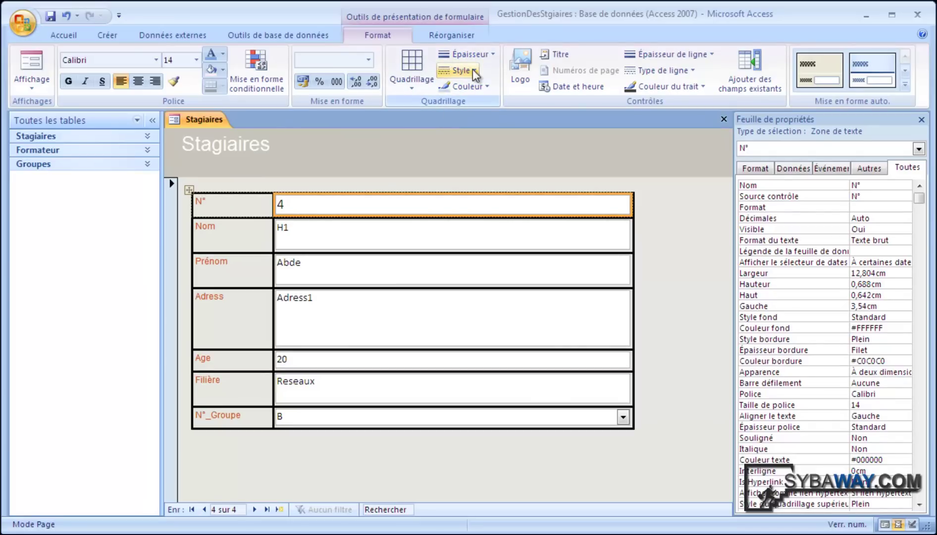
{"action": "left_click", "coordinate": [490, 54]}
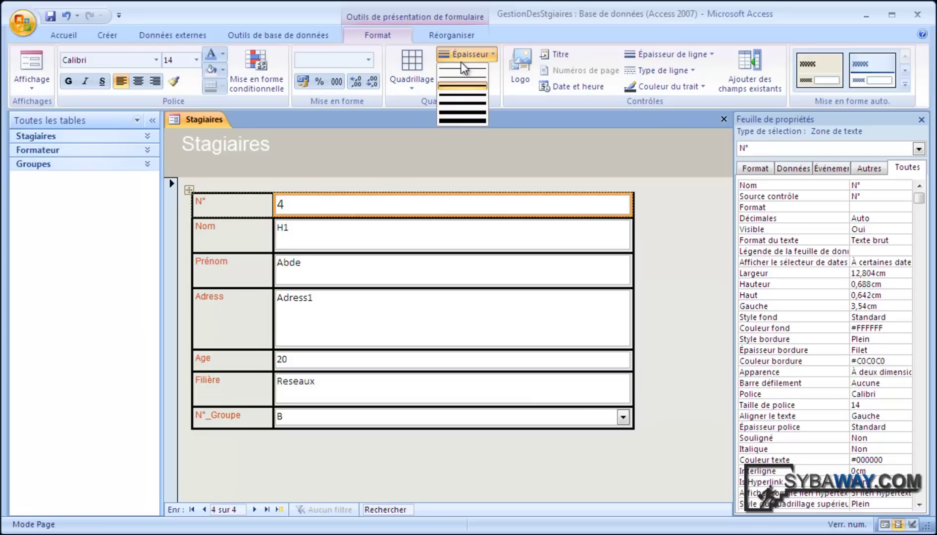
{"action": "left_click", "coordinate": [517, 17]}
Step: Set the gridline style to dashes (Tirets) after trying the dotted style (Pointillés)
{"action": "left_click", "coordinate": [474, 71]}
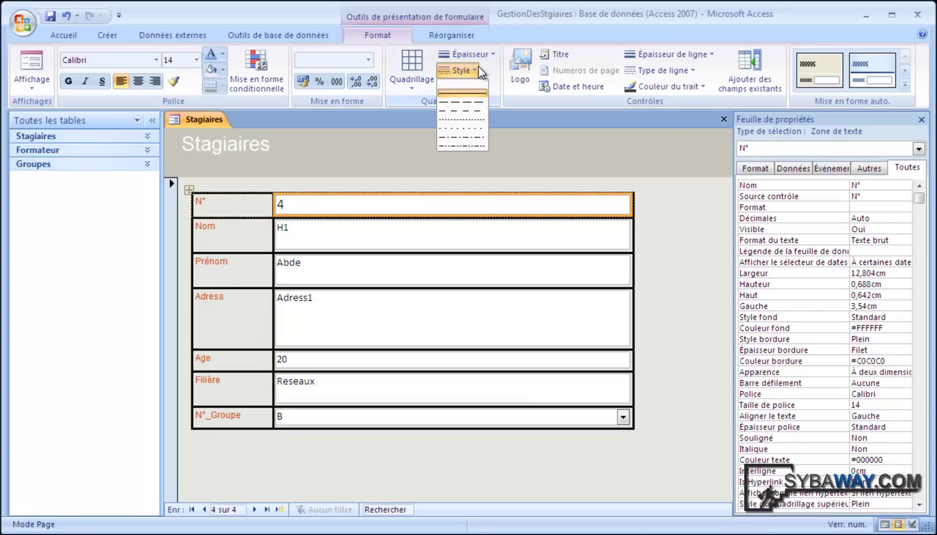
{"action": "left_click", "coordinate": [465, 118]}
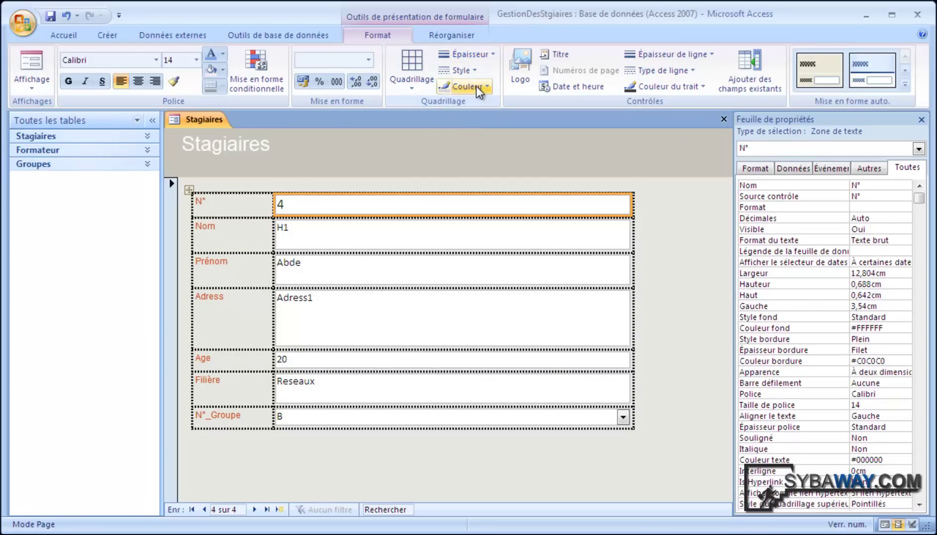
{"action": "left_click", "coordinate": [476, 70]}
{"action": "left_click", "coordinate": [473, 100]}
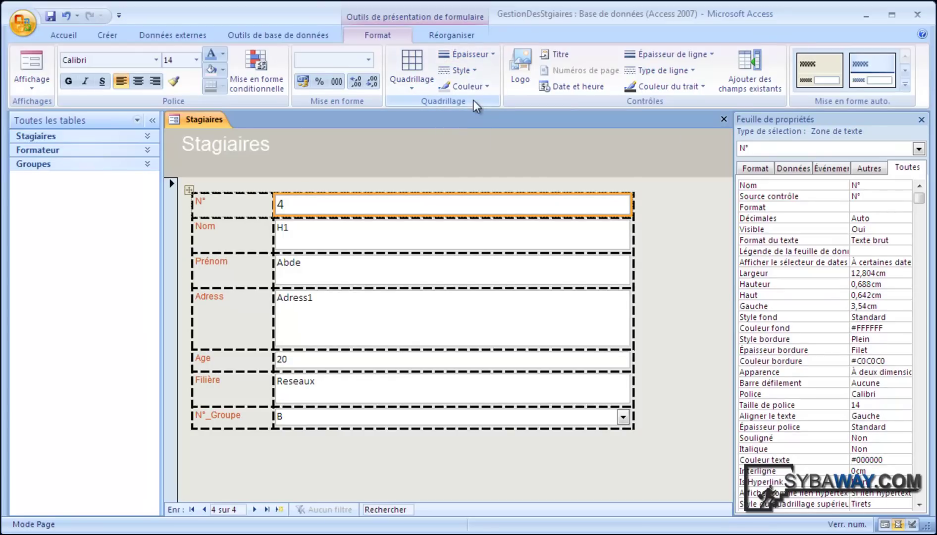
Step: Set the form layout's gridline color to the standard-palette red #C0504D
{"action": "left_click", "coordinate": [487, 88]}
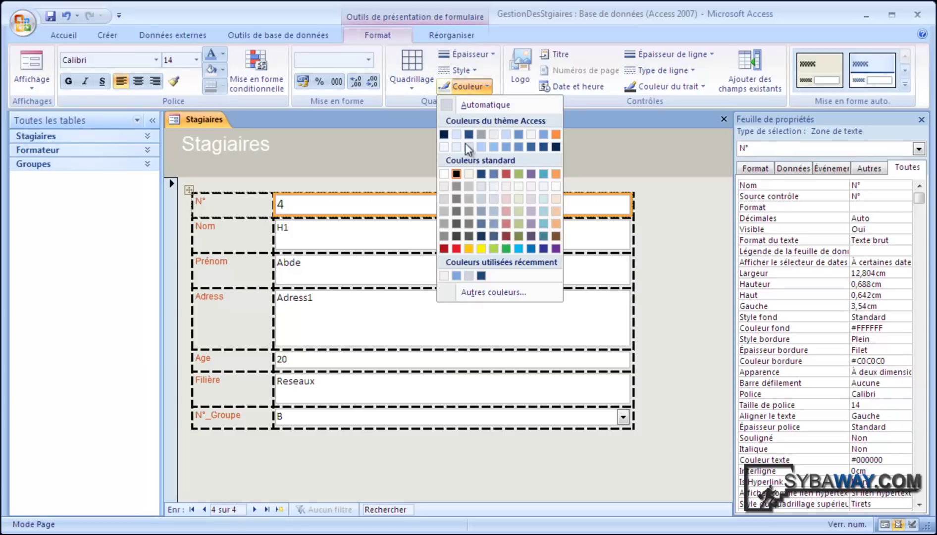
{"action": "left_click", "coordinate": [506, 174]}
{"action": "left_click", "coordinate": [368, 155]}
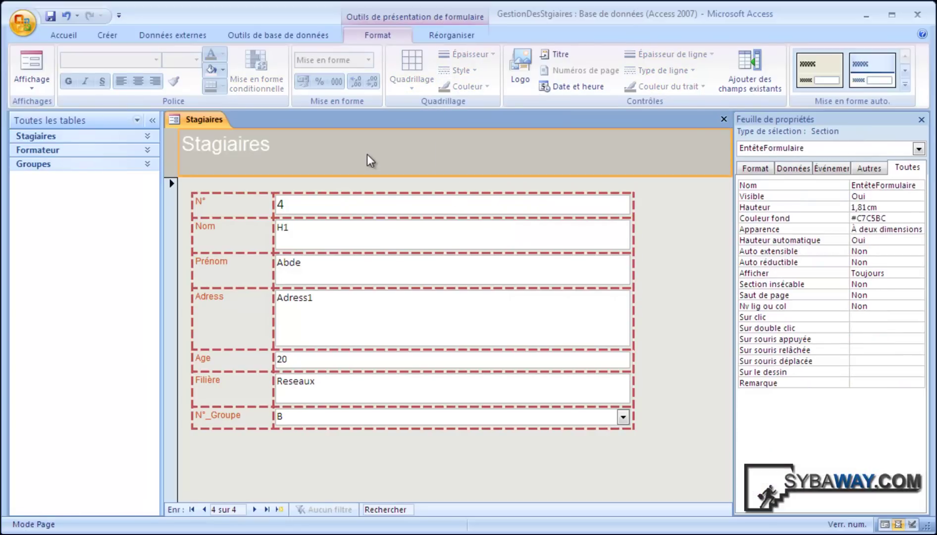
{"action": "left_click", "coordinate": [374, 223]}
{"action": "left_click", "coordinate": [263, 189]}
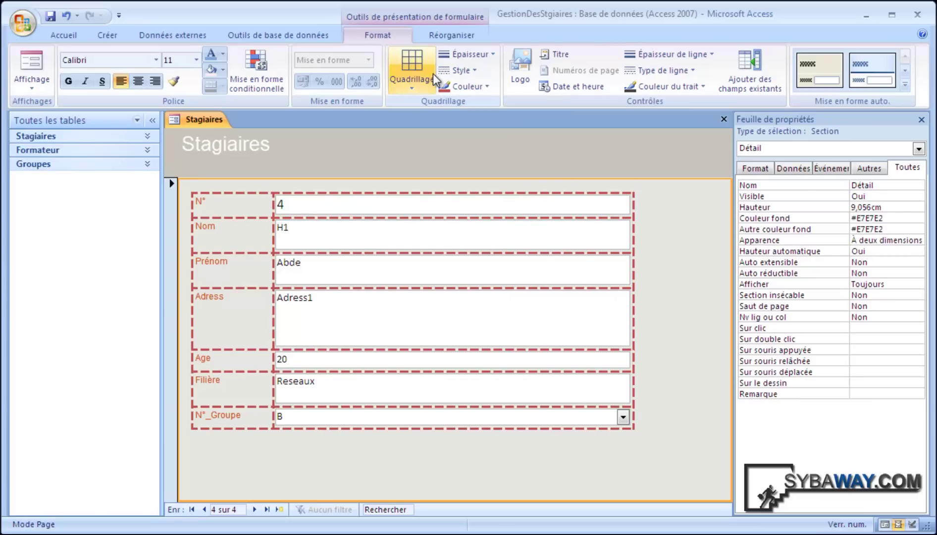
{"action": "left_click", "coordinate": [619, 190]}
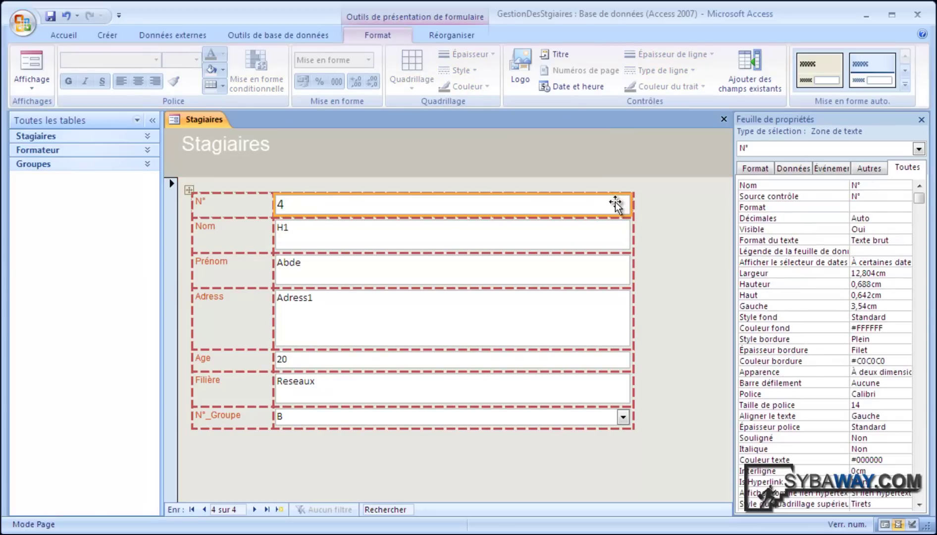
{"action": "left_click", "coordinate": [638, 225]}
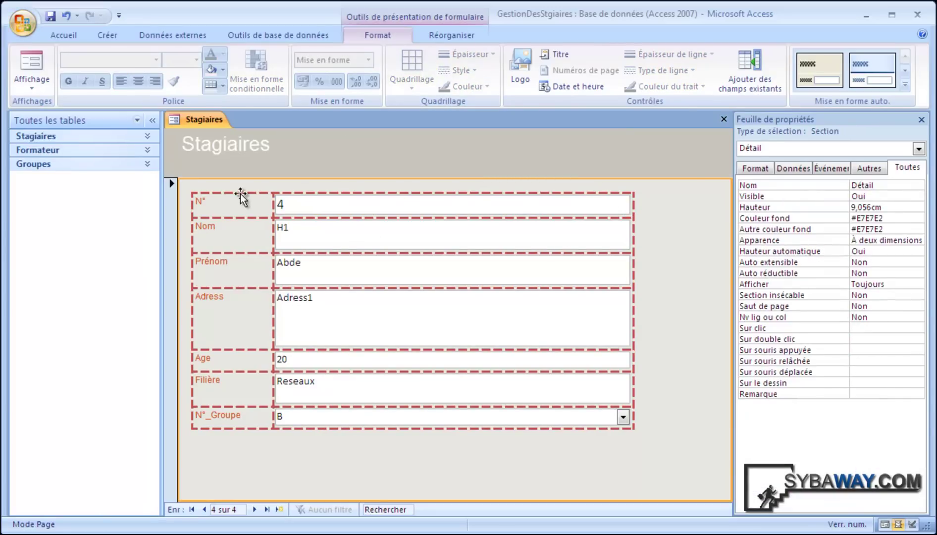
Step: Set the form layout's gridline thickness to Filet, starting from the N° label
{"action": "left_click", "coordinate": [252, 200]}
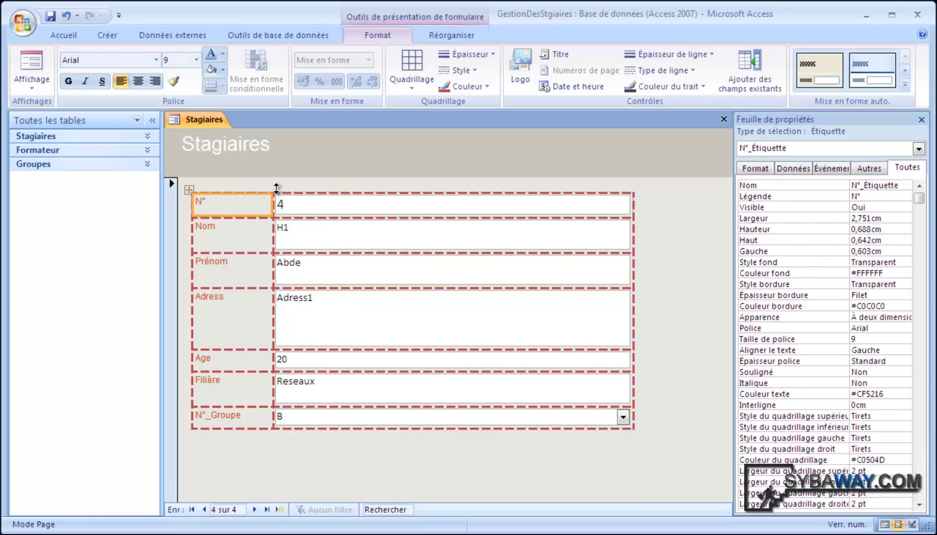
{"action": "left_click", "coordinate": [494, 55]}
{"action": "left_click", "coordinate": [475, 70]}
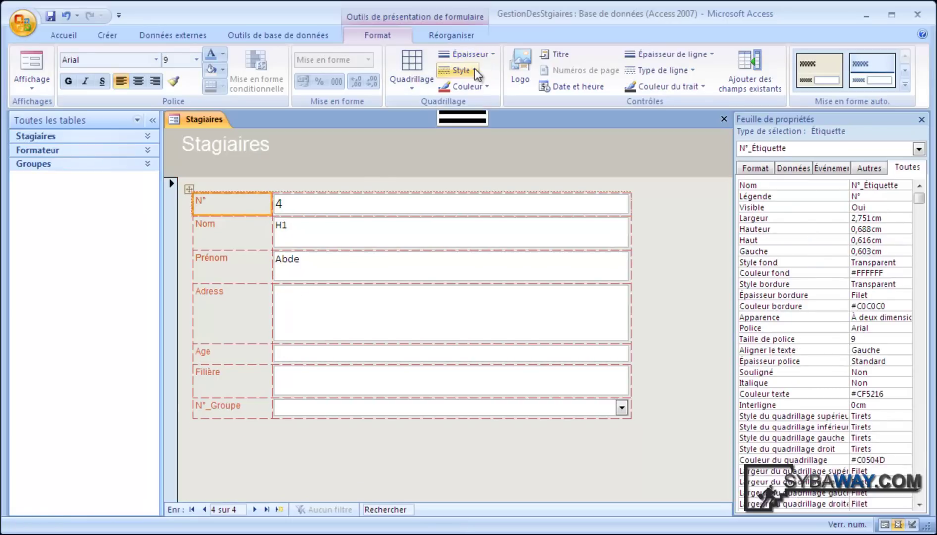
{"action": "left_click", "coordinate": [538, 155]}
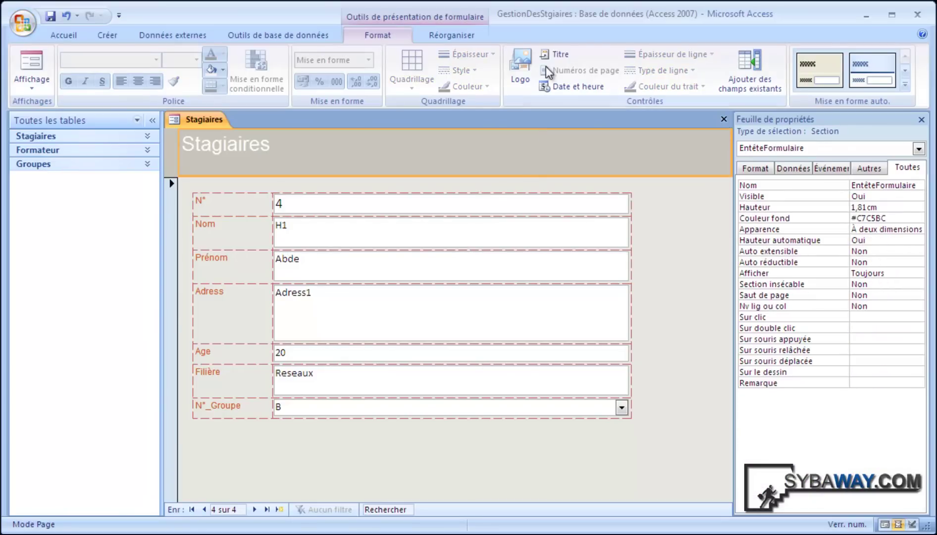
Step: Add the title "Gestion Ges stagiaires By www,geitieasy,Net" to the form header and place it beside the Stagiaires label
{"action": "left_click", "coordinate": [553, 54]}
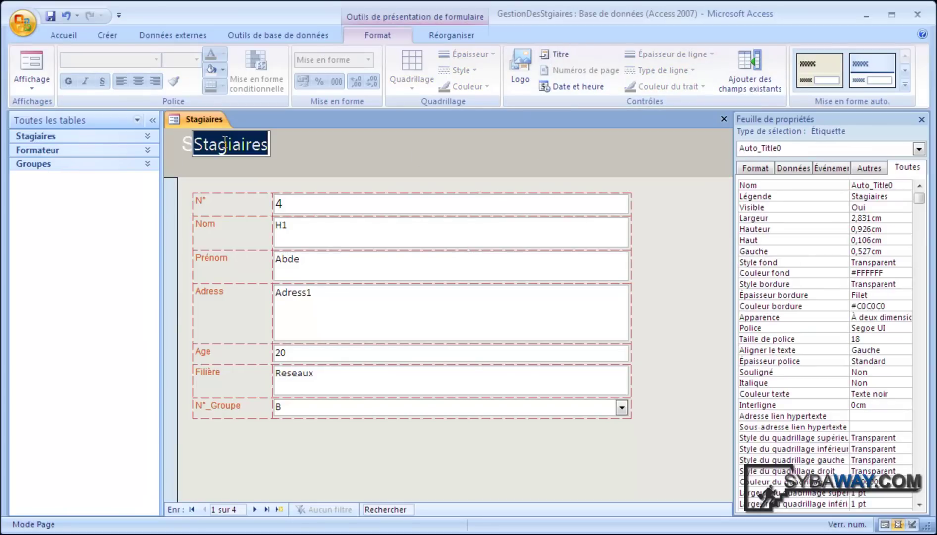
{"action": "type", "text": "Gestion"}
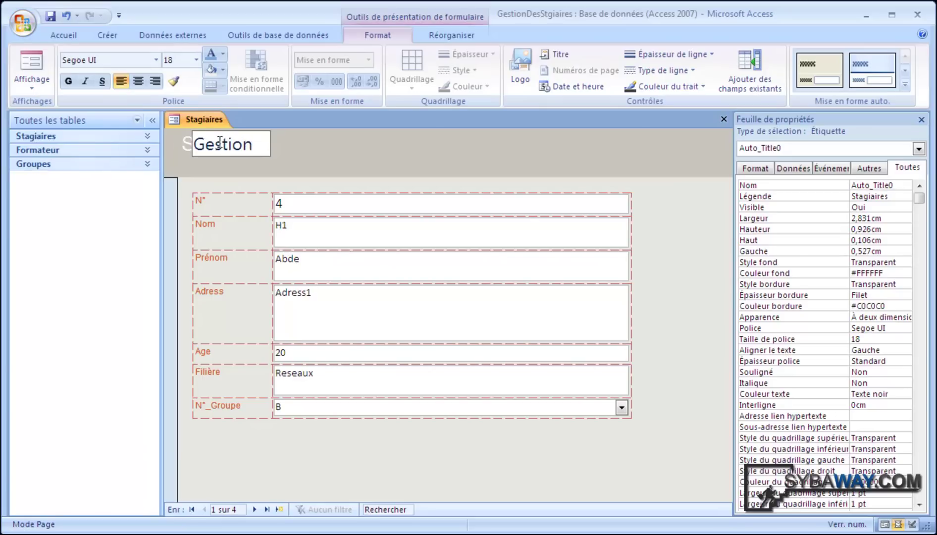
{"action": "type", "text": " Ges"}
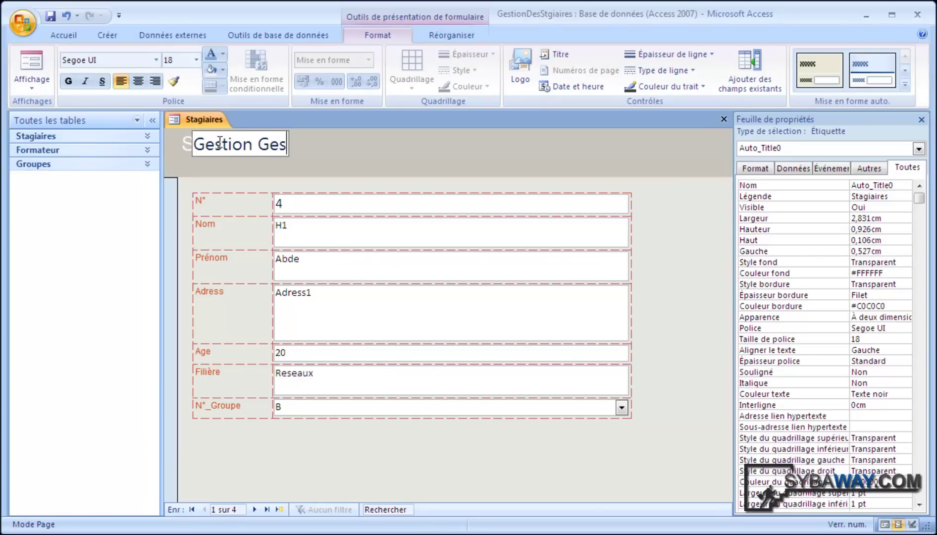
{"action": "type", "text": " stagiaires "}
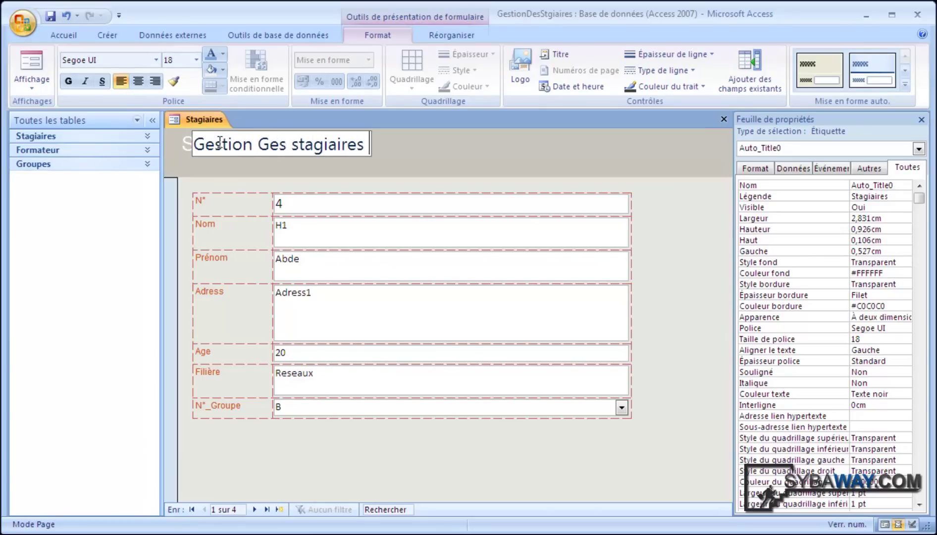
{"action": "type", "text": "By www,"}
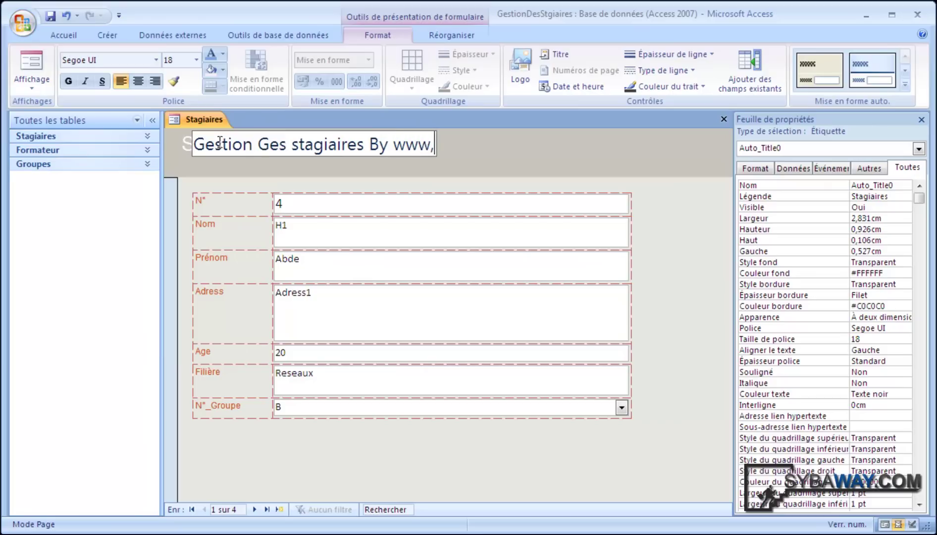
{"action": "type", "text": "geitieast"}
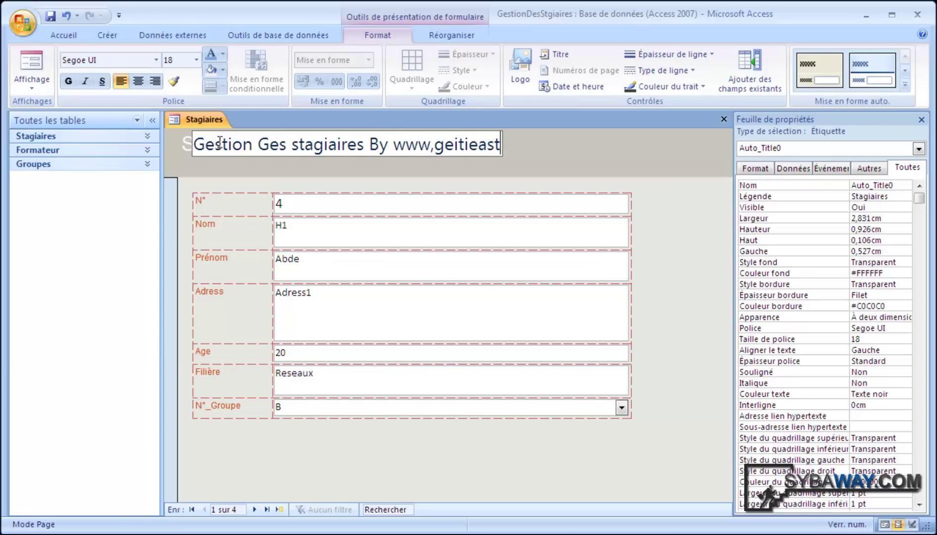
{"action": "key", "text": "BackSpace"}
{"action": "type", "text": "u"}
{"action": "key", "text": "BackSpace"}
{"action": "type", "text": "y,Net"}
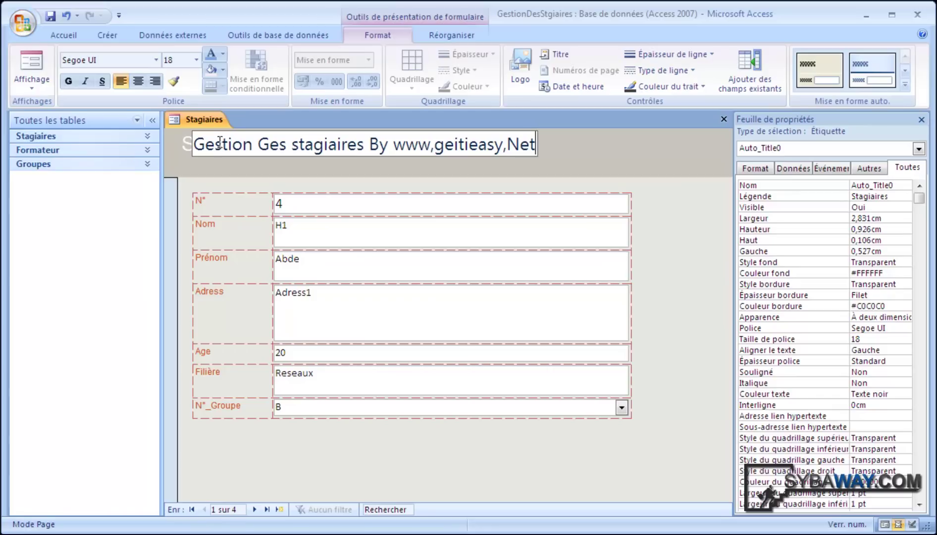
{"action": "left_click", "coordinate": [194, 149]}
{"action": "key", "text": "Return"}
{"action": "left_click_drag", "start_coordinate": [357, 146], "coordinate": [438, 150]}
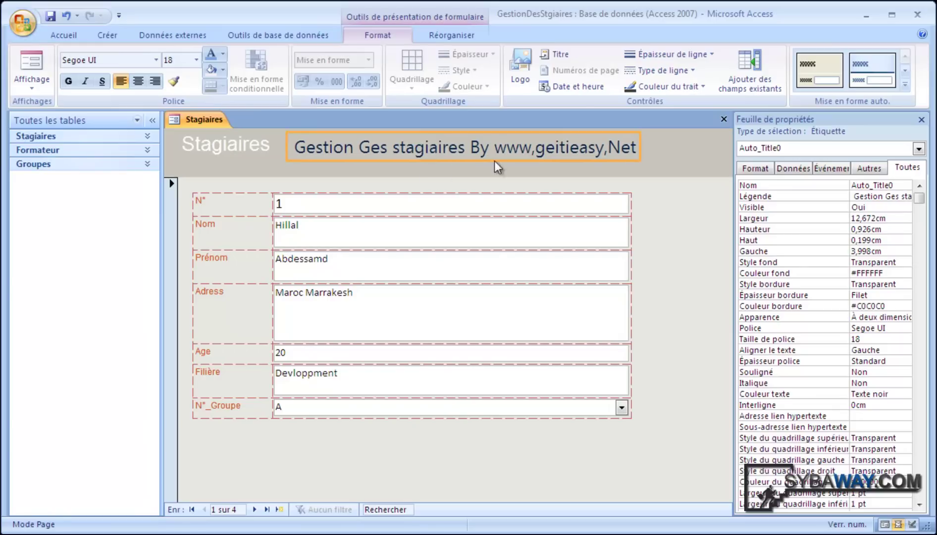
{"action": "left_click", "coordinate": [656, 153]}
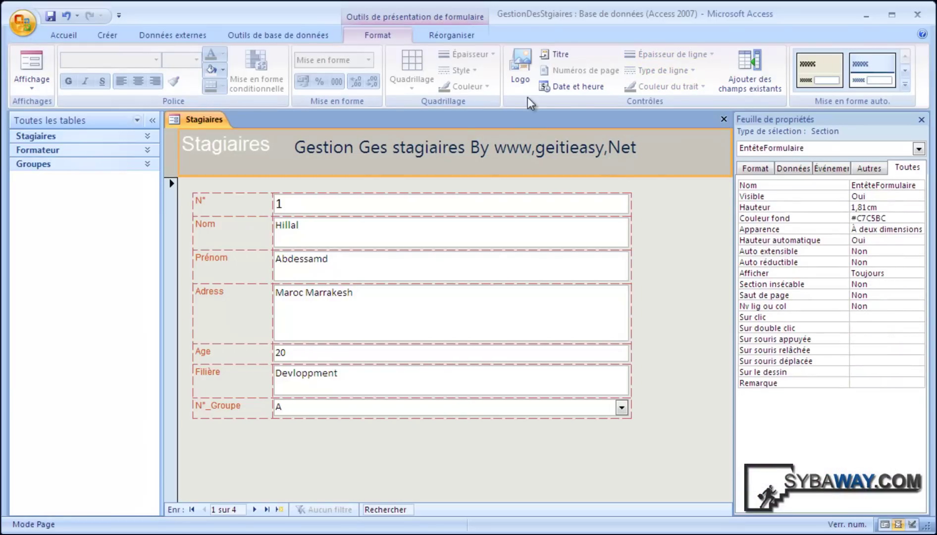
Step: Insert logott.png as the header logo and delete the old Stagiaires label overlapping it
{"action": "left_click", "coordinate": [525, 74]}
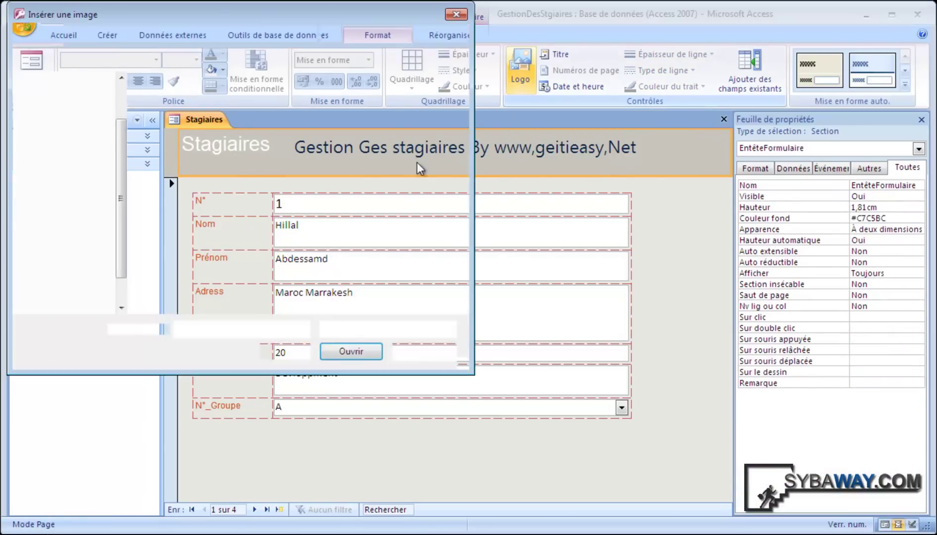
{"action": "double_click", "coordinate": [256, 168]}
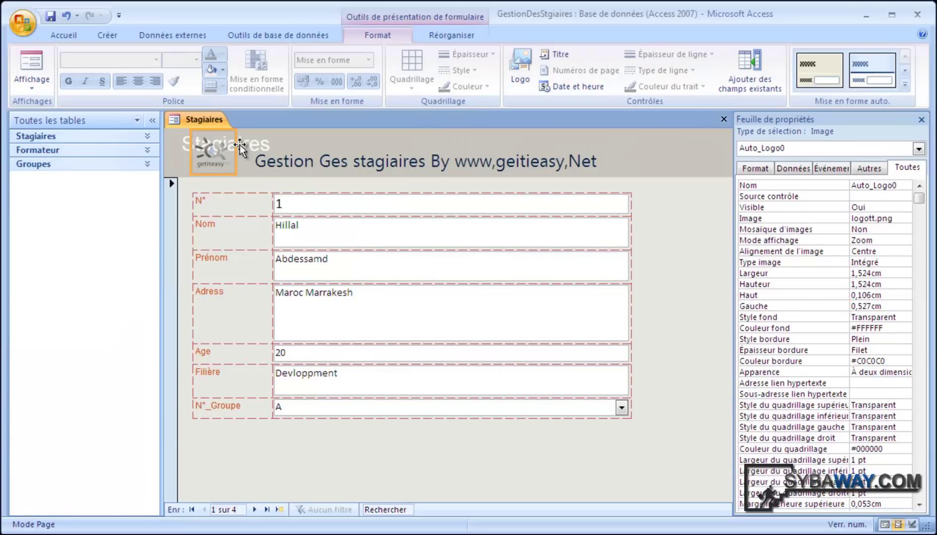
{"action": "left_click", "coordinate": [240, 145]}
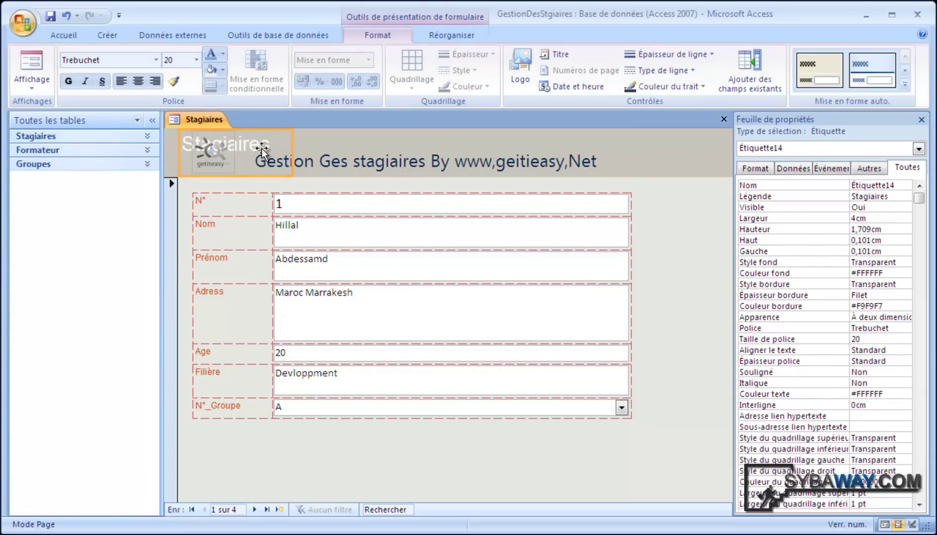
{"action": "key", "text": "Delete"}
Step: Move the header title slightly up and to the left so it lines up beside the logo
{"action": "left_click", "coordinate": [217, 150]}
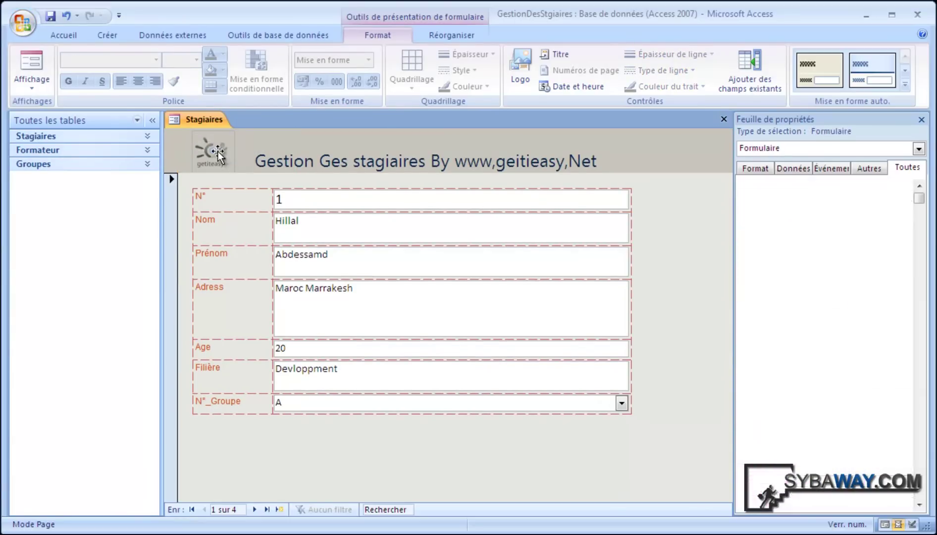
{"action": "left_click", "coordinate": [301, 157]}
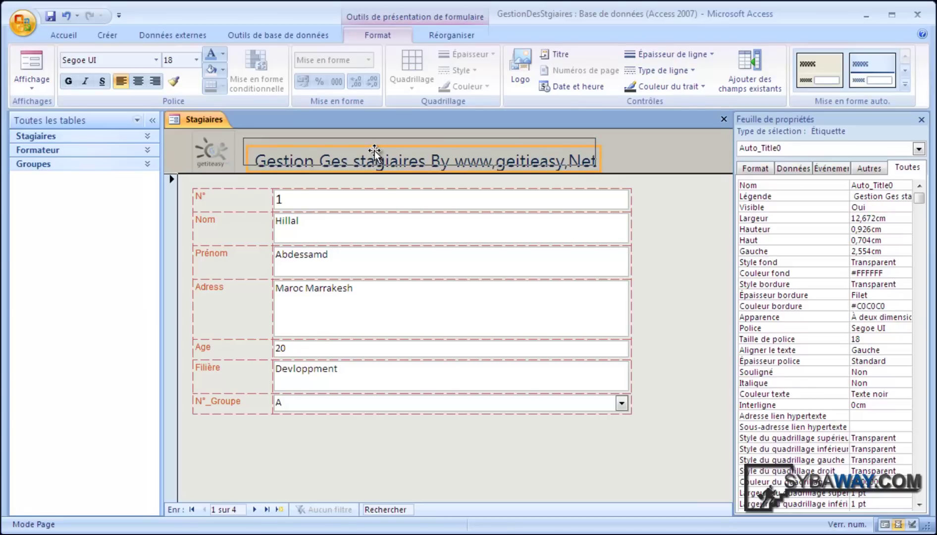
{"action": "left_click", "coordinate": [636, 158]}
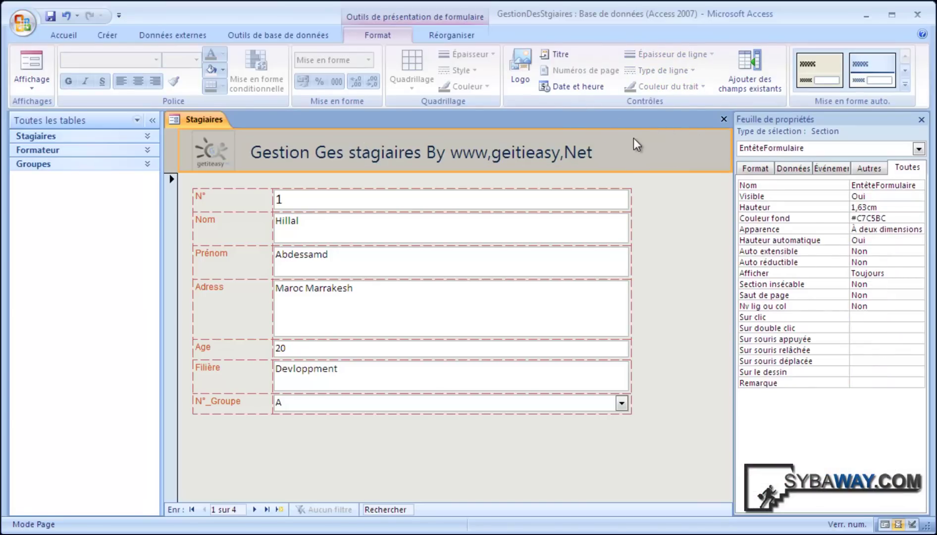
Step: Insert the date and time in the form header, using the long date format and the time format with seconds
{"action": "left_click", "coordinate": [575, 87]}
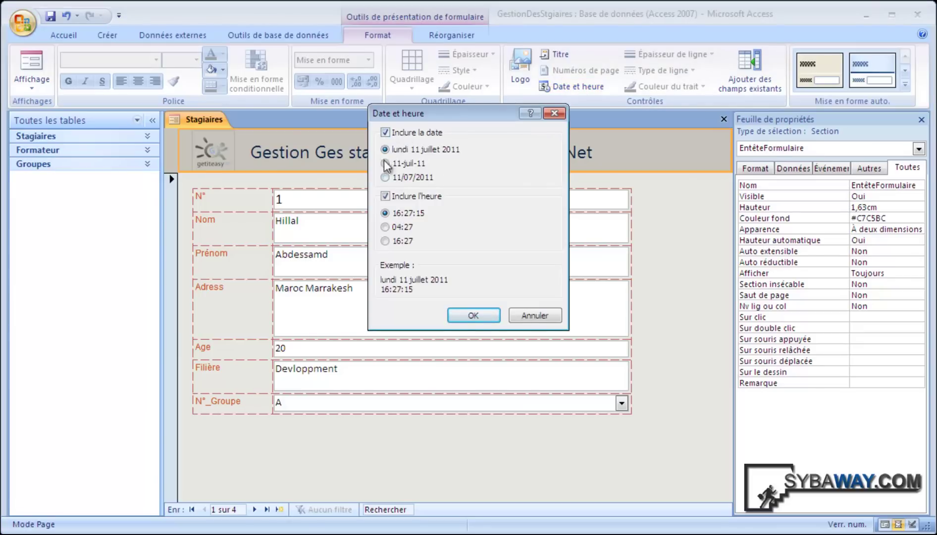
{"action": "left_click", "coordinate": [385, 131]}
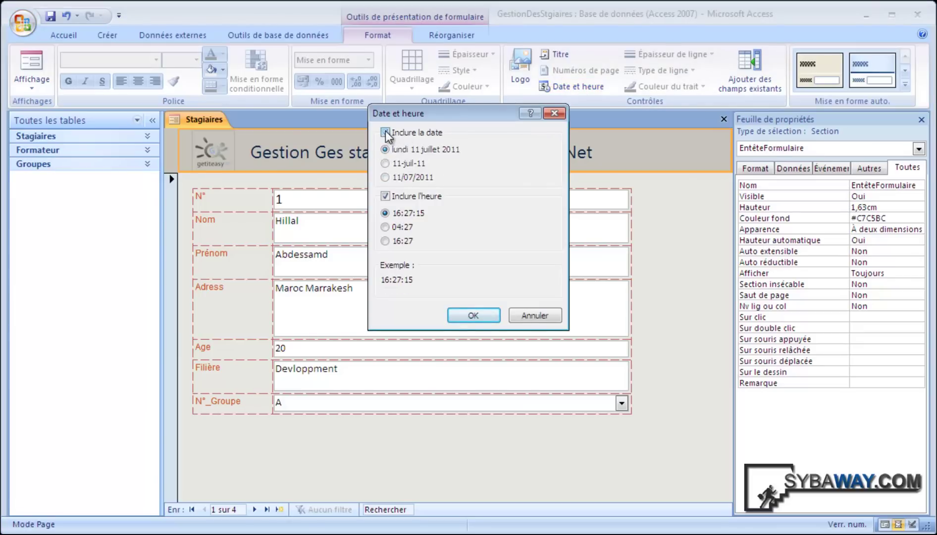
{"action": "left_click", "coordinate": [385, 196]}
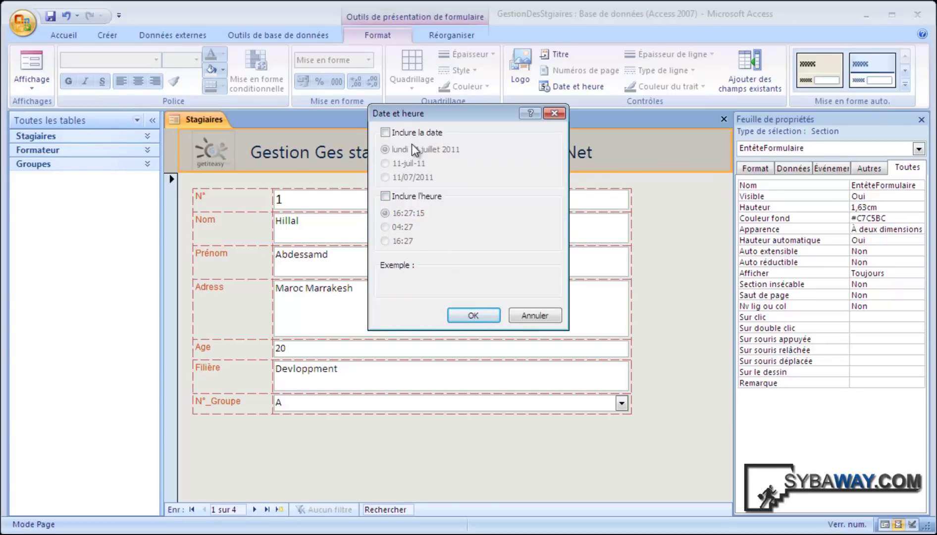
{"action": "left_click", "coordinate": [408, 133]}
{"action": "left_click", "coordinate": [405, 194]}
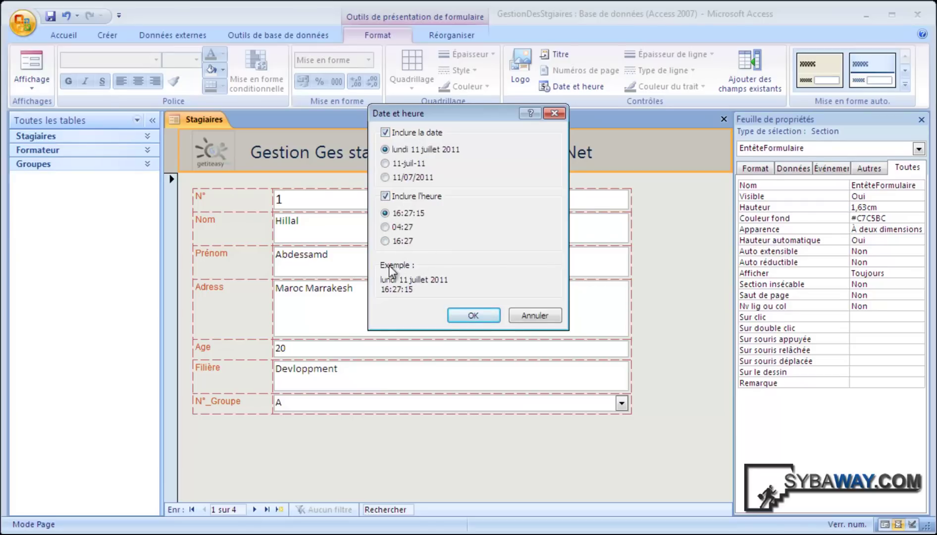
{"action": "left_click", "coordinate": [395, 228]}
{"action": "left_click", "coordinate": [399, 241]}
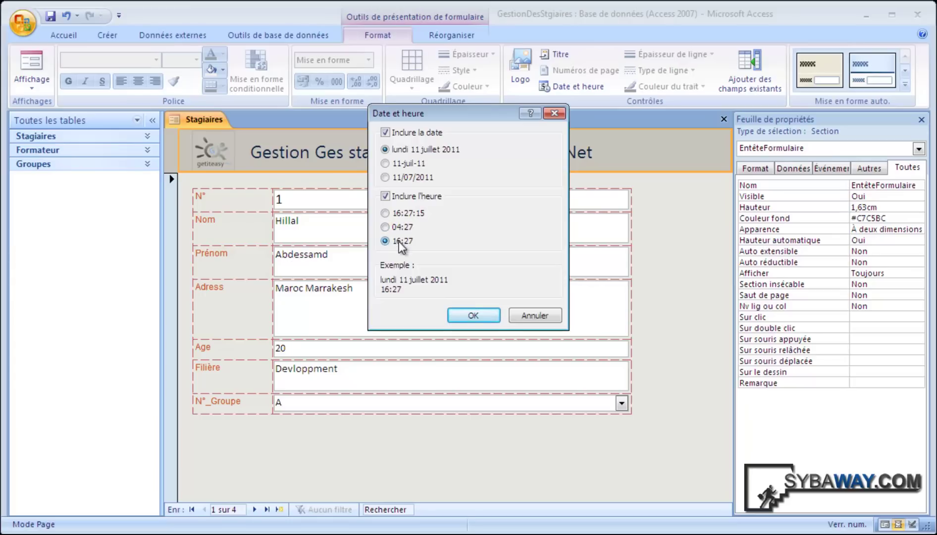
{"action": "left_click", "coordinate": [415, 212]}
{"action": "left_click", "coordinate": [473, 316]}
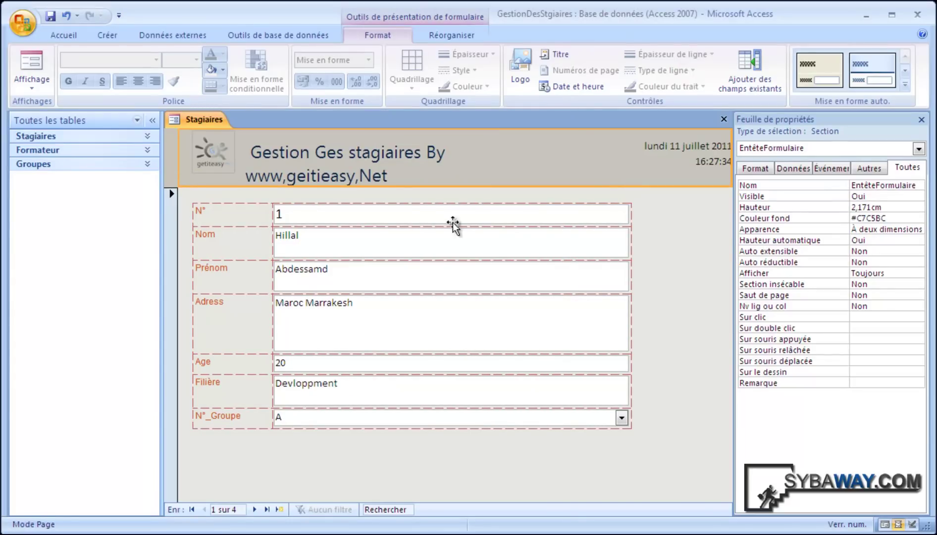
Step: Widen the header title box to about 13.4 cm so its text fits on one line
{"action": "left_click", "coordinate": [389, 164]}
{"action": "left_click_drag", "start_coordinate": [455, 164], "coordinate": [617, 161]}
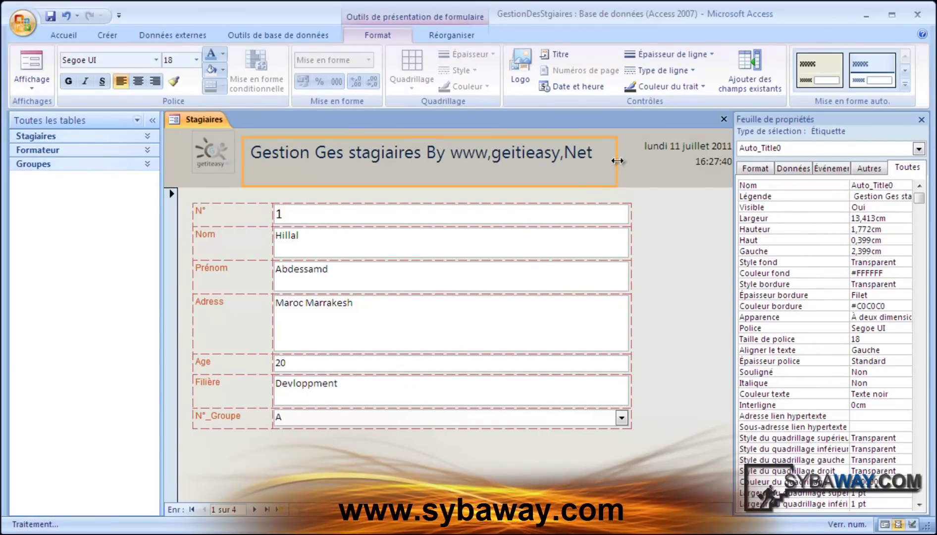
{"action": "left_click", "coordinate": [650, 179]}
{"action": "left_click", "coordinate": [677, 218]}
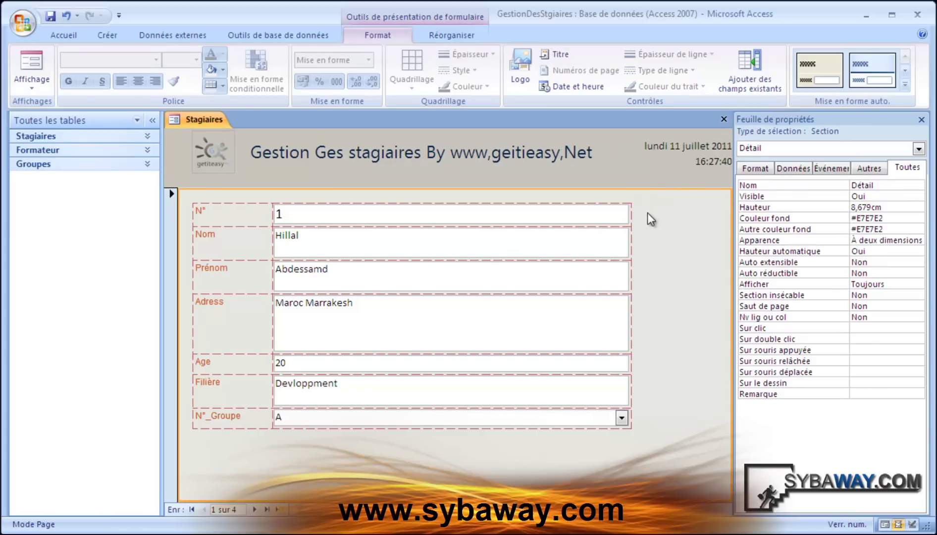
Step: Display the list of existing fields available for the form, with the Nom value box selected
{"action": "left_click", "coordinate": [747, 83]}
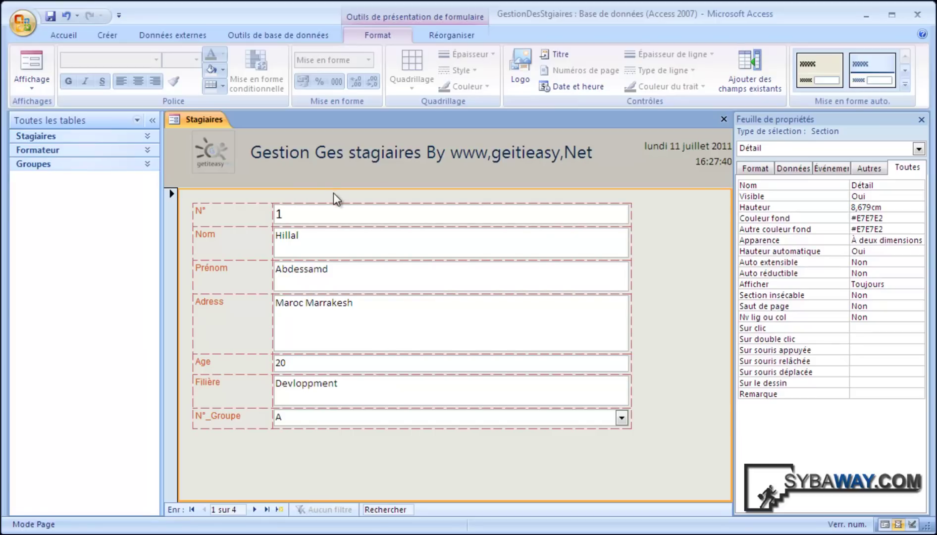
{"action": "left_click", "coordinate": [237, 248]}
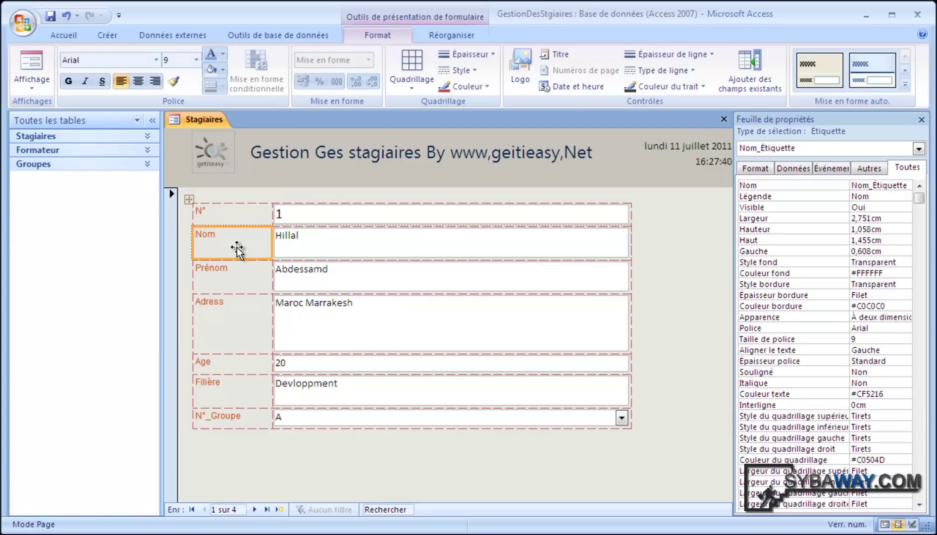
{"action": "left_click", "coordinate": [292, 245]}
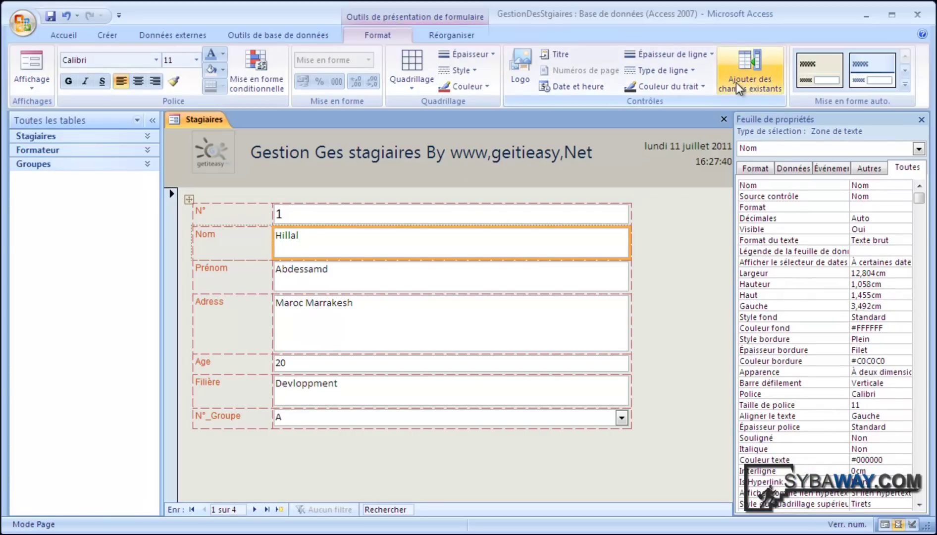
{"action": "left_click", "coordinate": [753, 84]}
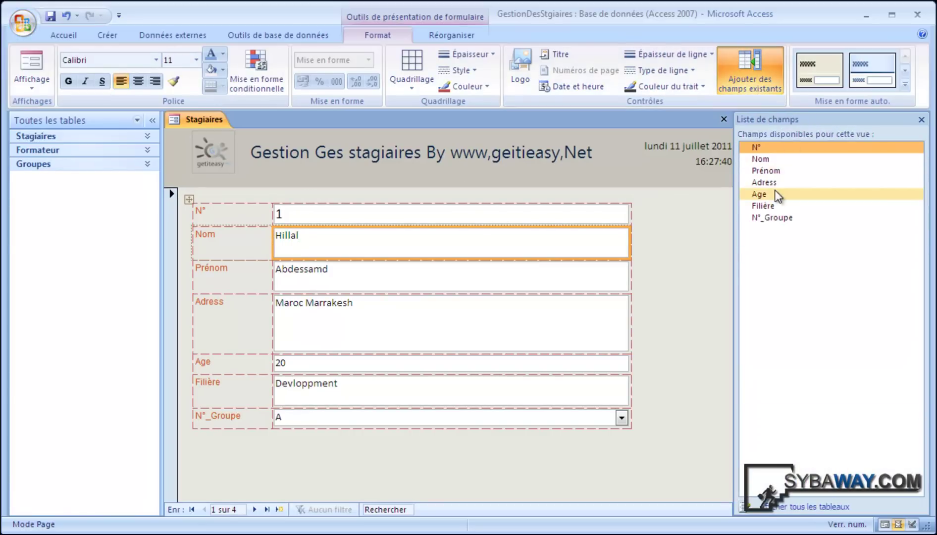
Step: Add the Age and Filière fields from the available fields below the N°_Groupe row of the form
{"action": "left_click", "coordinate": [261, 452]}
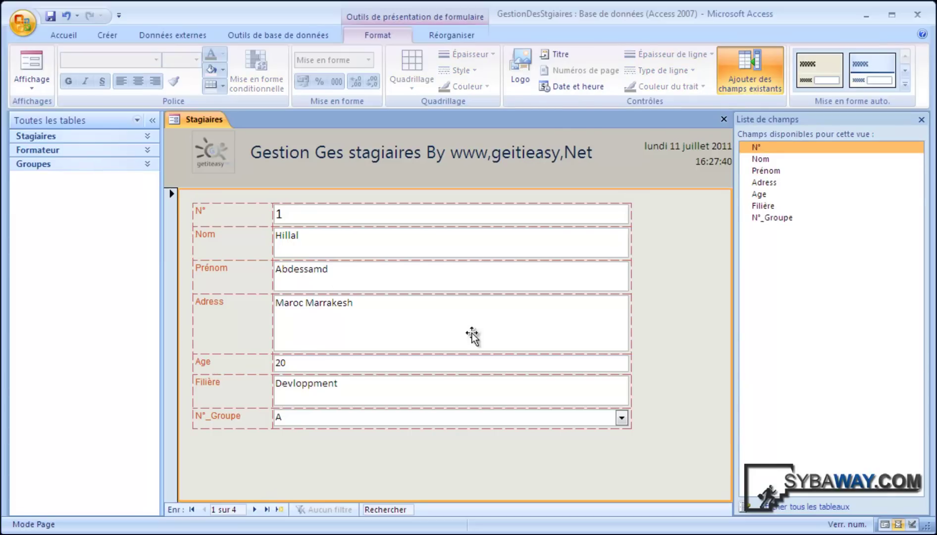
{"action": "left_click_drag", "start_coordinate": [766, 201], "coordinate": [233, 446]}
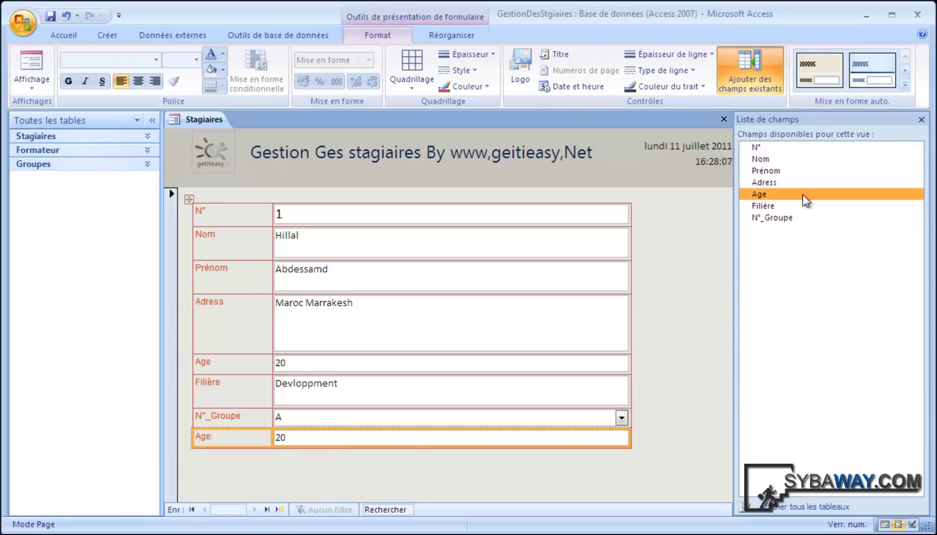
{"action": "double_click", "coordinate": [767, 207]}
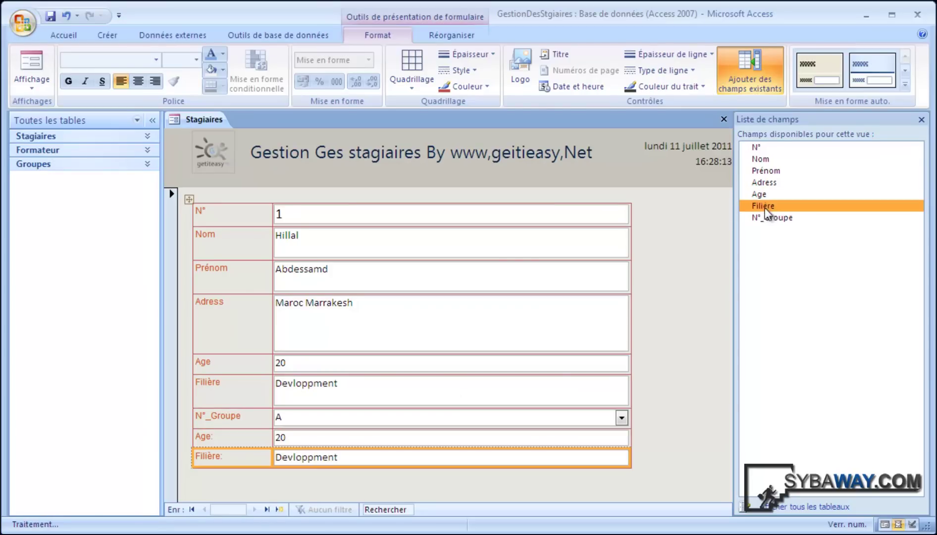
Step: Delete the duplicate Filière and Age rows below N°_Groupe from the form
{"action": "left_click", "coordinate": [316, 456]}
{"action": "key", "text": "Delete"}
{"action": "left_click", "coordinate": [255, 438]}
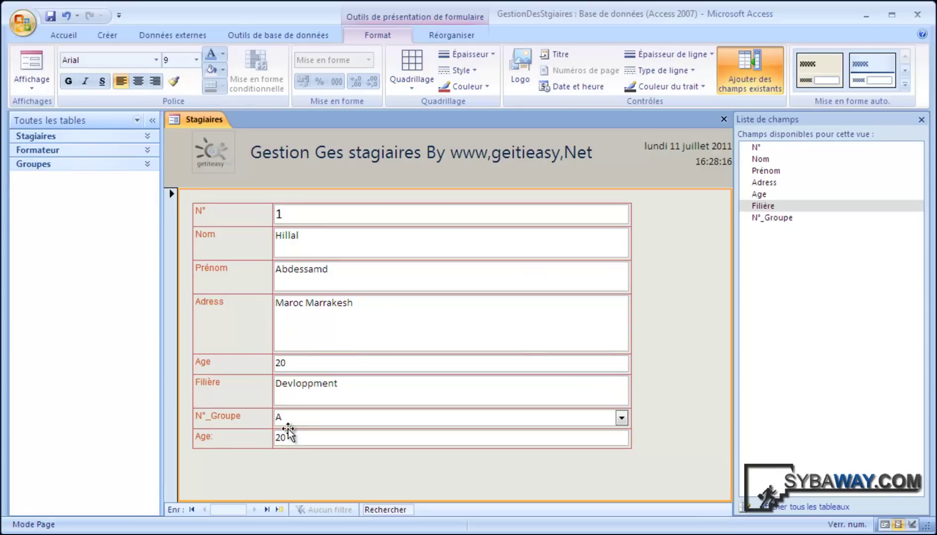
{"action": "key", "text": "Delete"}
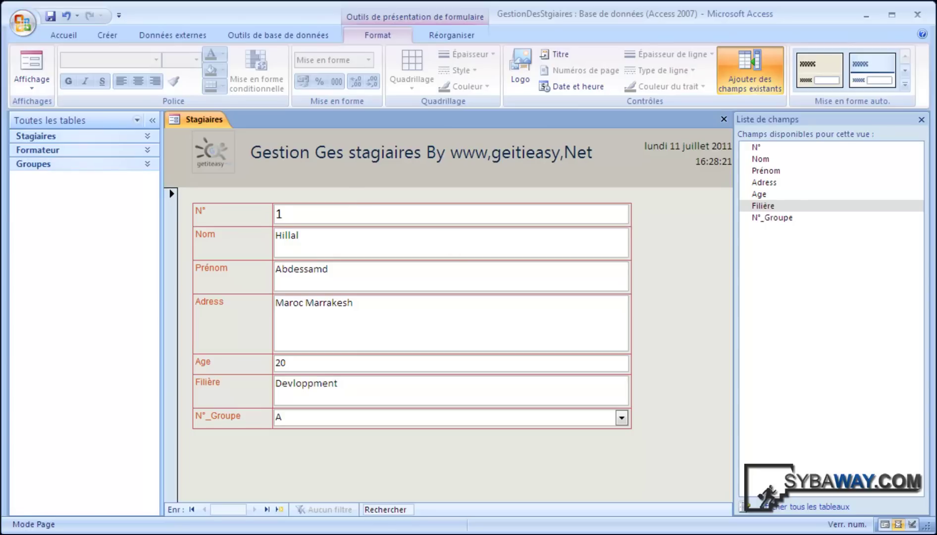
Step: Try the automatic format with the dark slate header and purple accents on the form
{"action": "left_click", "coordinate": [905, 85]}
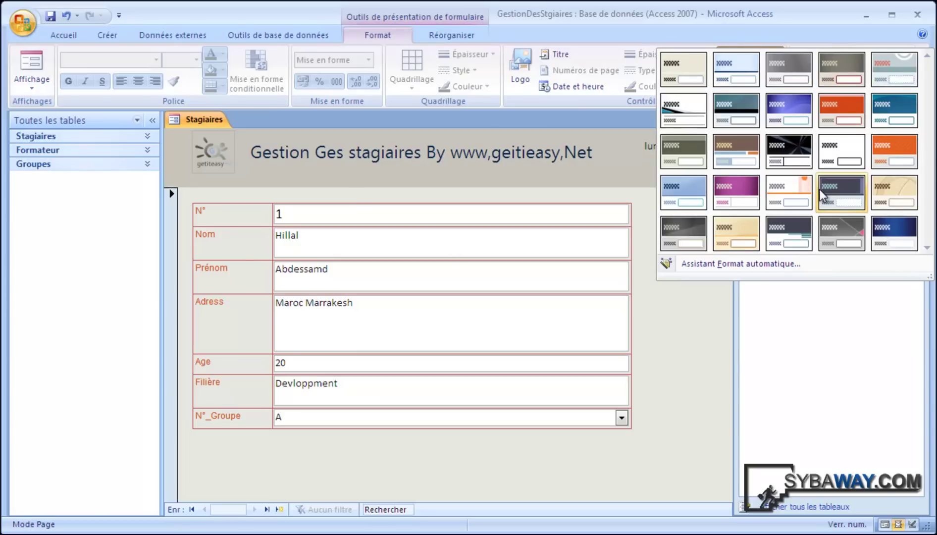
{"action": "left_click", "coordinate": [842, 197]}
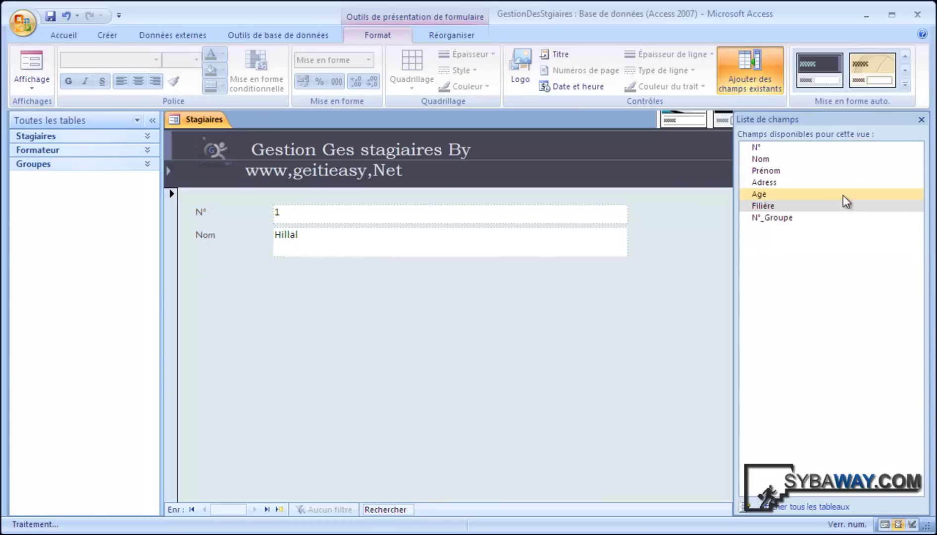
Step: Apply the automatic format with the light blue header to the form and shift the header title slightly up
{"action": "left_click", "coordinate": [905, 85]}
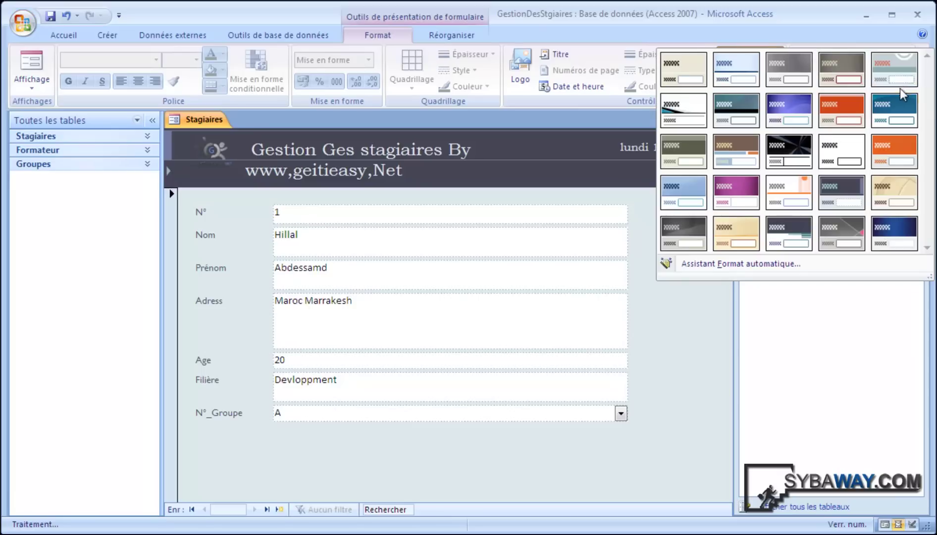
{"action": "left_click", "coordinate": [724, 79]}
{"action": "left_click", "coordinate": [347, 155]}
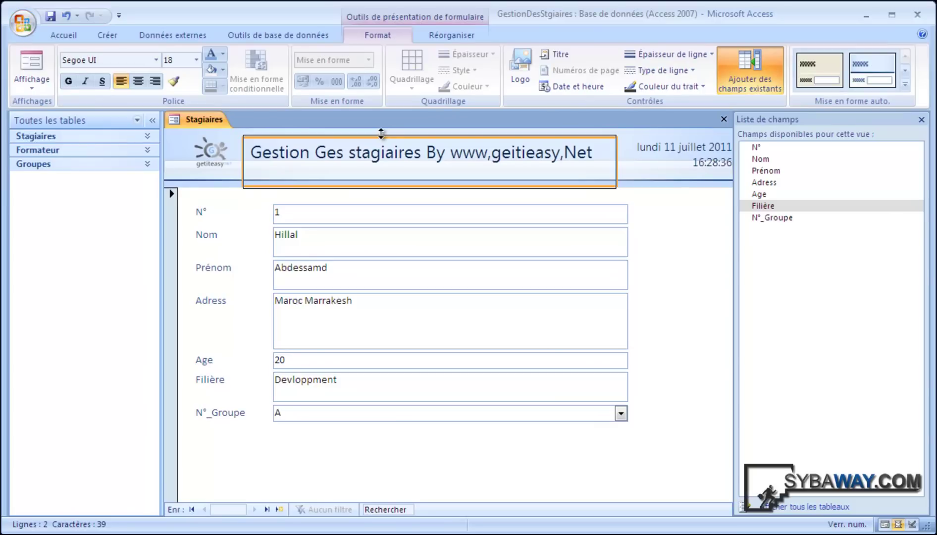
{"action": "left_click", "coordinate": [661, 315]}
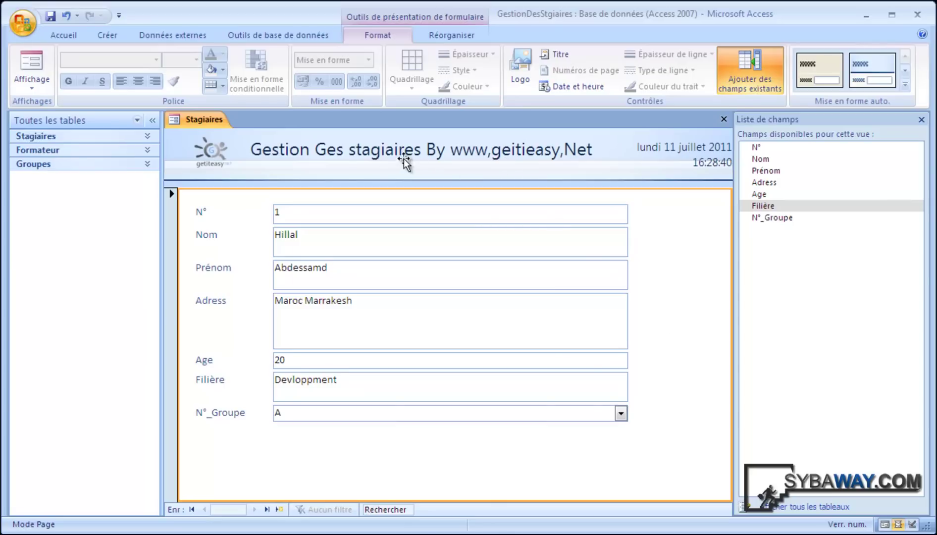
Step: Examine the form's view modes and the arrangement commands available for the logo, header and detail section
{"action": "left_click", "coordinate": [30, 87]}
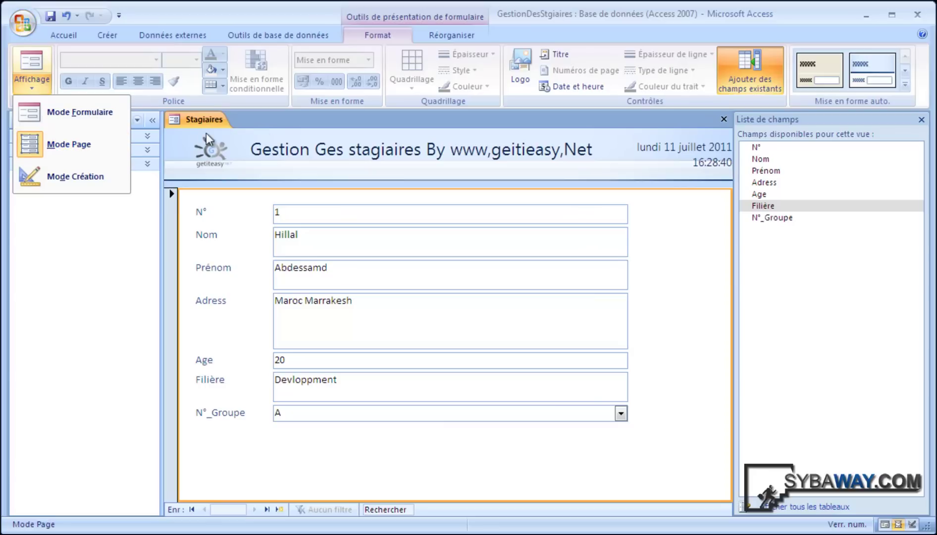
{"action": "left_click", "coordinate": [432, 38]}
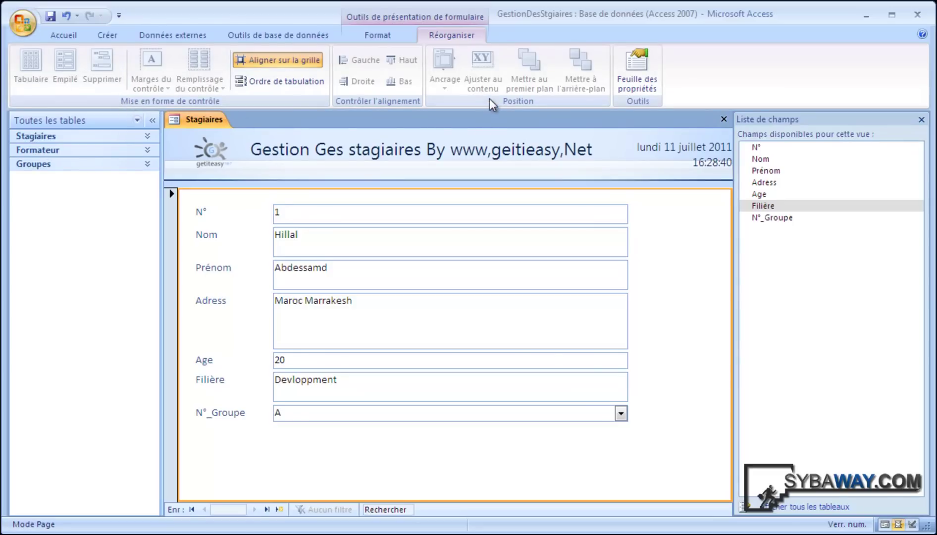
{"action": "left_click", "coordinate": [273, 173]}
{"action": "left_click", "coordinate": [213, 150]}
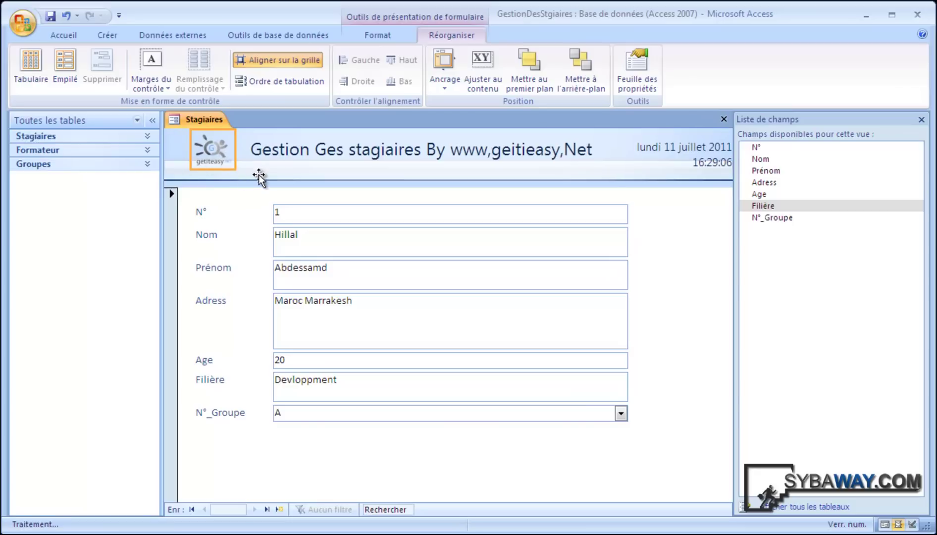
{"action": "left_click", "coordinate": [257, 173]}
{"action": "left_click", "coordinate": [210, 173]}
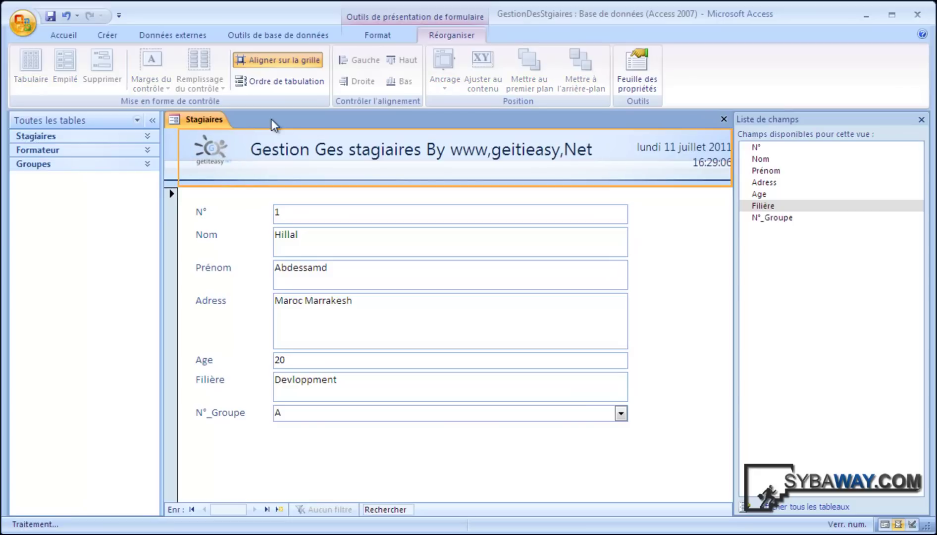
{"action": "left_click", "coordinate": [281, 464]}
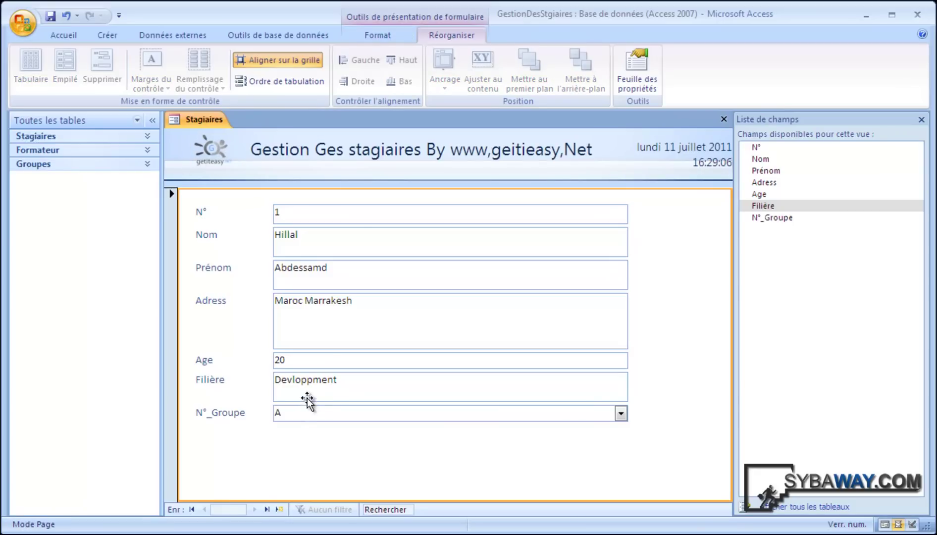